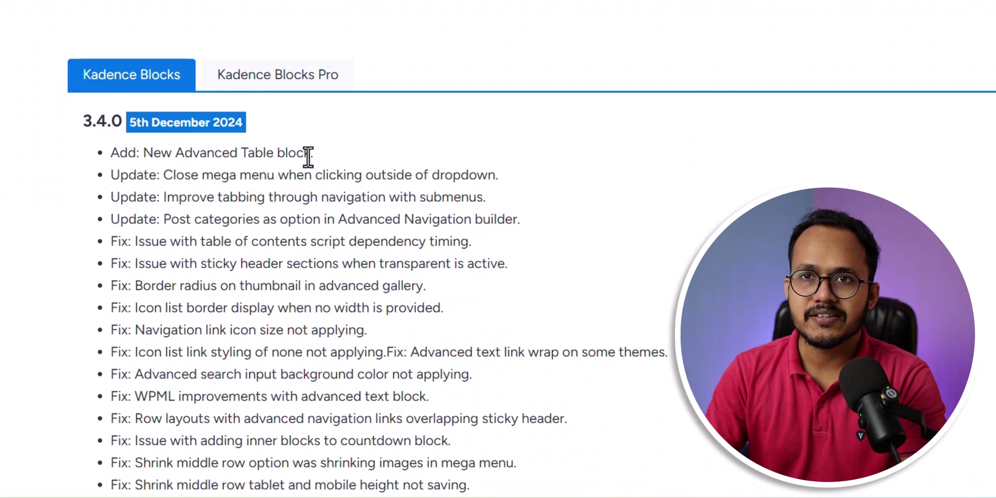
Step: Examine the sample tables in the published New Advanced Table Block post, from the pros and cons table to the trainer schedule
scroll(423, 259, up, 3)
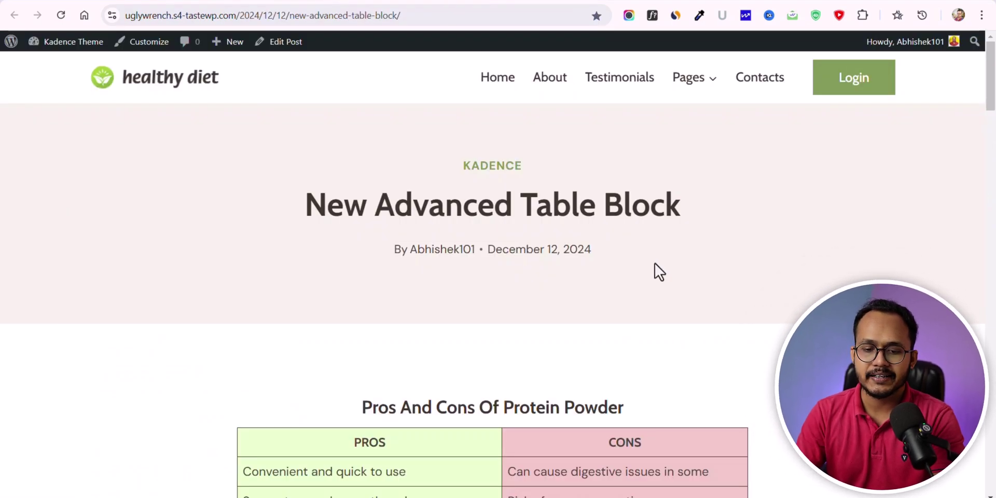
scroll(493, 214, down, 5)
scroll(786, 192, down, 2)
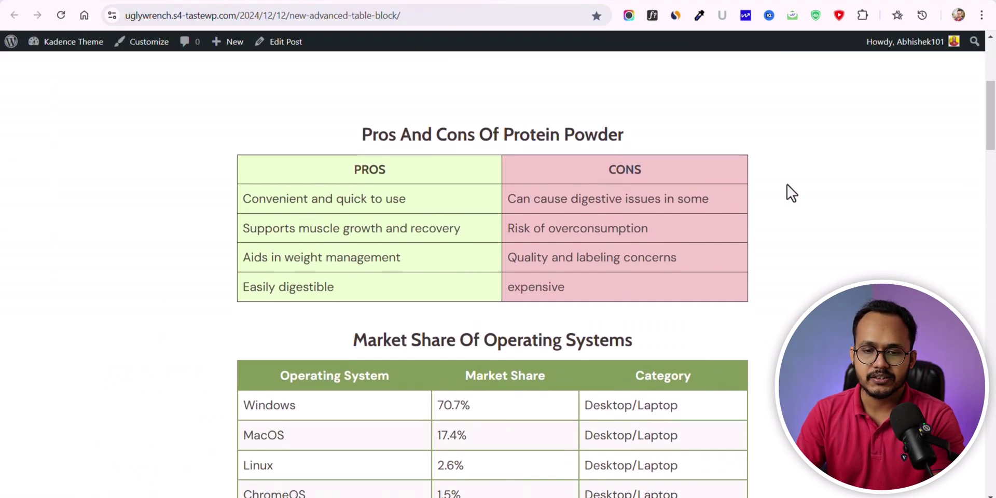
scroll(623, 212, up, 2)
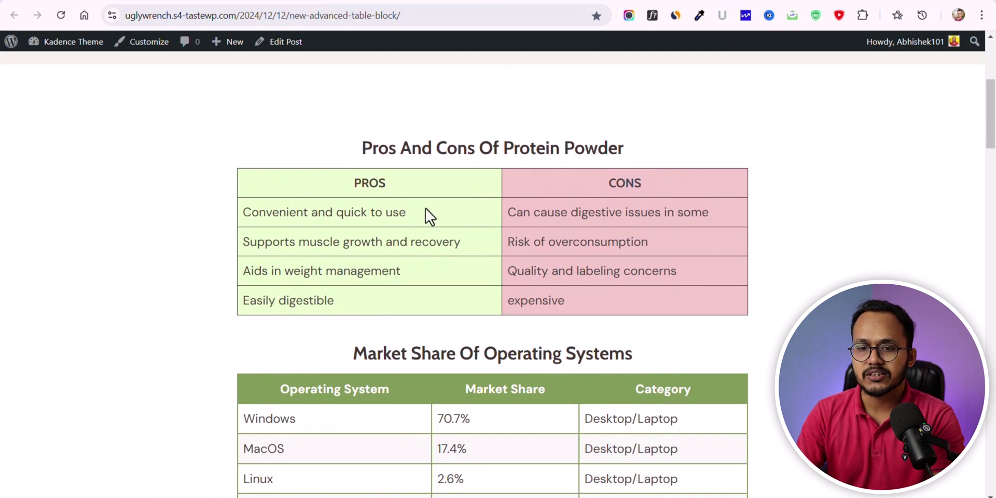
scroll(549, 258, down, 5)
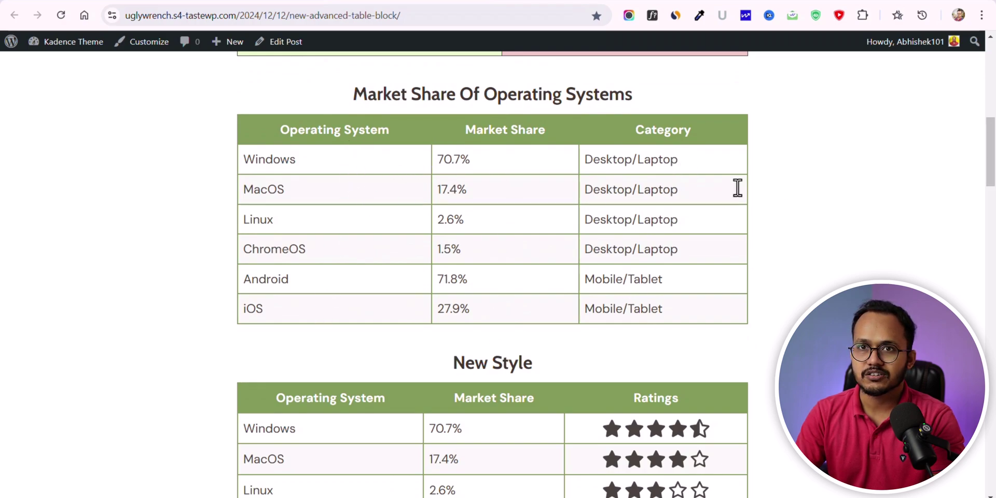
scroll(514, 203, down, 5)
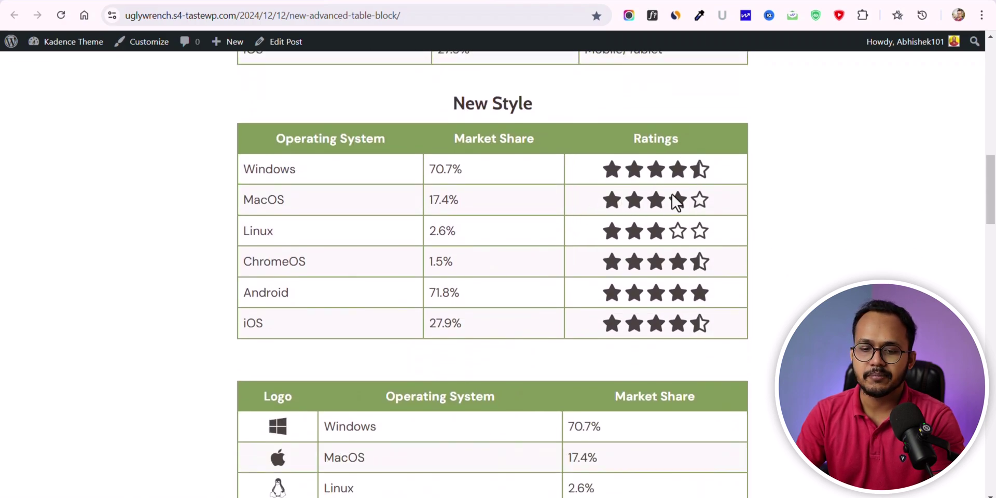
scroll(671, 195, down, 3)
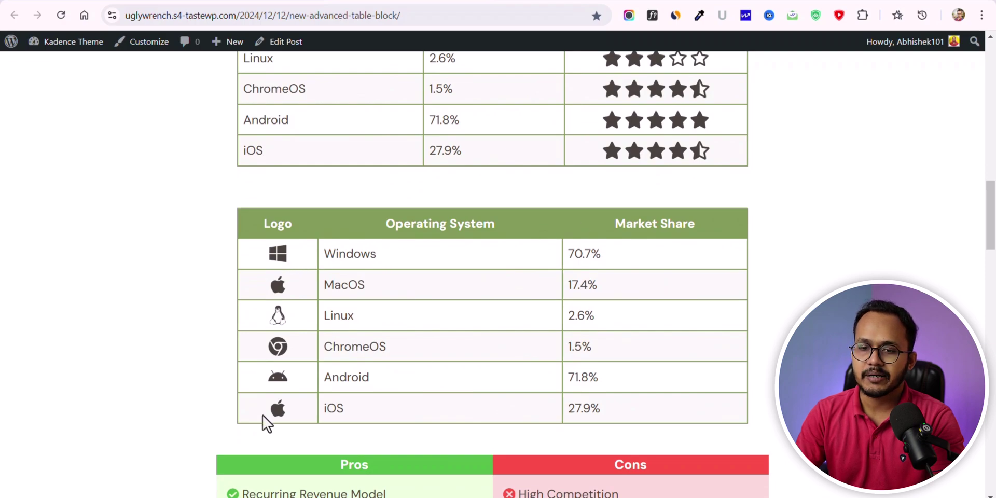
scroll(413, 298, down, 3)
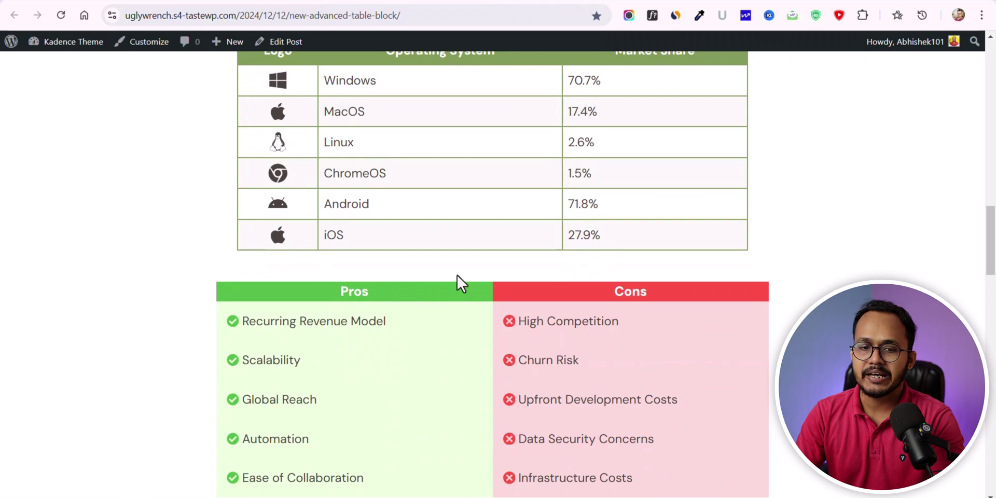
scroll(456, 281, up, 2)
scroll(529, 262, down, 5)
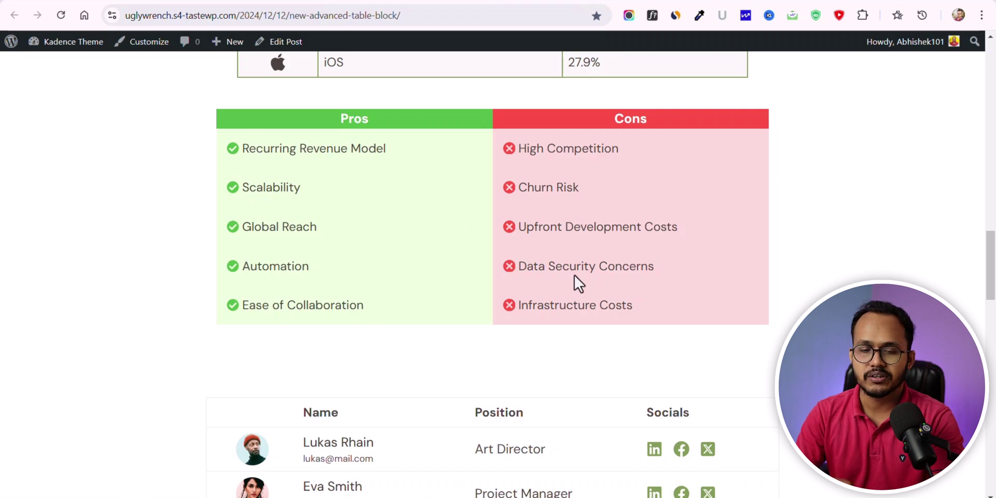
scroll(599, 275, down, 5)
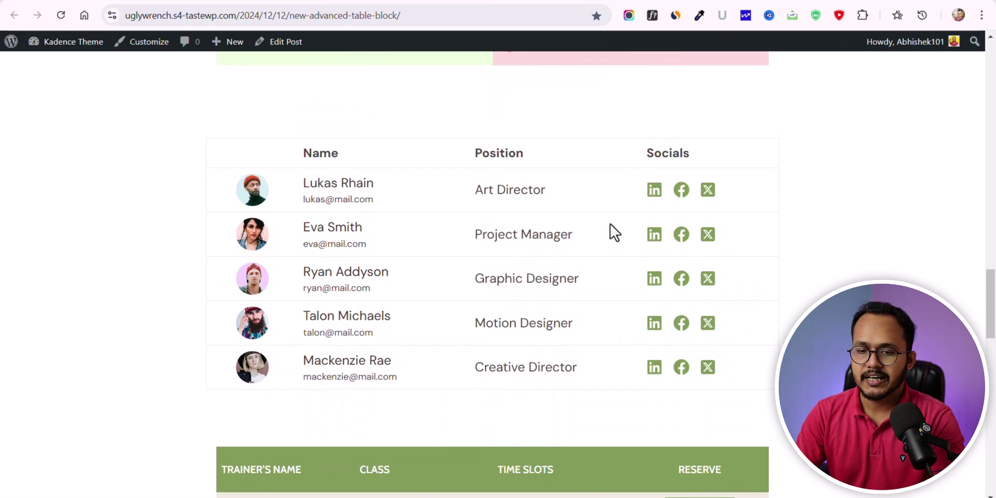
scroll(825, 237, down, 5)
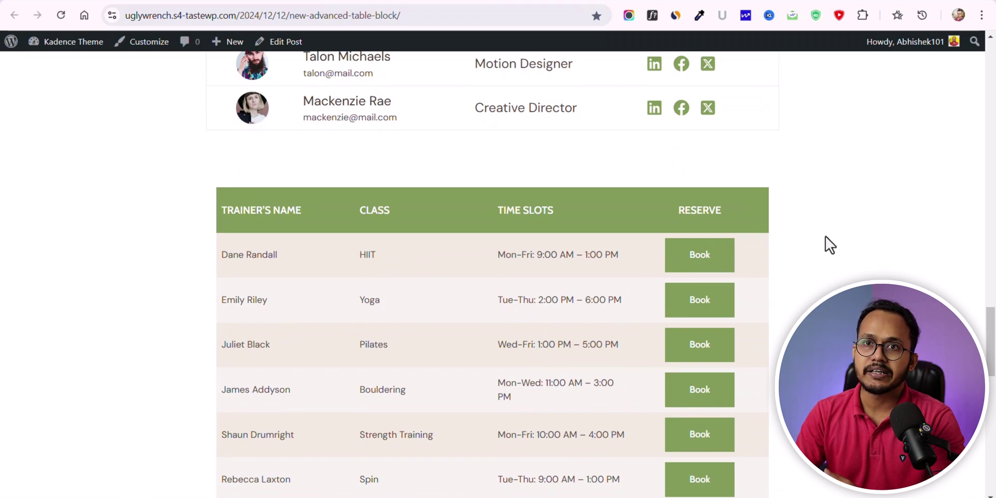
scroll(876, 251, up, 6)
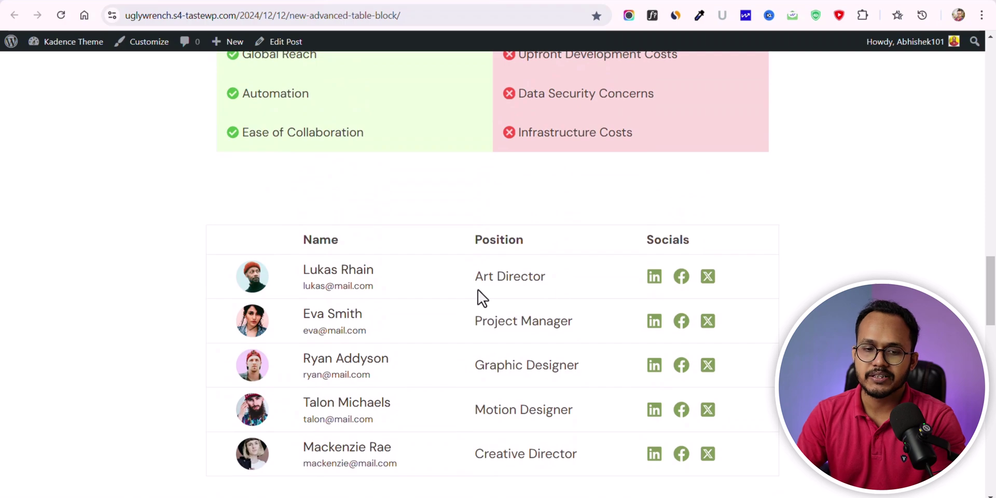
scroll(478, 290, up, 3)
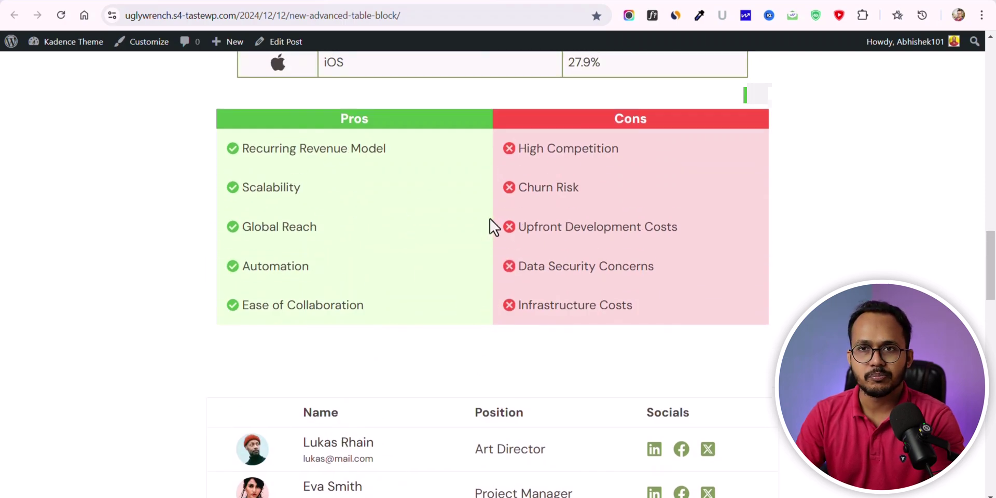
scroll(490, 219, up, 8)
scroll(534, 239, up, 6)
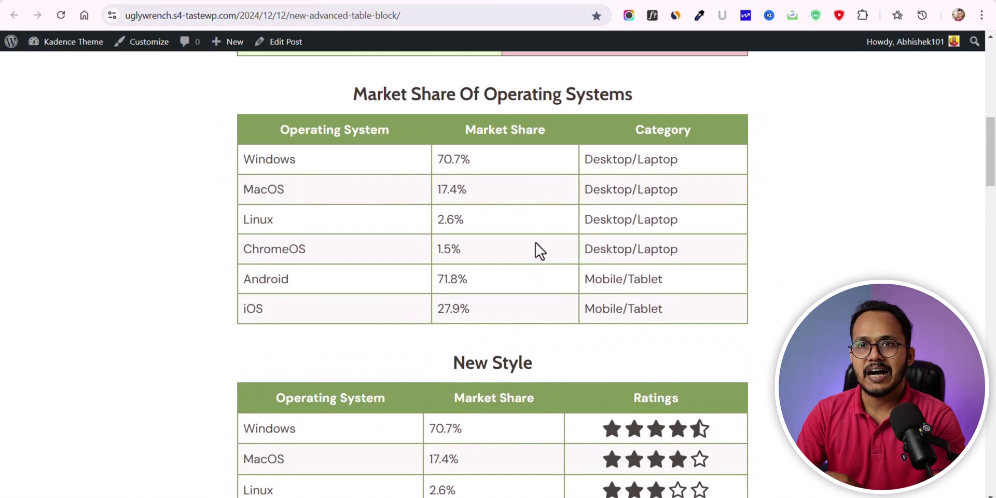
scroll(535, 243, up, 5)
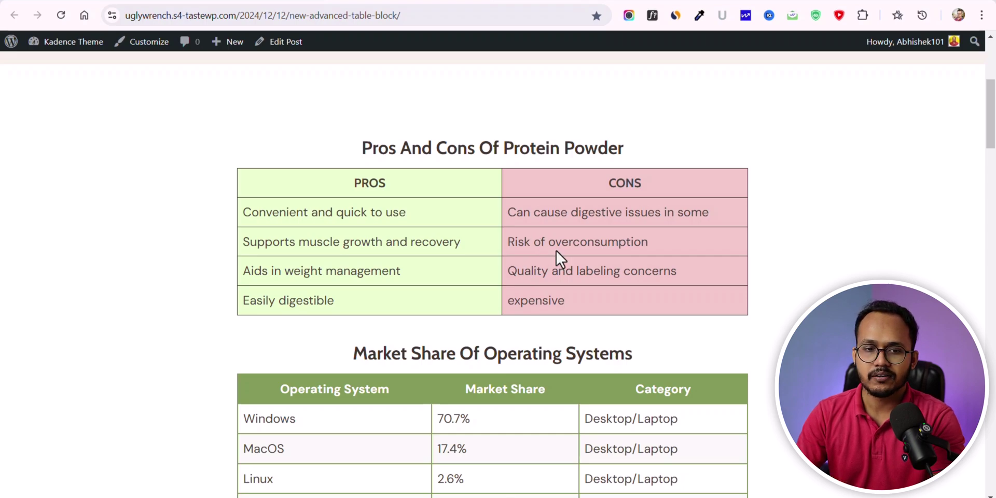
scroll(557, 251, up, 3)
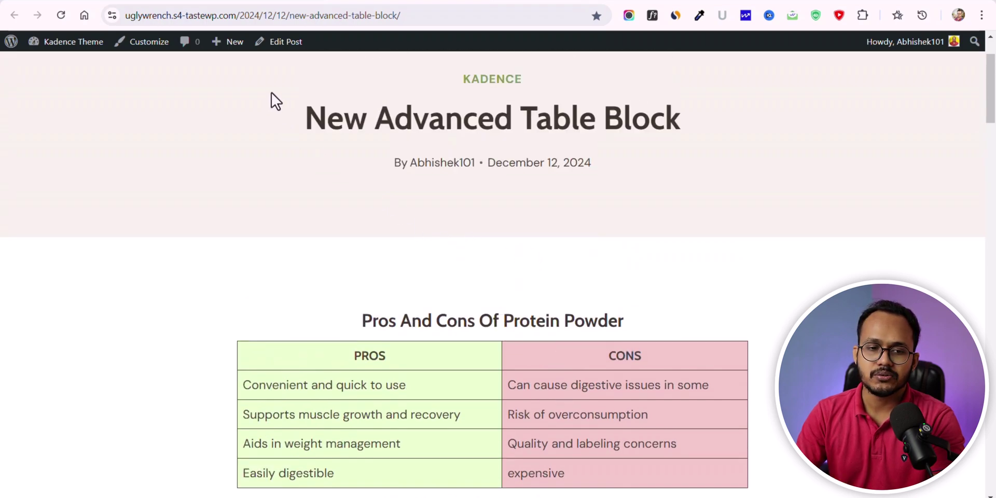
Step: Open the post for editing and create a Table (Adv) block with 2 columns and 4 rows below the trainer schedule
click(284, 45)
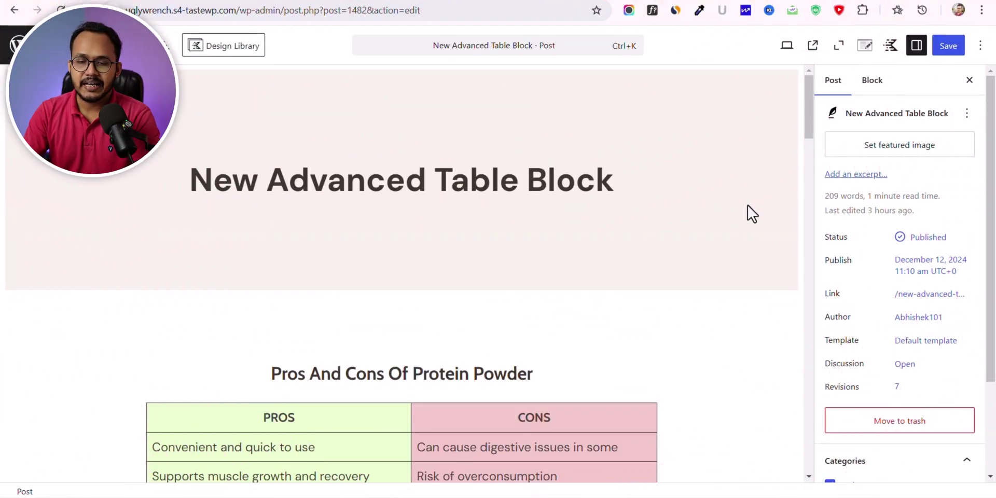
scroll(739, 251, down, 20)
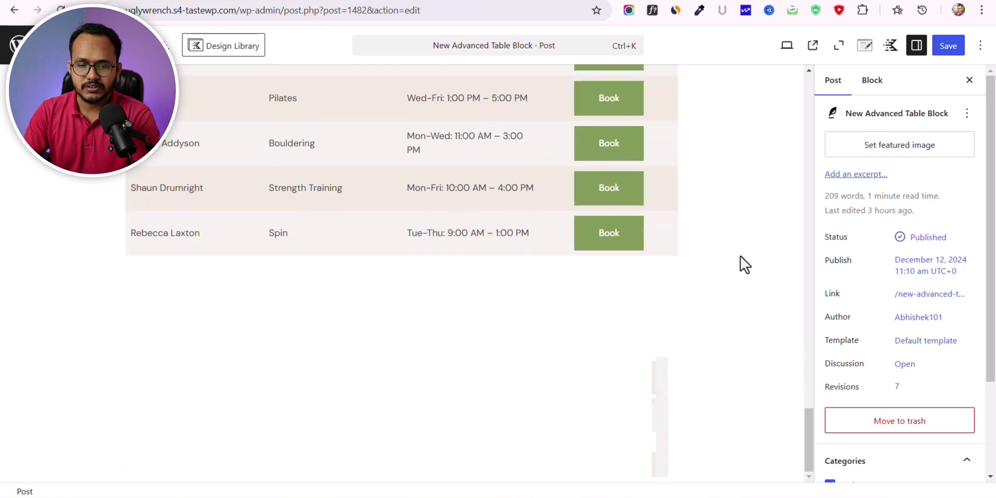
click(139, 314)
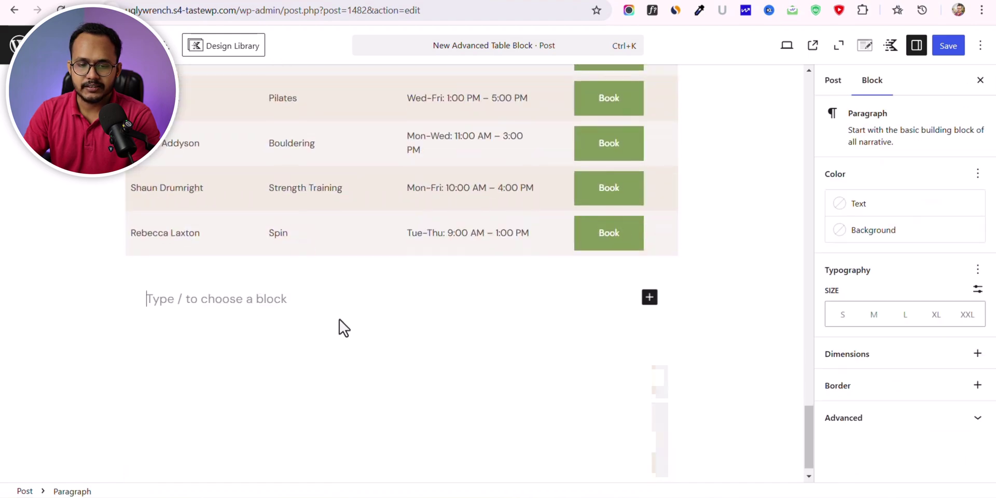
click(649, 298)
text(ta)
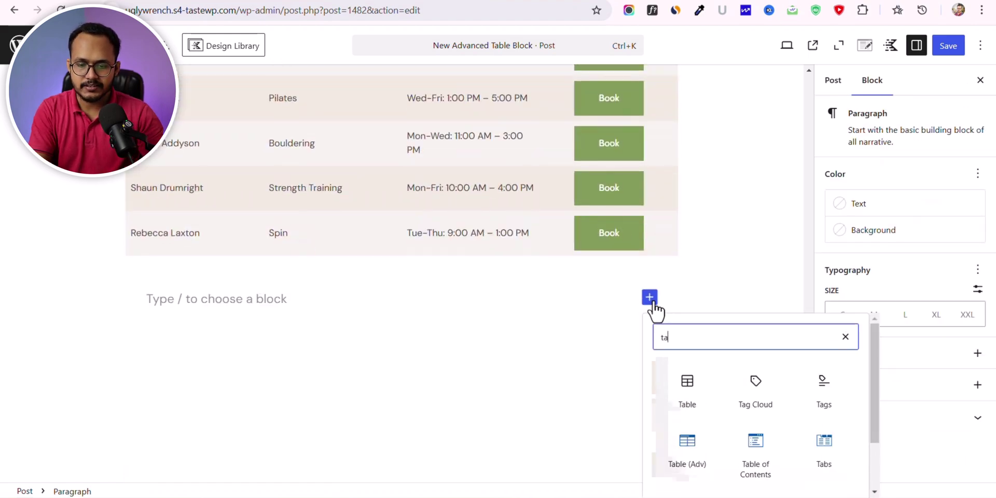
text(ble)
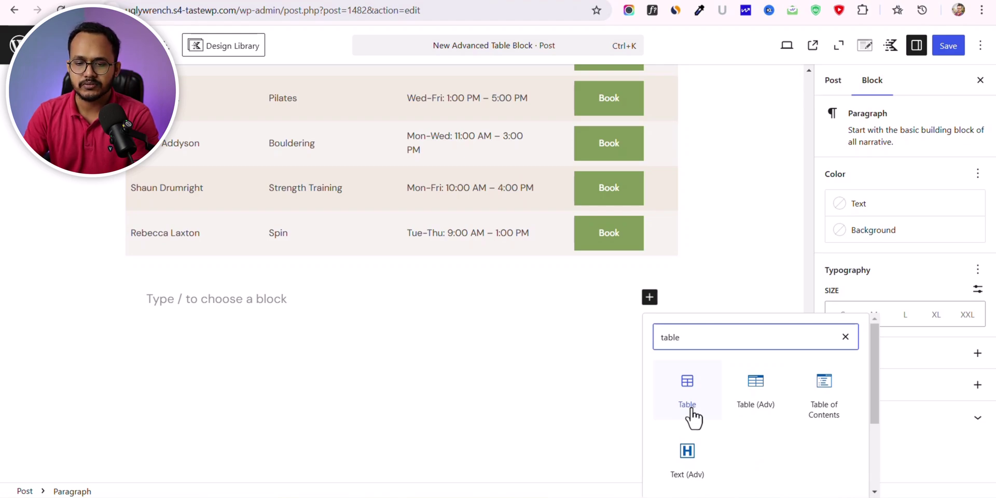
click(760, 405)
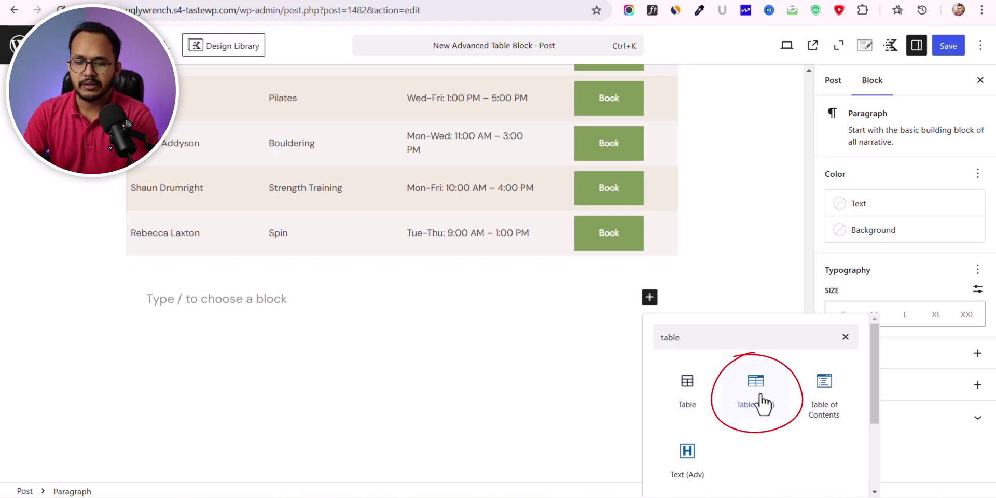
scroll(717, 378, down, 4)
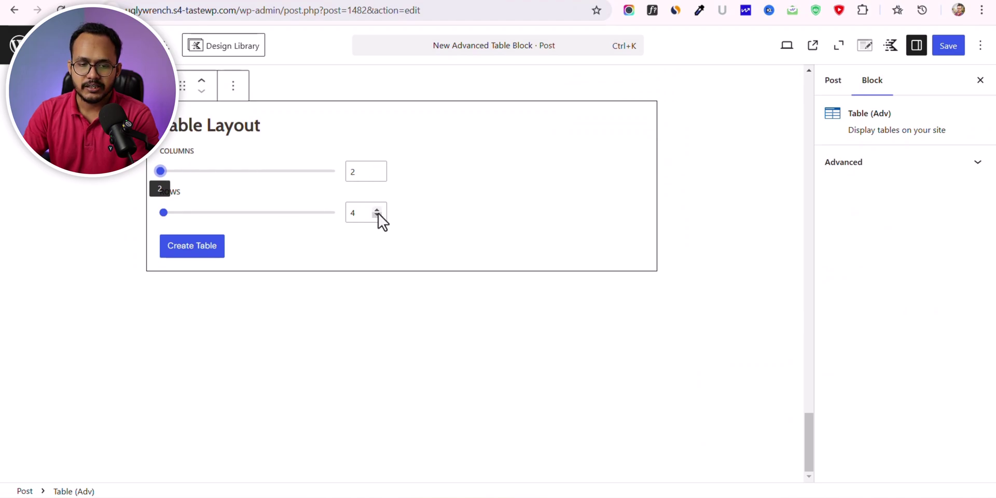
click(192, 254)
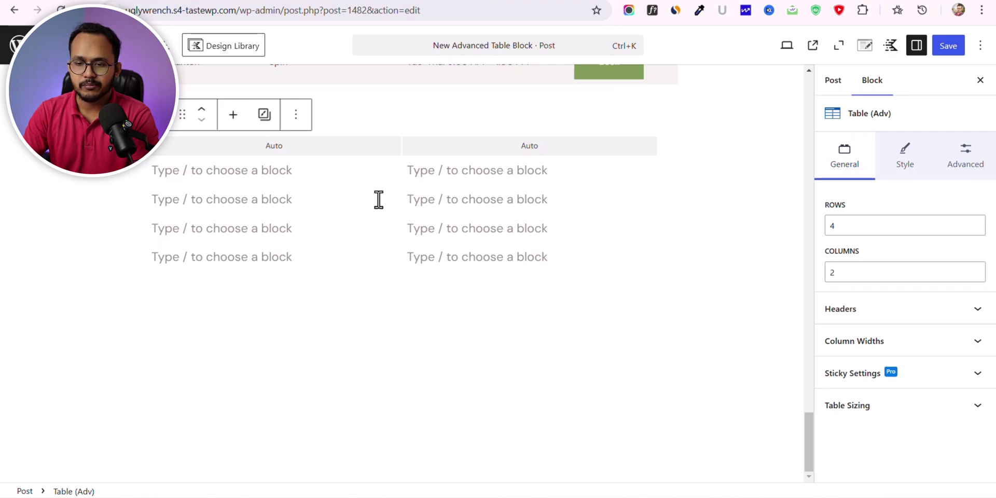
Step: Set the new table to 5 rows and try 3 and 4 columns before returning it to 2 columns
click(975, 224)
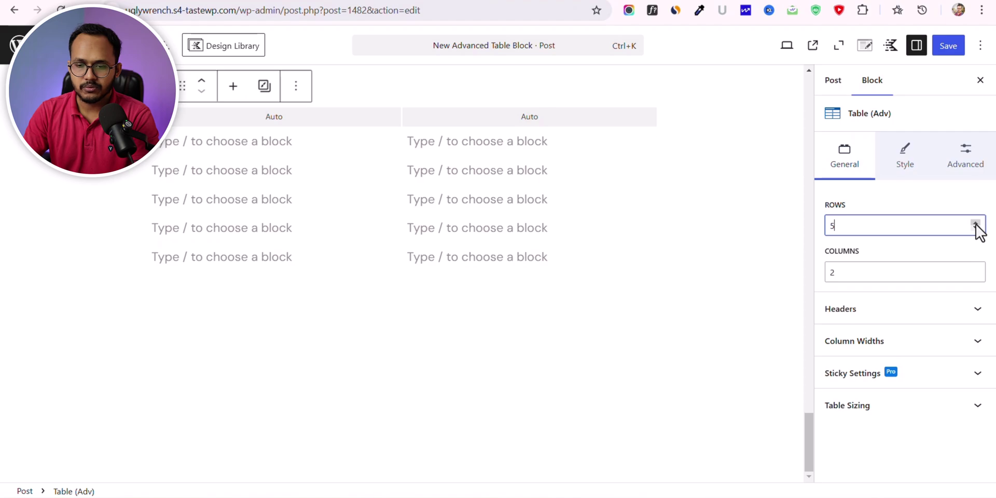
click(976, 269)
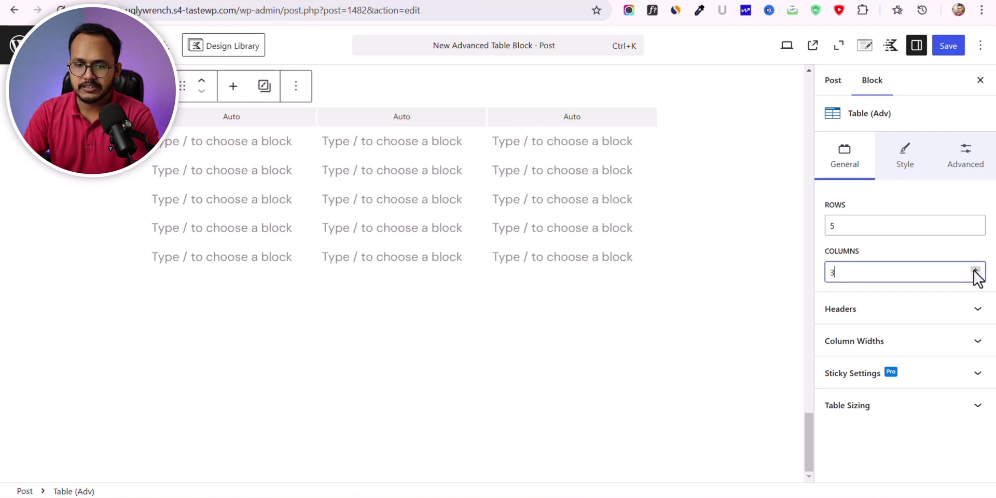
click(976, 269)
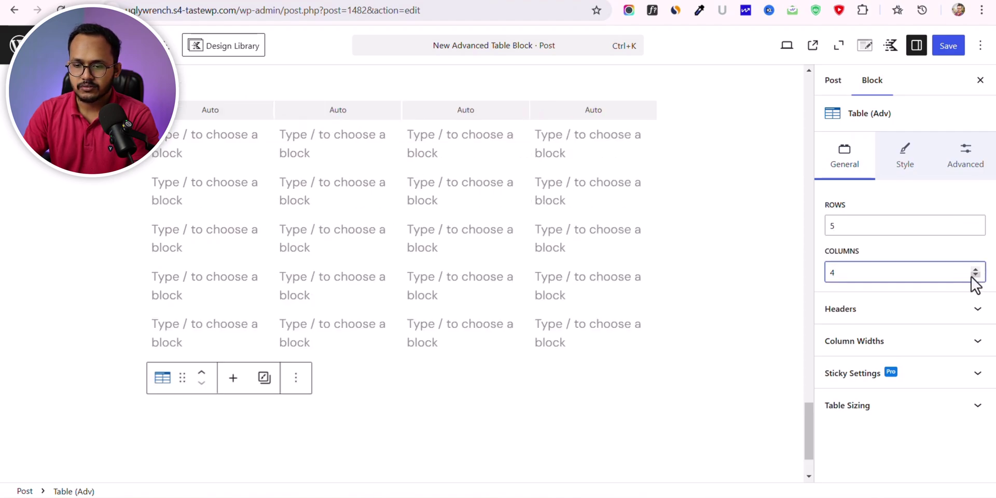
click(976, 275)
click(976, 275)
Step: Give the table a 2 px border in the green palette colour 809B57
click(895, 169)
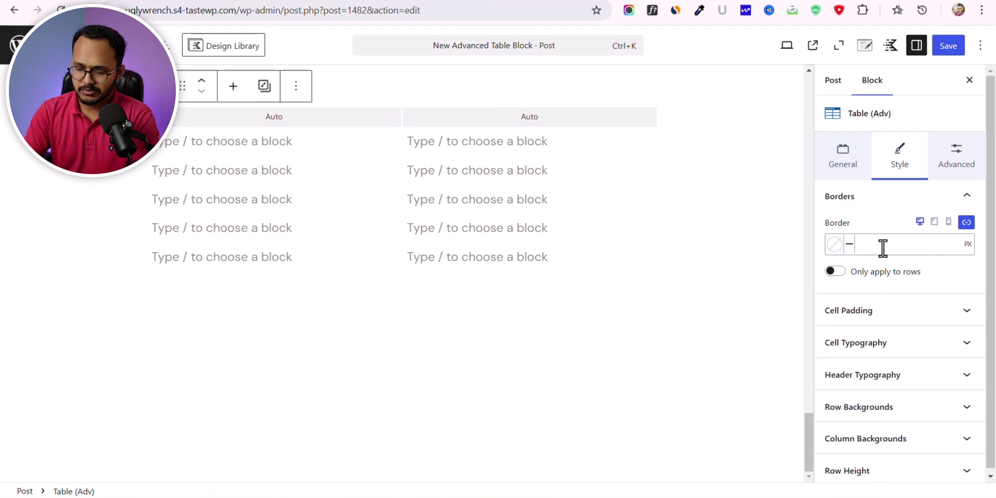
text(2)
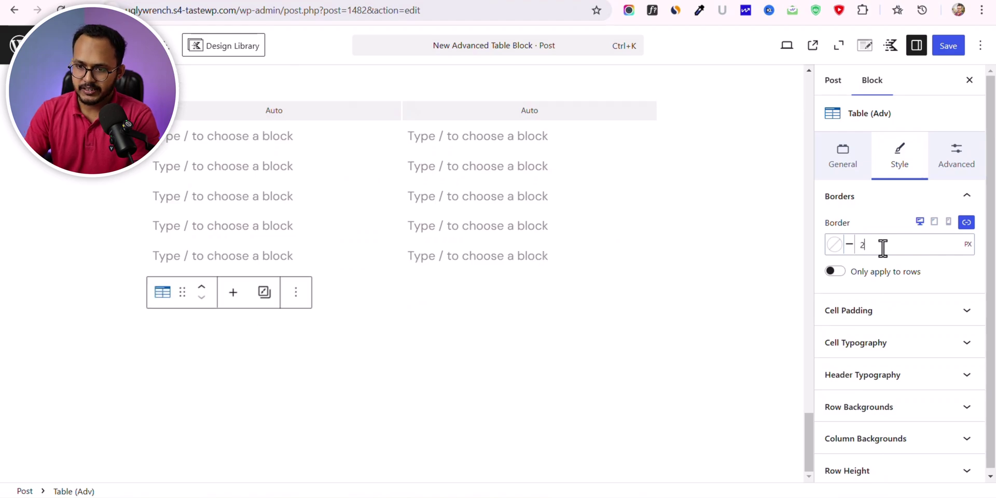
click(834, 245)
click(652, 219)
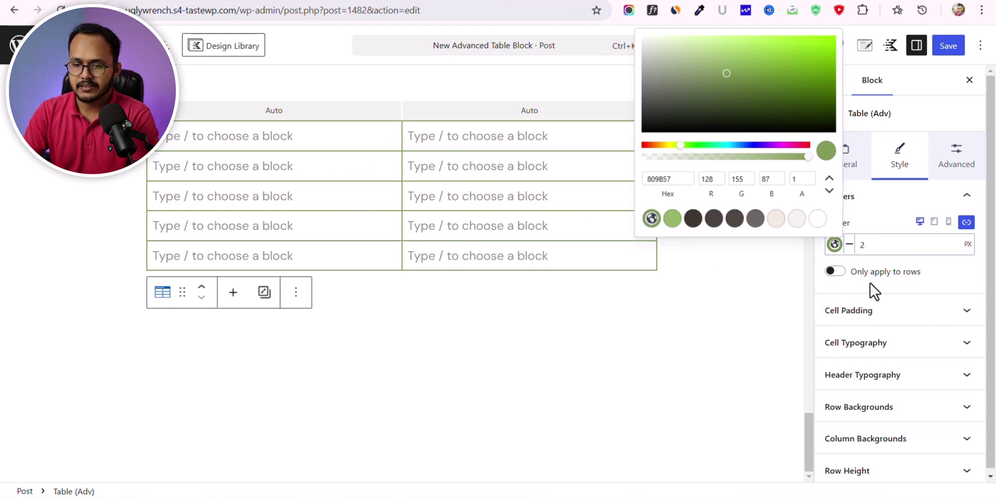
click(851, 285)
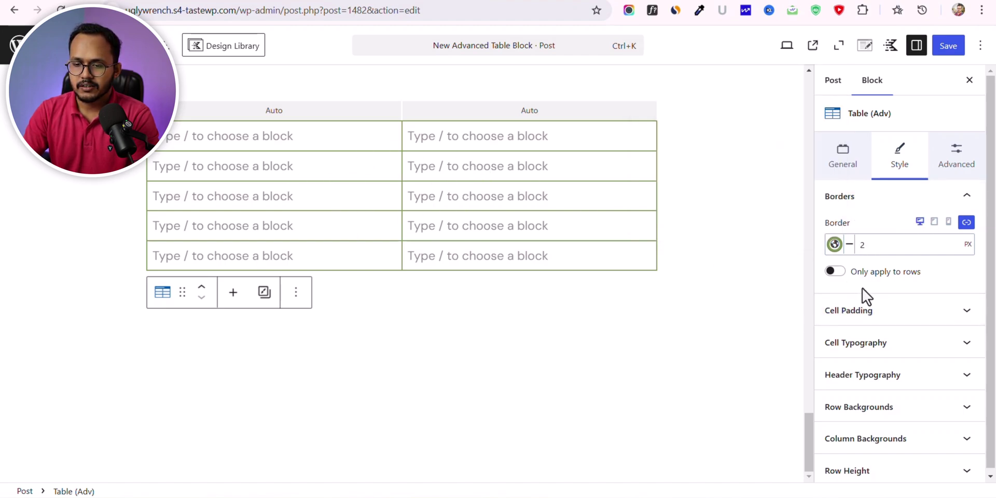
Step: Try 1 column and 3 rows on the bordered table, and leave it at 2 columns and 4 rows
click(849, 163)
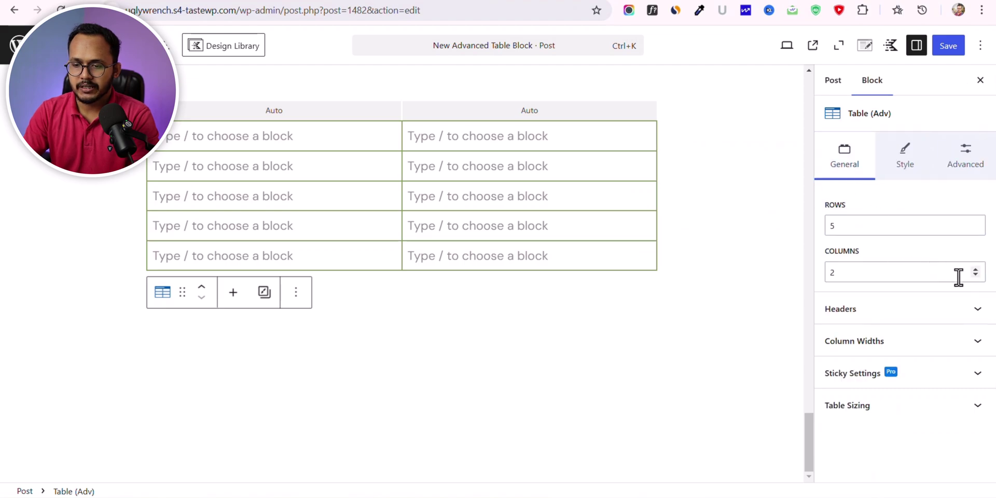
click(975, 275)
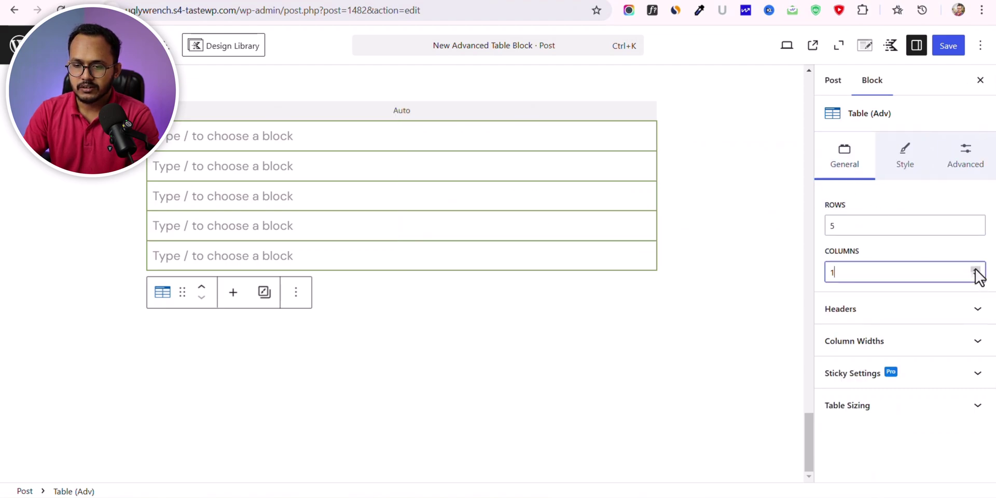
click(975, 269)
click(976, 228)
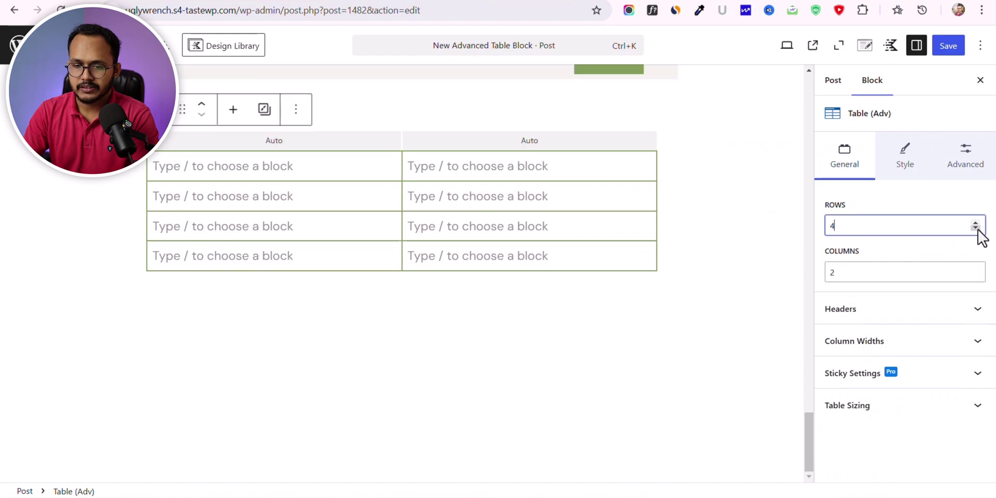
click(975, 228)
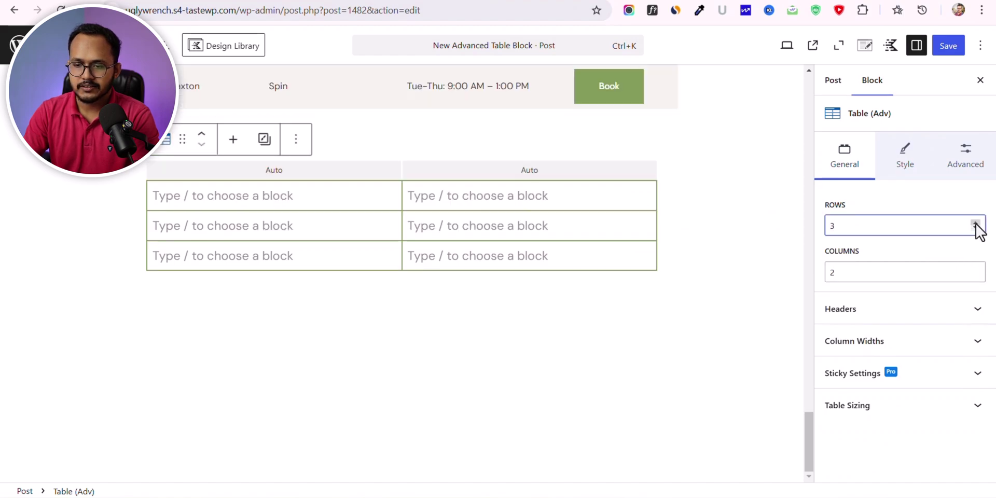
click(975, 222)
Step: Make the first row a header labelled "pros" and "cons", and fill the rows below with Pros 1 to pros 3 and cons 1 to cons 3
click(890, 309)
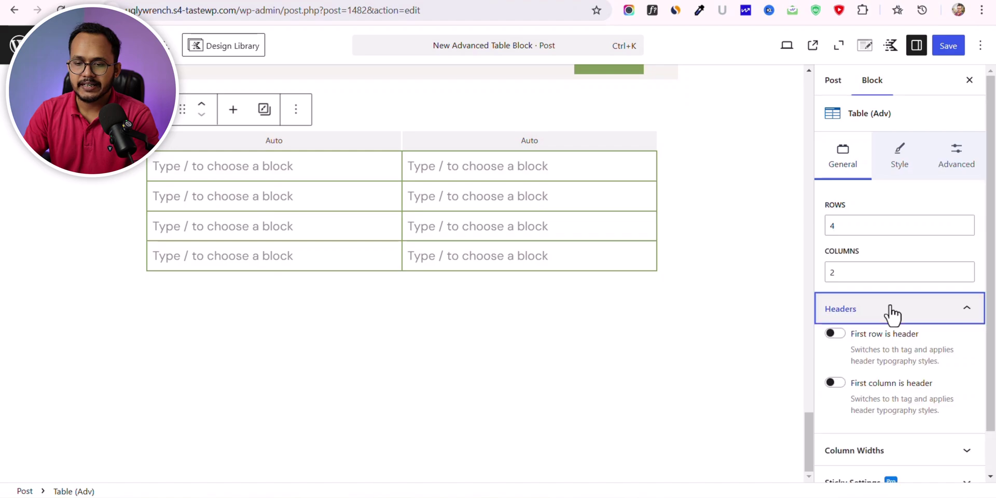
click(834, 335)
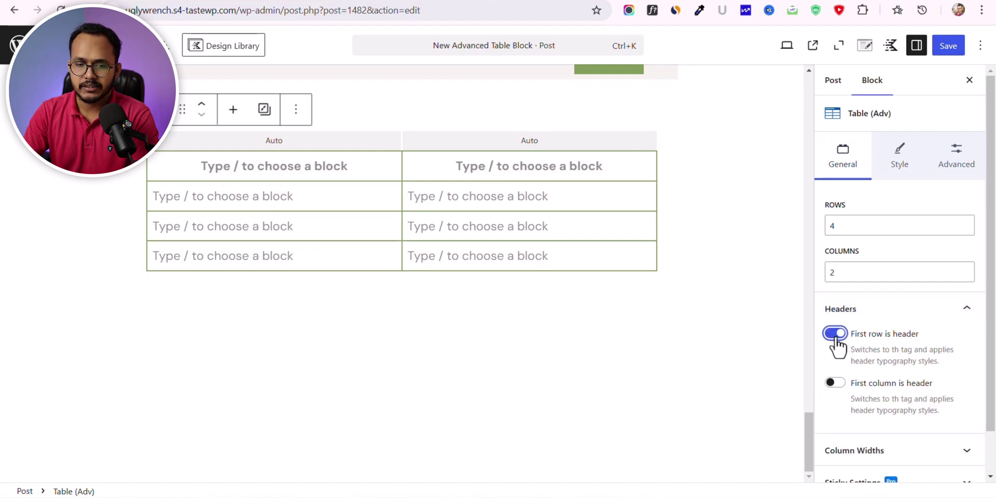
click(303, 171)
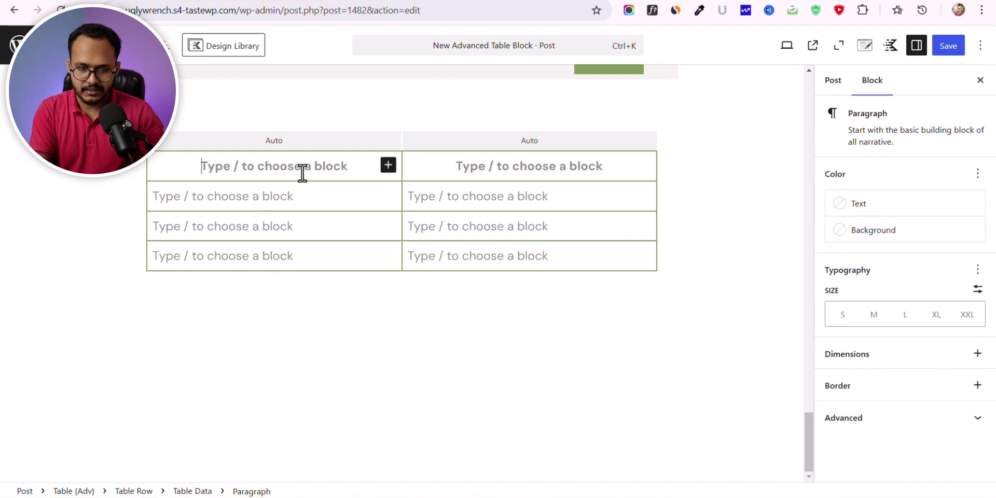
text(pros)
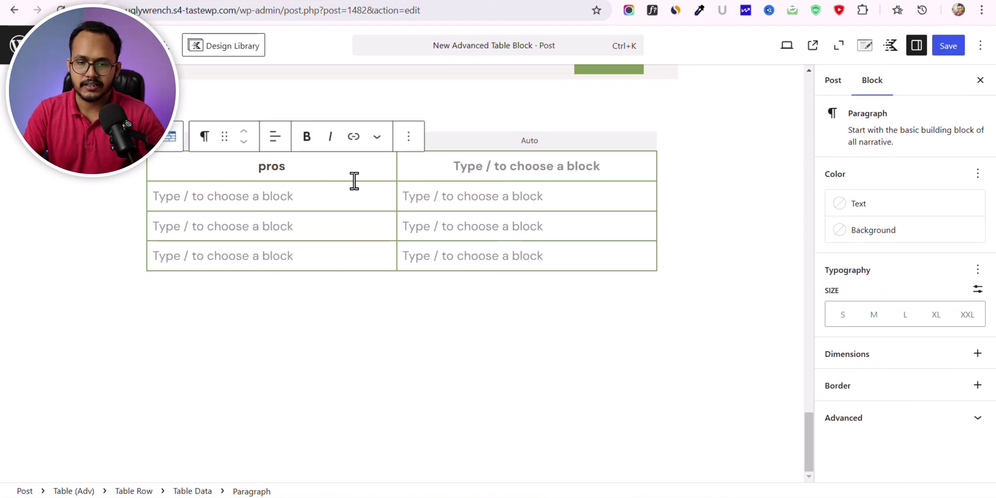
click(484, 166)
text(cons)
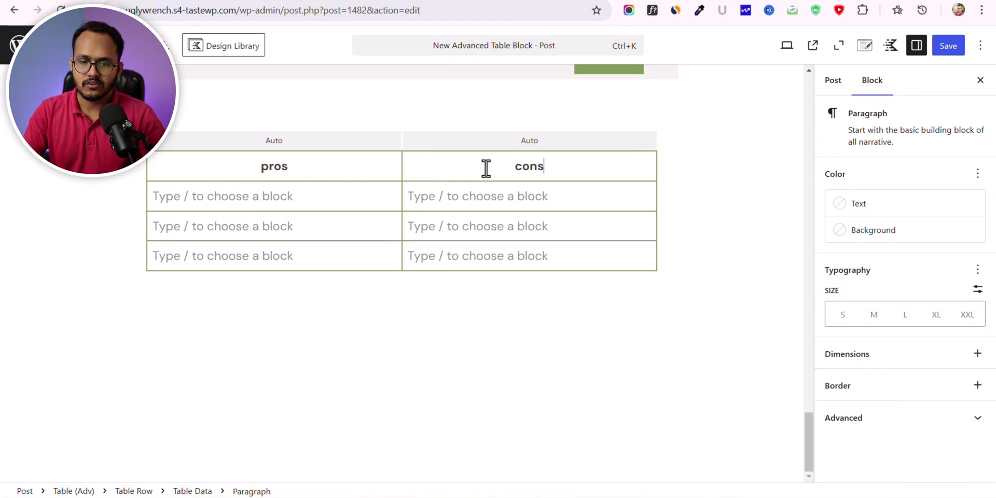
click(186, 197)
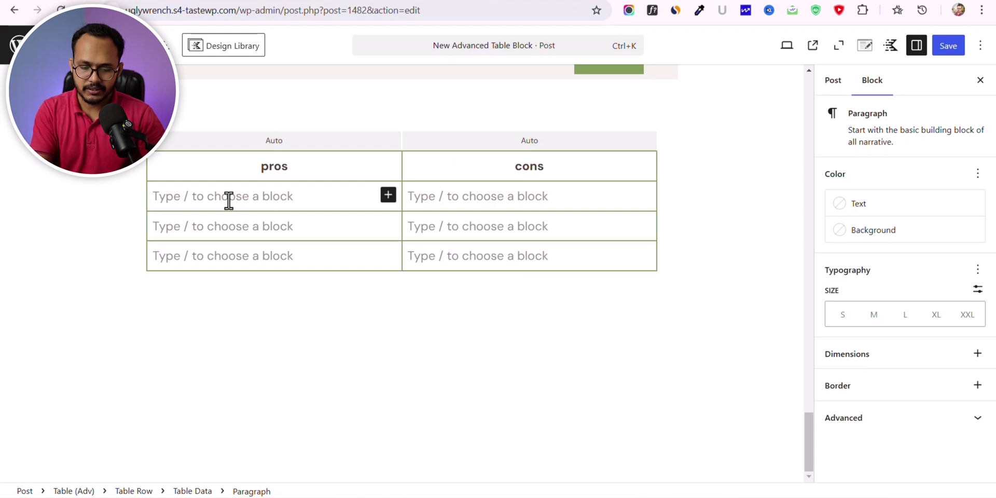
text(Pros 1)
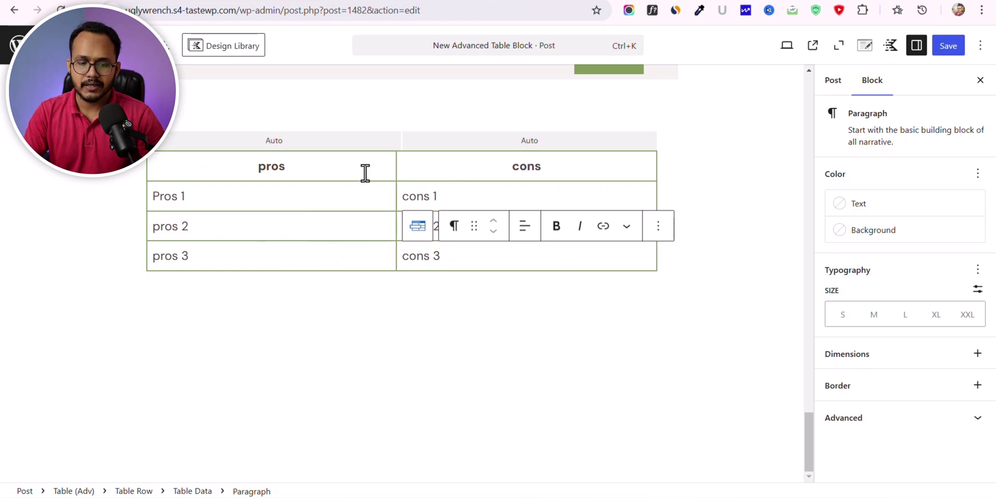
Step: Try a fixed 30% maximum width for the table's first column, and return both columns to auto width
click(67, 491)
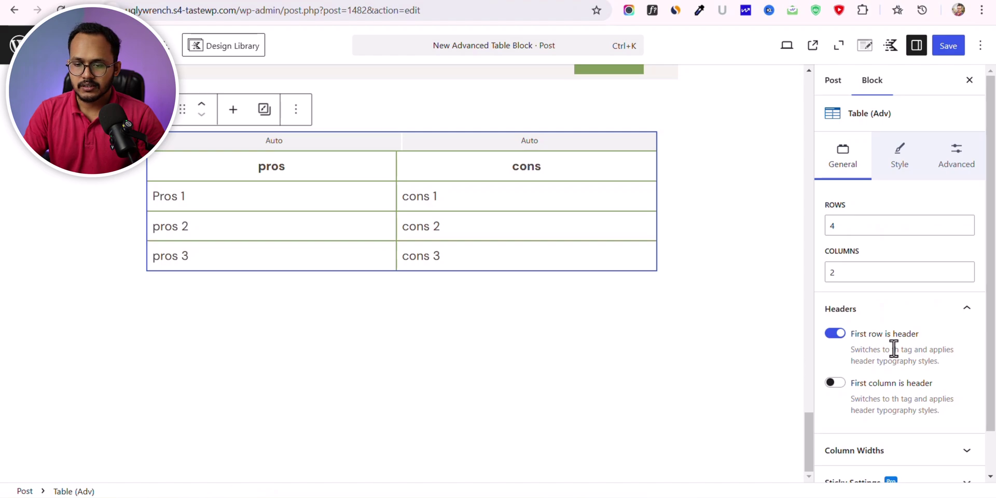
scroll(897, 349, down, 2)
click(887, 410)
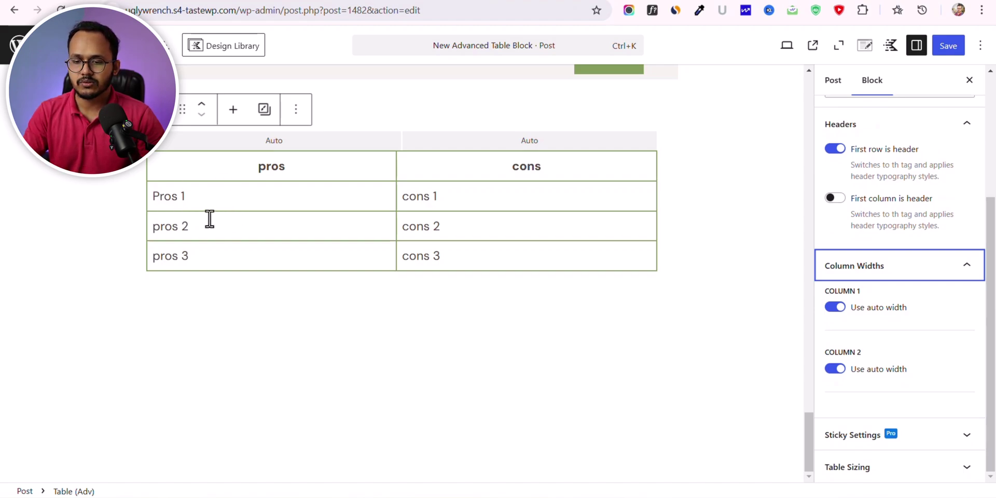
click(834, 307)
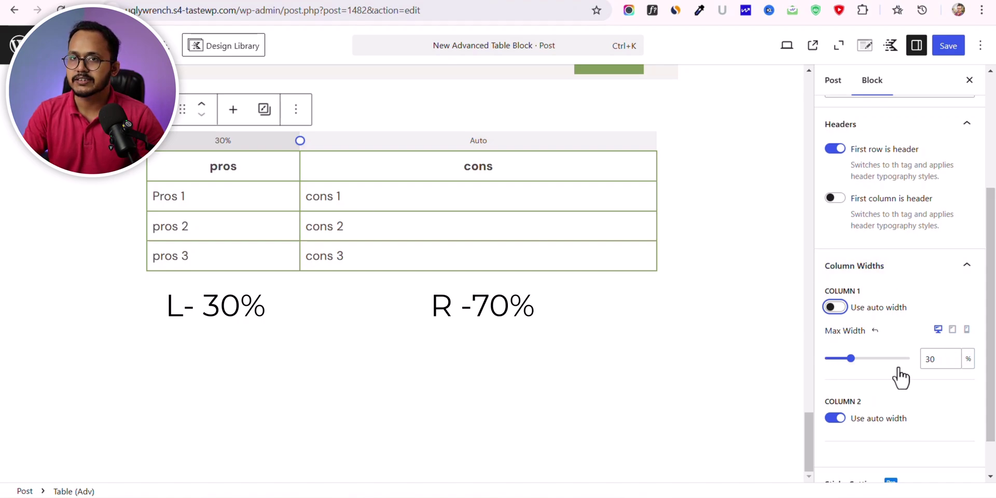
click(833, 418)
click(833, 418)
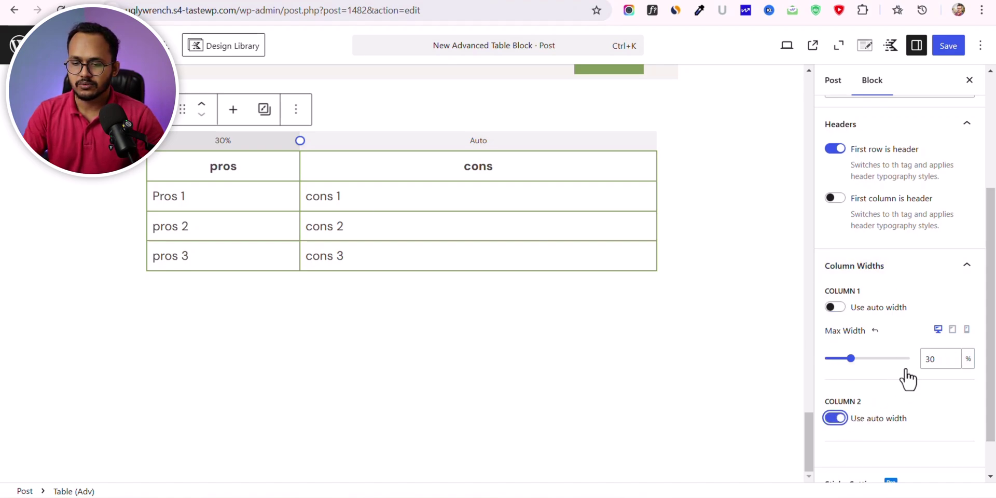
click(833, 307)
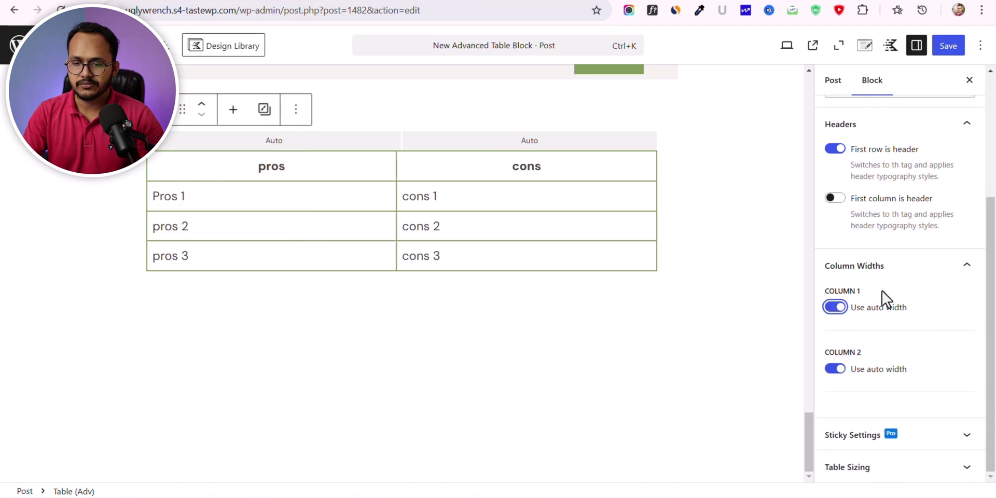
click(894, 277)
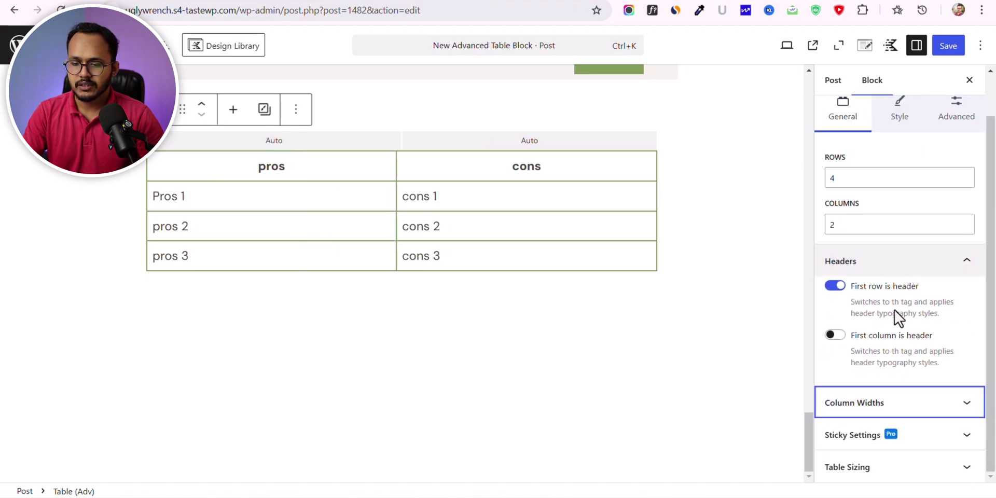
Step: Look at the sticky row and column settings, and enable Overflow-x scroll in the table sizing
click(878, 443)
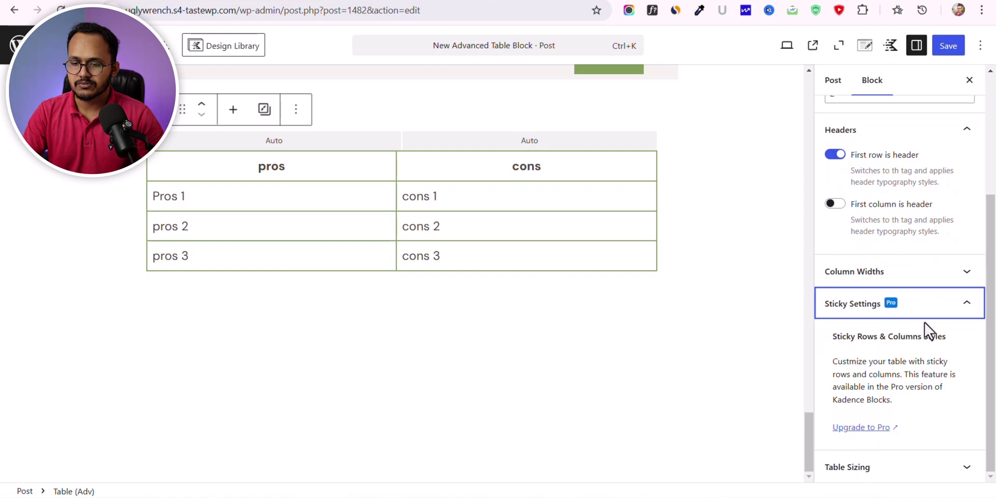
click(945, 315)
click(885, 469)
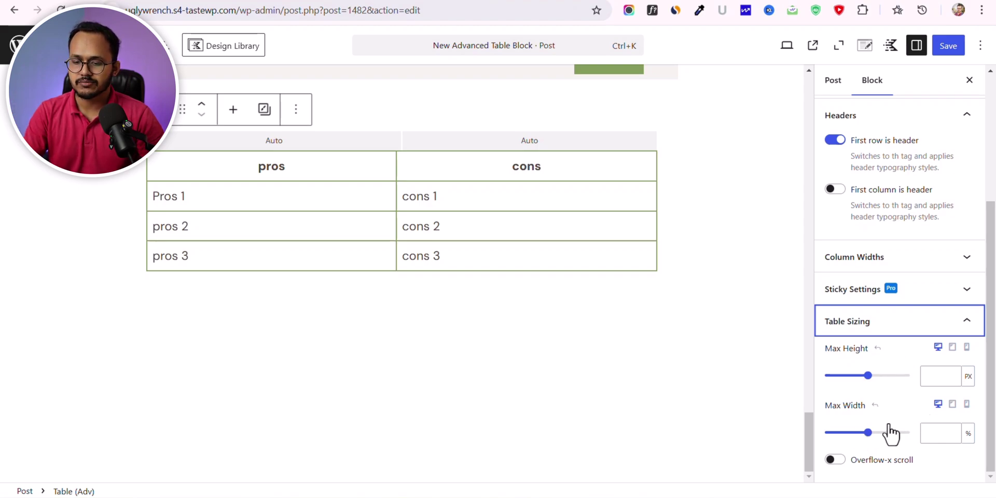
click(839, 461)
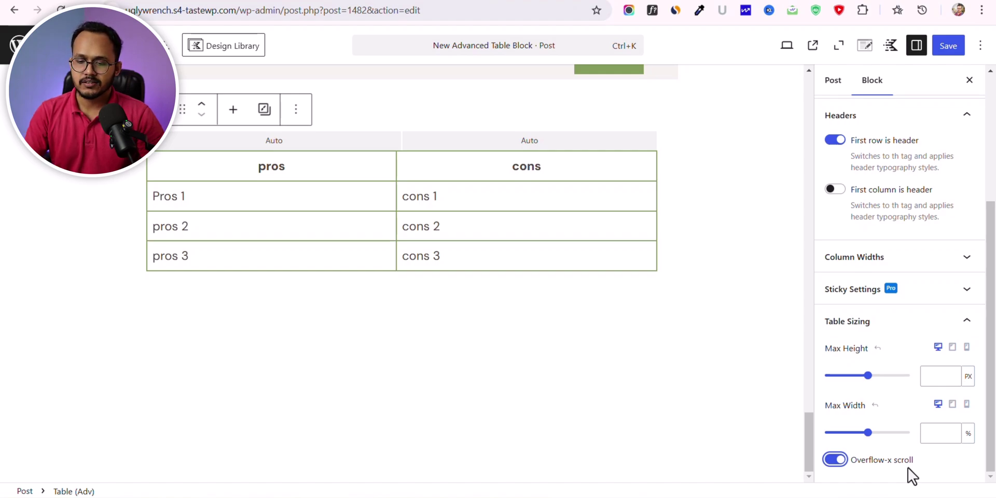
click(901, 320)
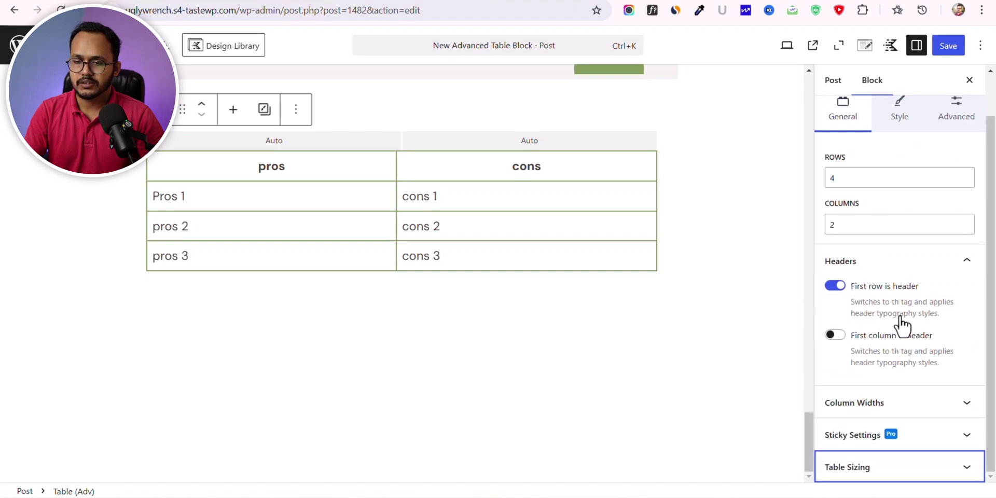
Step: Try applying the table's border to rows only, and switch that restriction off again
scroll(839, 327, up, 3)
click(887, 161)
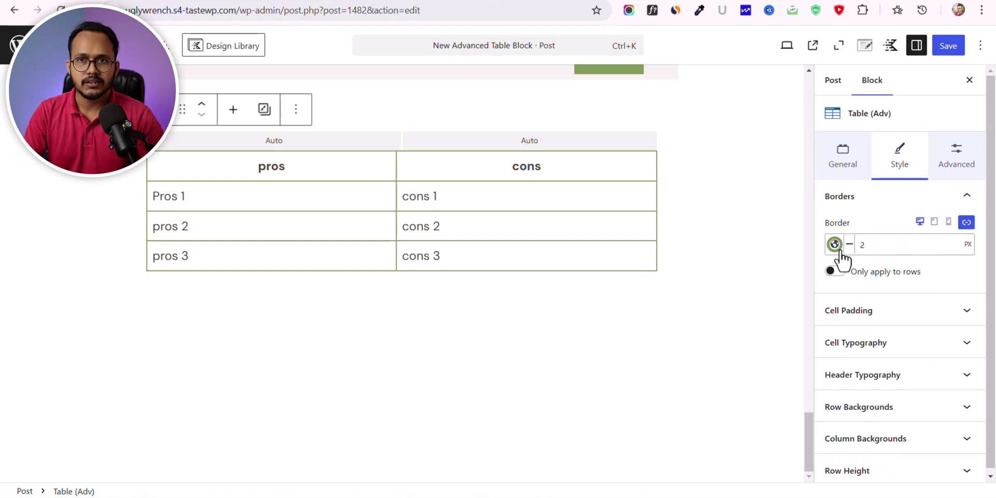
click(835, 274)
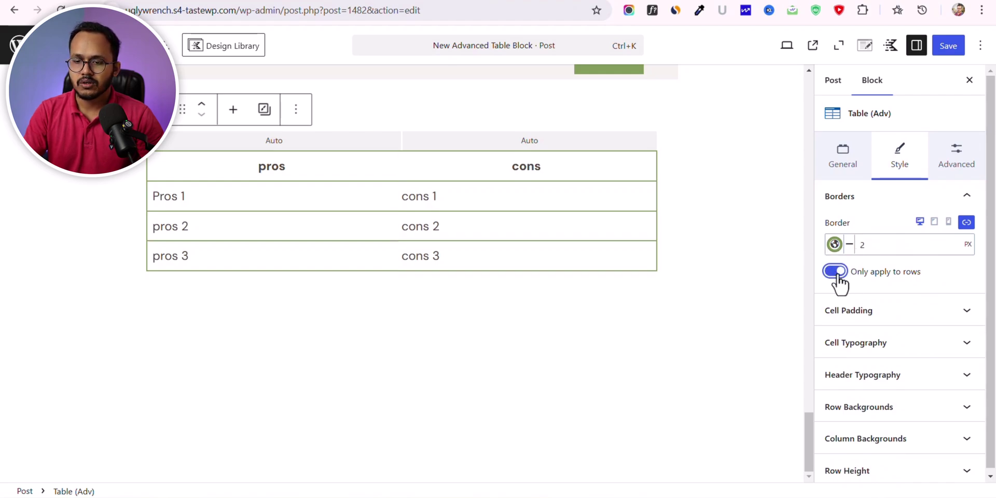
click(836, 274)
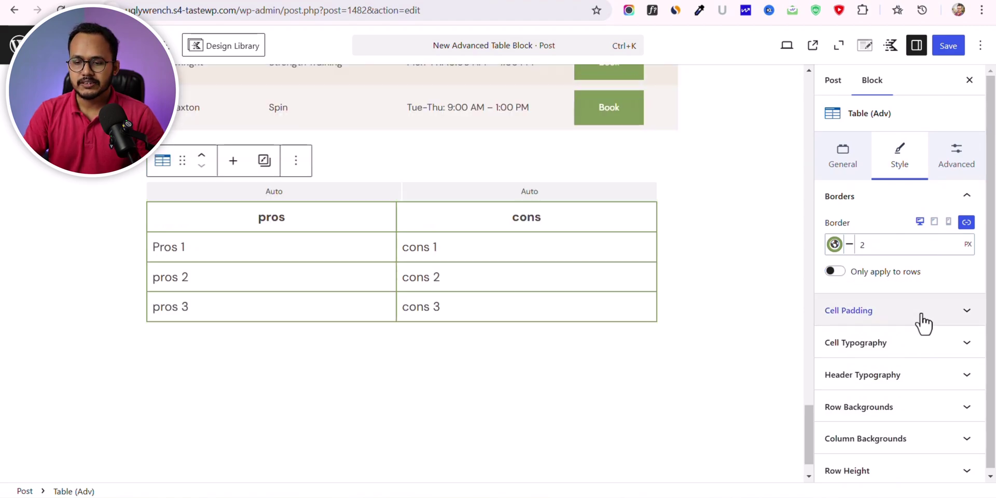
Step: Set the table's cell padding to SM on top and, after trying SM, to XS on the bottom
click(922, 315)
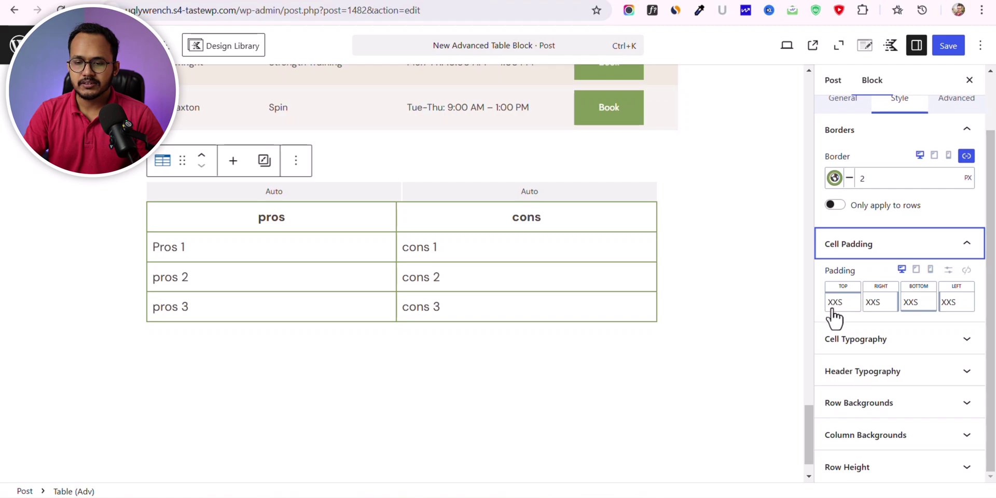
click(854, 312)
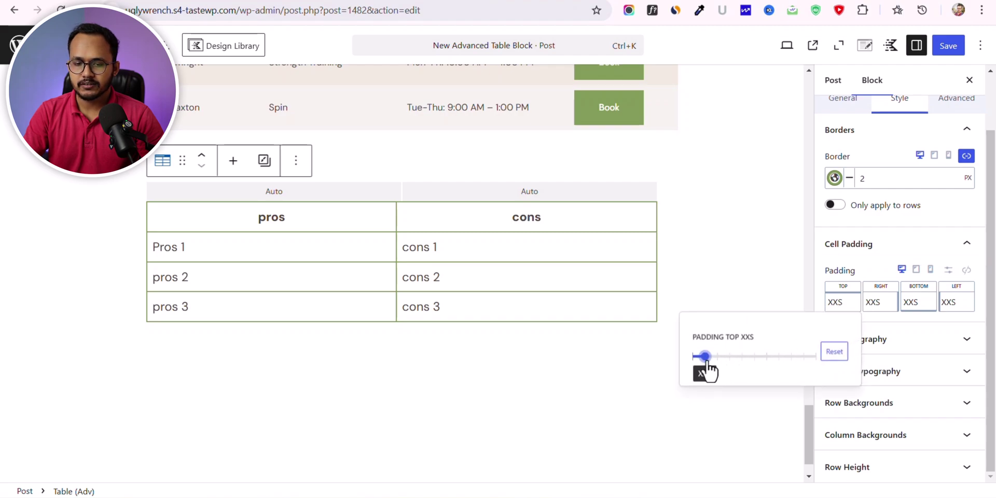
drag(706, 363, 729, 367)
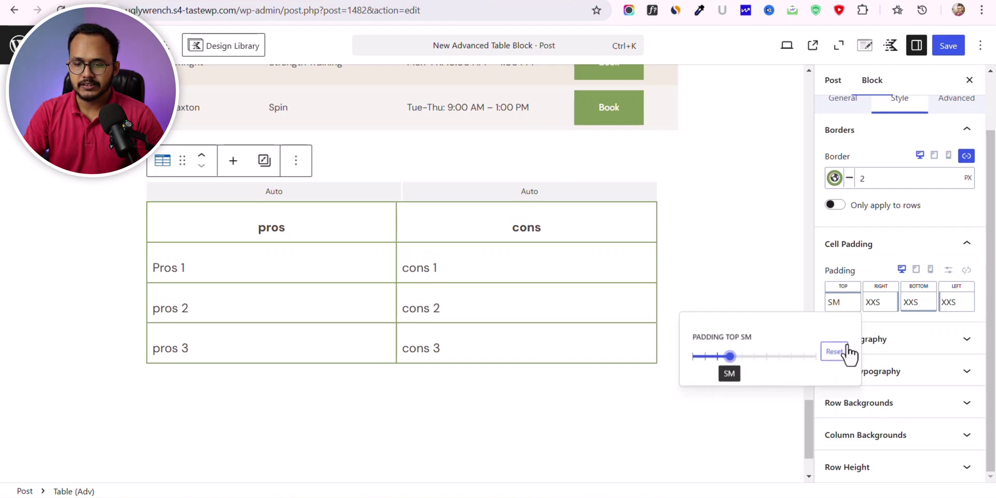
click(913, 308)
drag(778, 368, 810, 368)
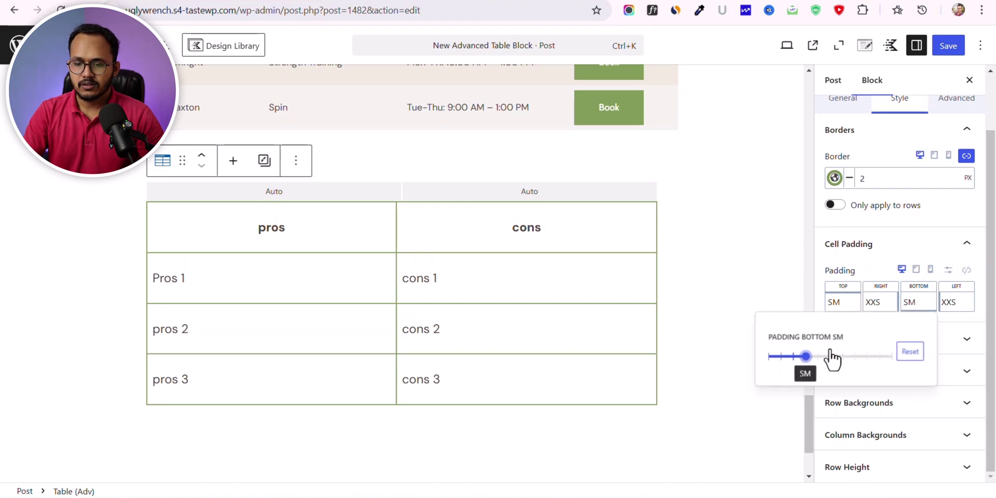
drag(801, 358, 793, 358)
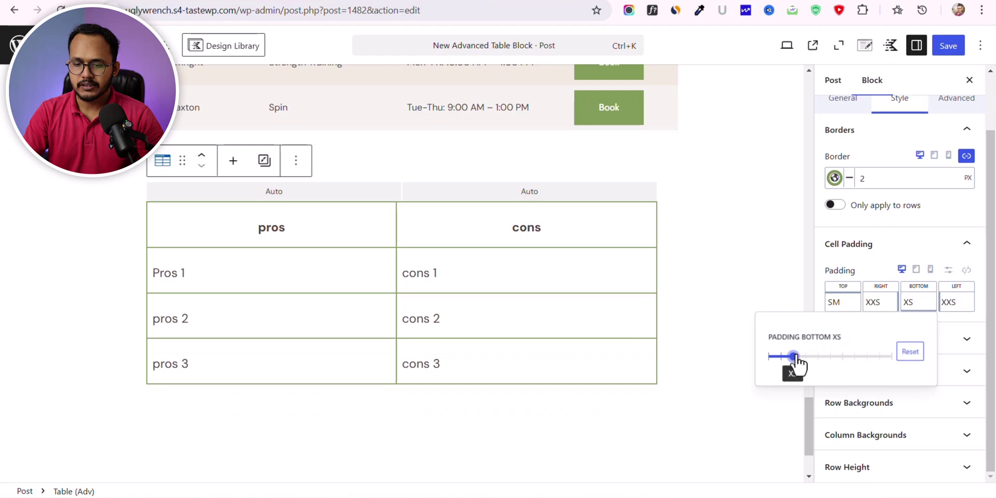
Step: Set the top, right and left cell padding of the table to XS
click(851, 306)
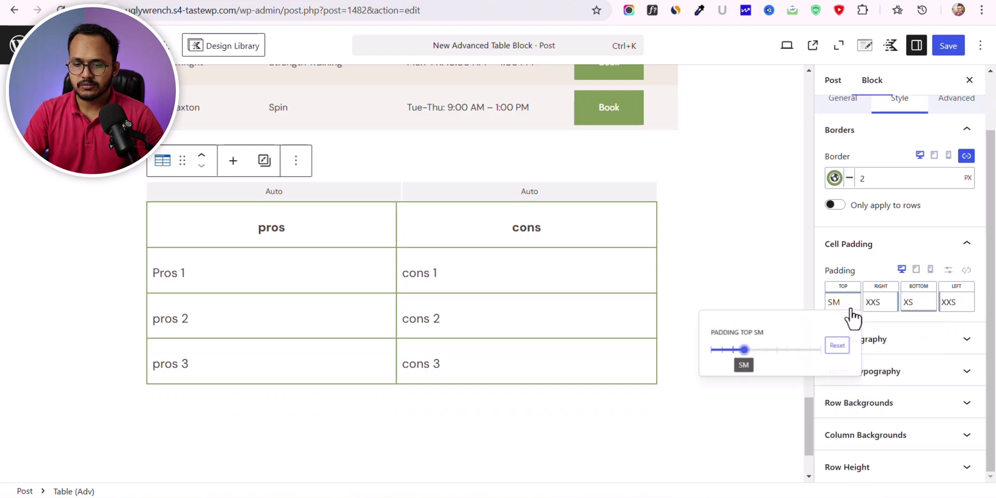
drag(731, 357, 718, 358)
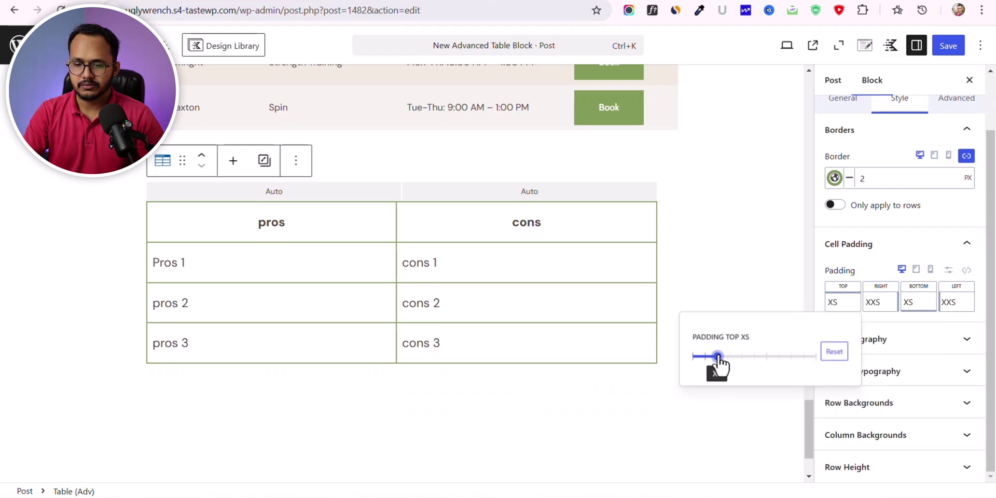
click(880, 306)
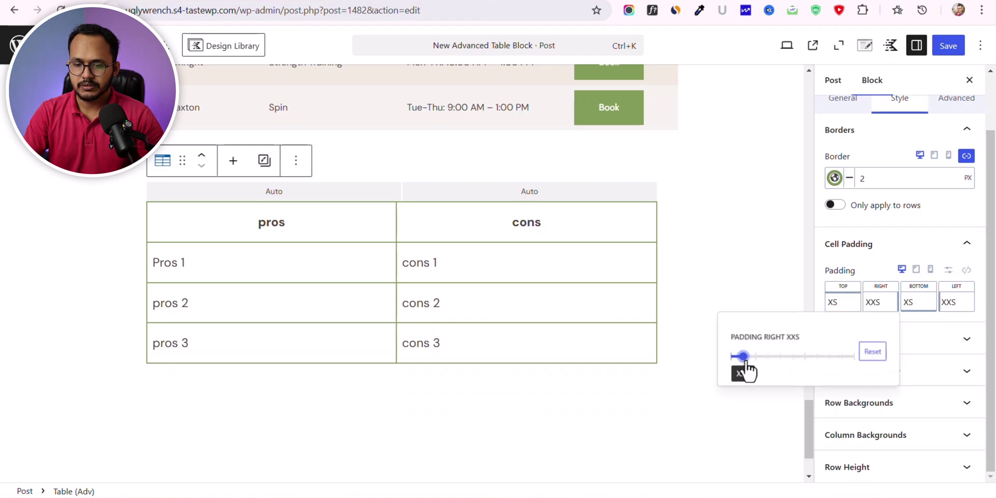
drag(745, 369, 755, 370)
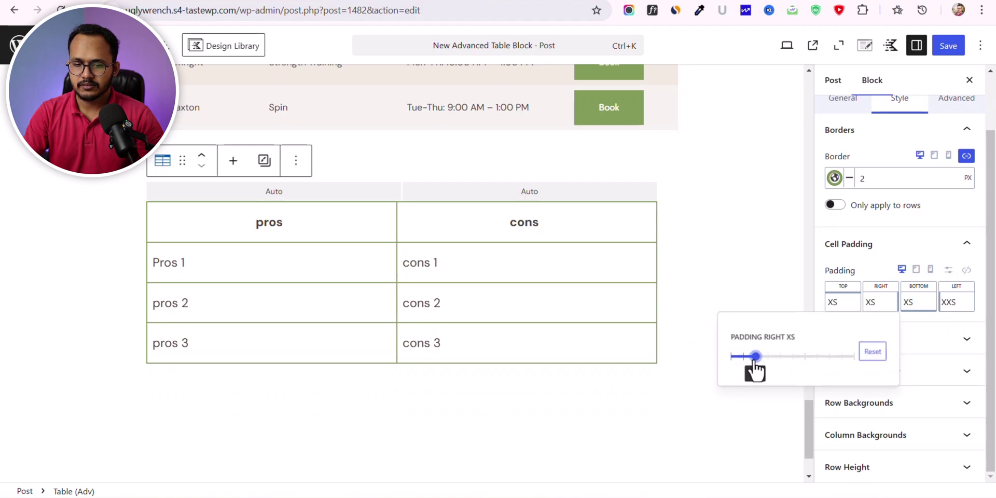
click(933, 317)
click(954, 303)
drag(818, 358, 829, 358)
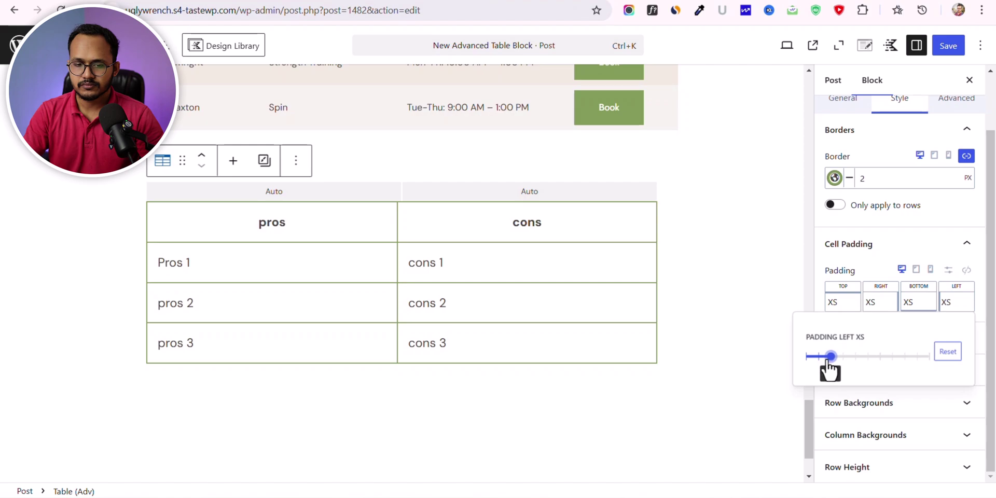
click(908, 246)
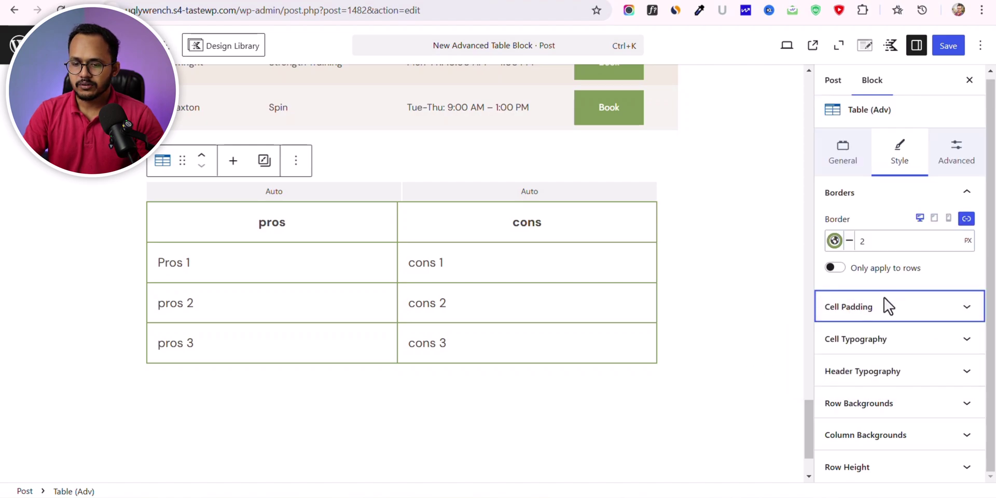
Step: Set the cell text's font size to MD, trying LG and XL before returning to MD
click(878, 341)
scroll(880, 349, down, 2)
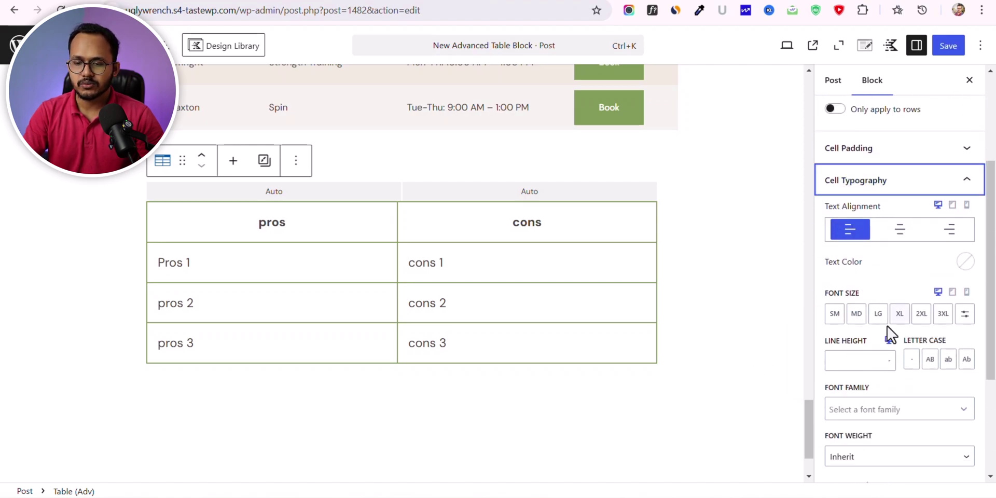
click(857, 317)
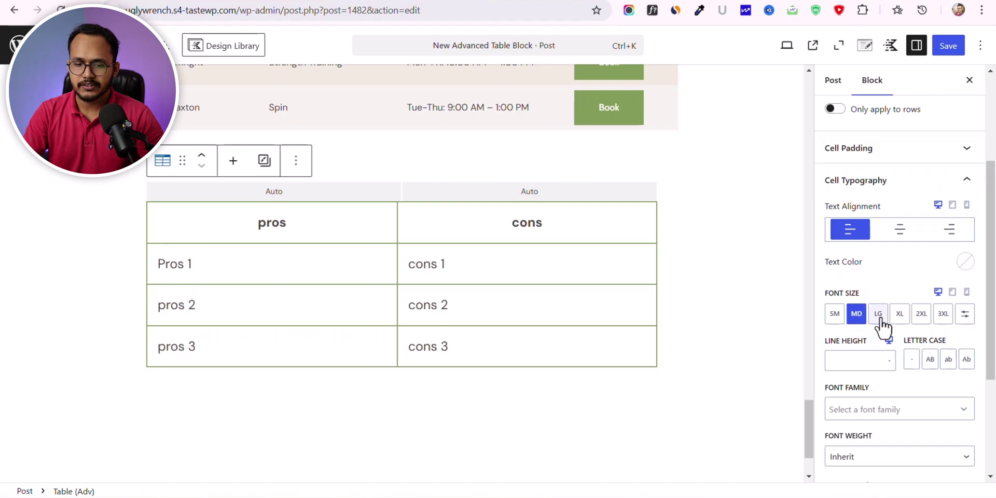
click(879, 316)
click(907, 319)
click(856, 316)
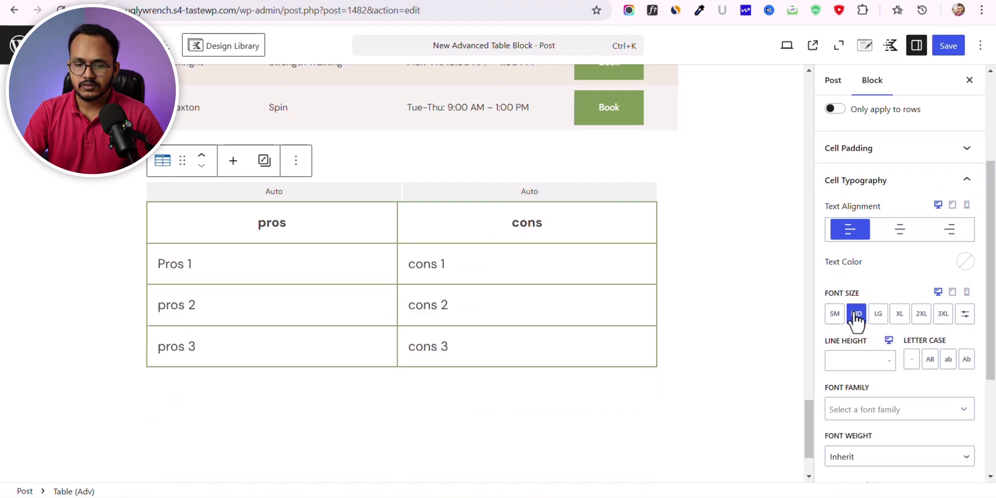
Step: Try the uppercase and lowercase letter case options on the cell text
click(930, 360)
click(948, 359)
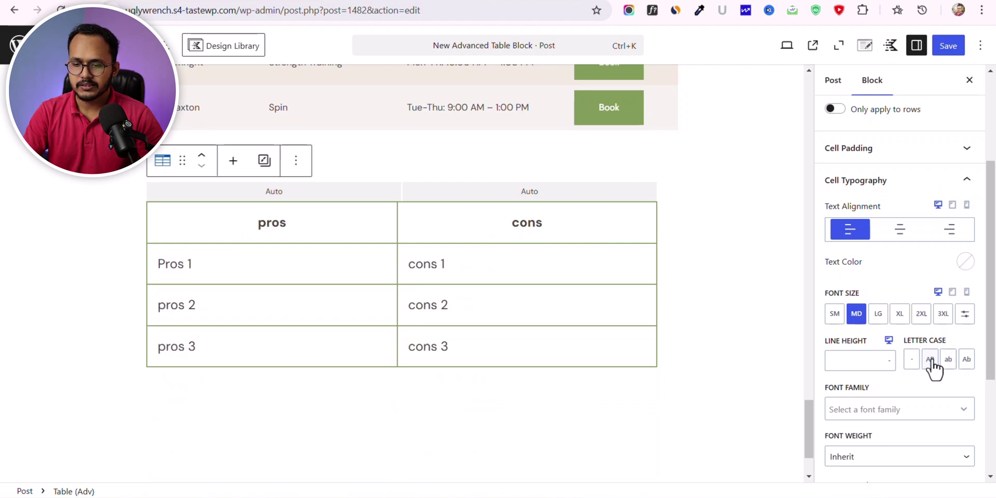
Step: Set the cell text's letter case to capitalize (Ab) and its font family to Inherit Heading Font Family
click(966, 359)
scroll(913, 371, down, 3)
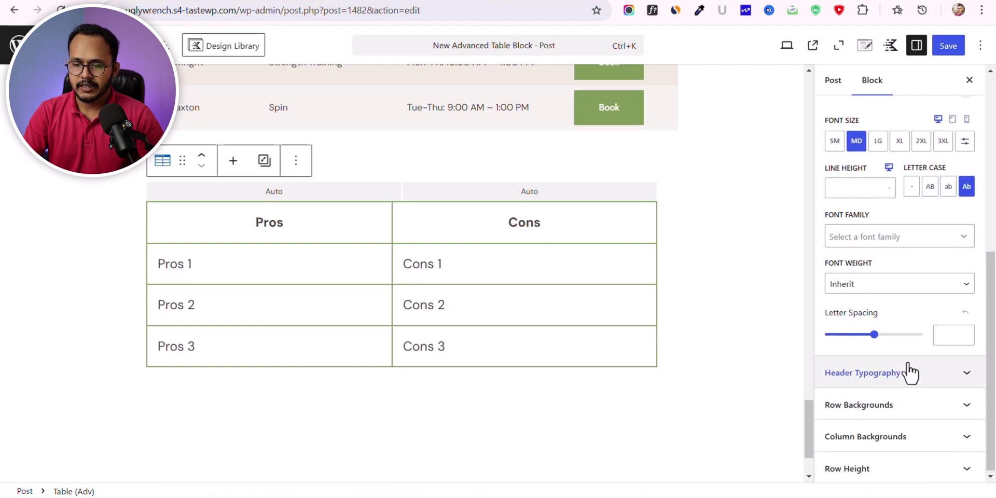
click(885, 243)
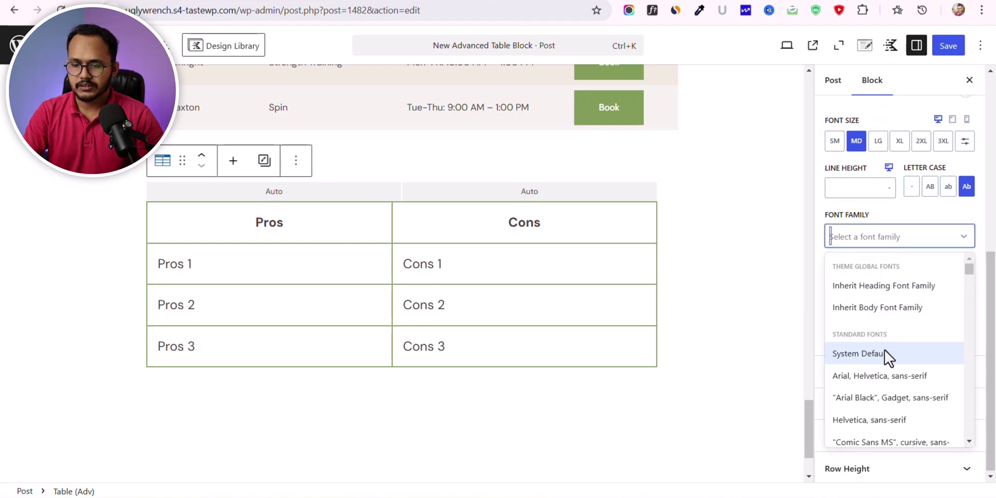
click(904, 286)
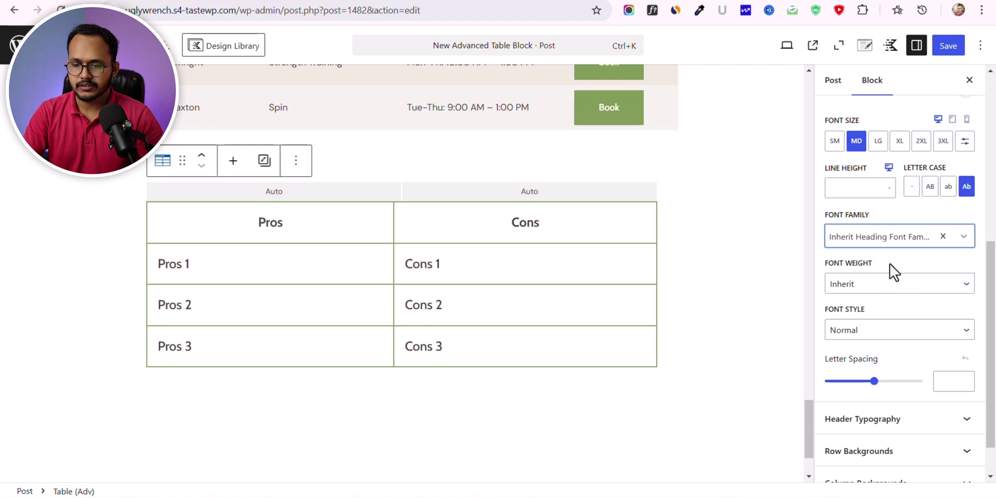
Step: Check the cell text's font style options and try the Extra-Bold 800 and Semi-Bold 600 font weights
scroll(896, 328, down, 1)
click(883, 287)
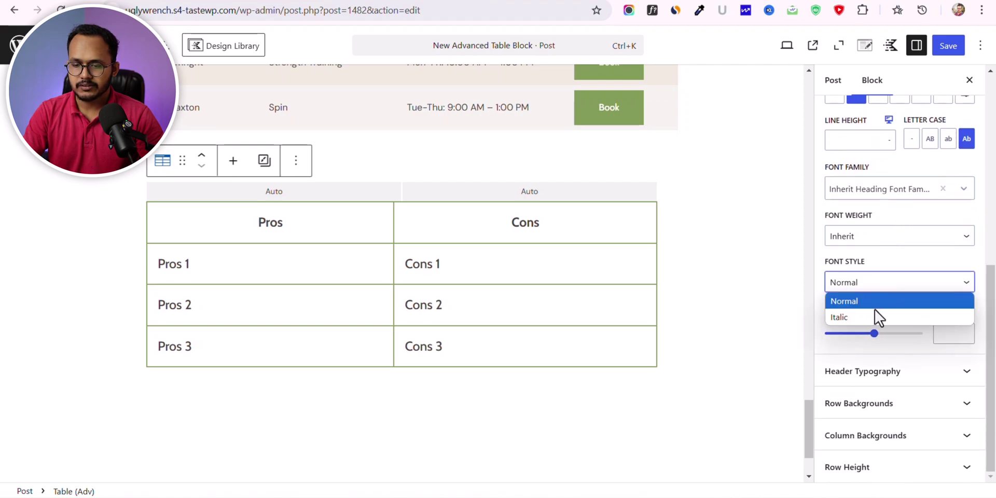
click(886, 240)
click(881, 284)
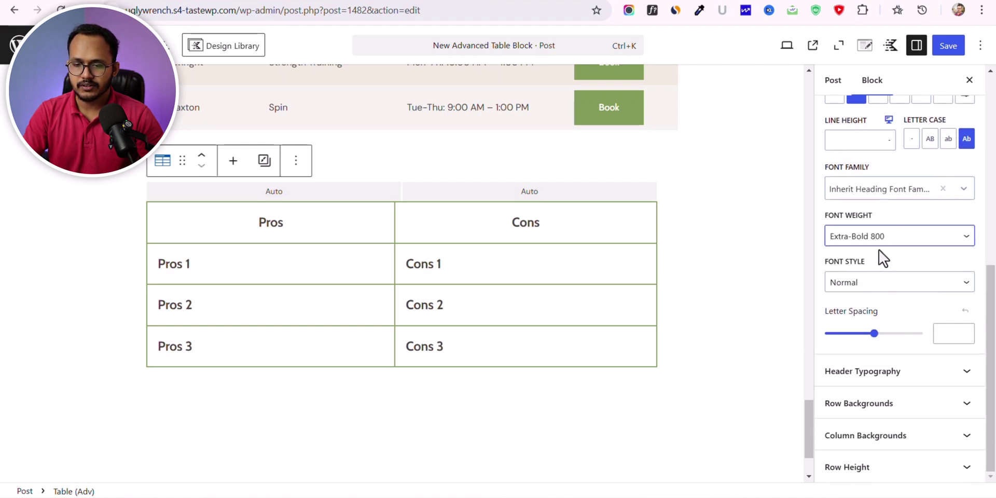
click(881, 239)
click(873, 269)
click(877, 239)
click(873, 241)
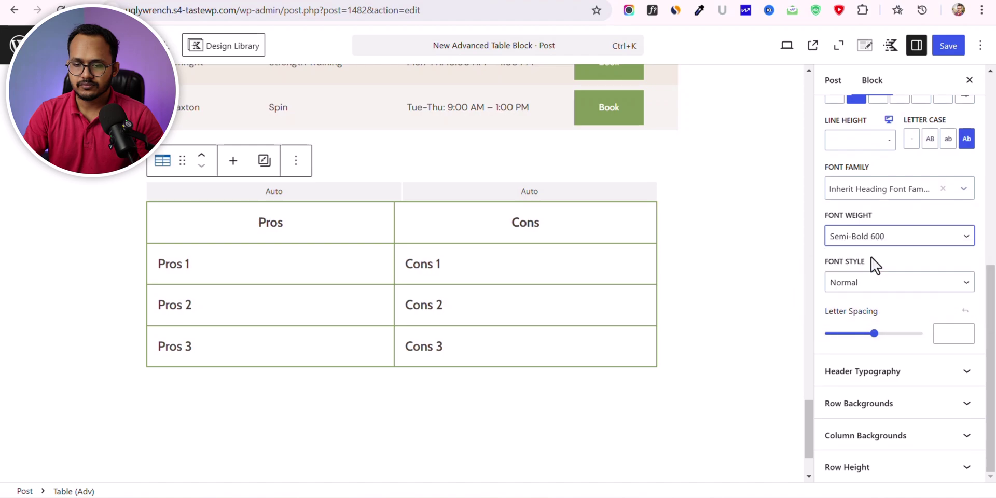
Step: Set the header text's font size to MD after trying XL in the header typography settings
click(873, 372)
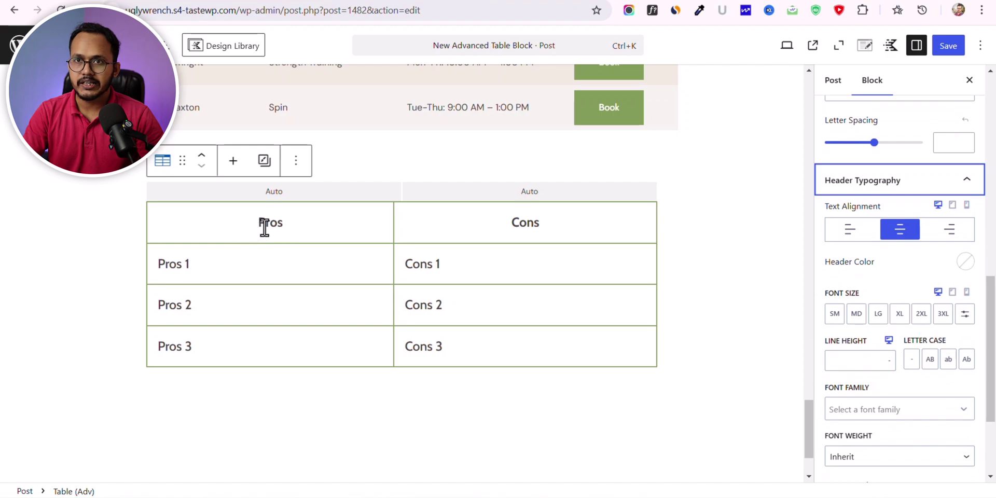
click(857, 318)
click(900, 318)
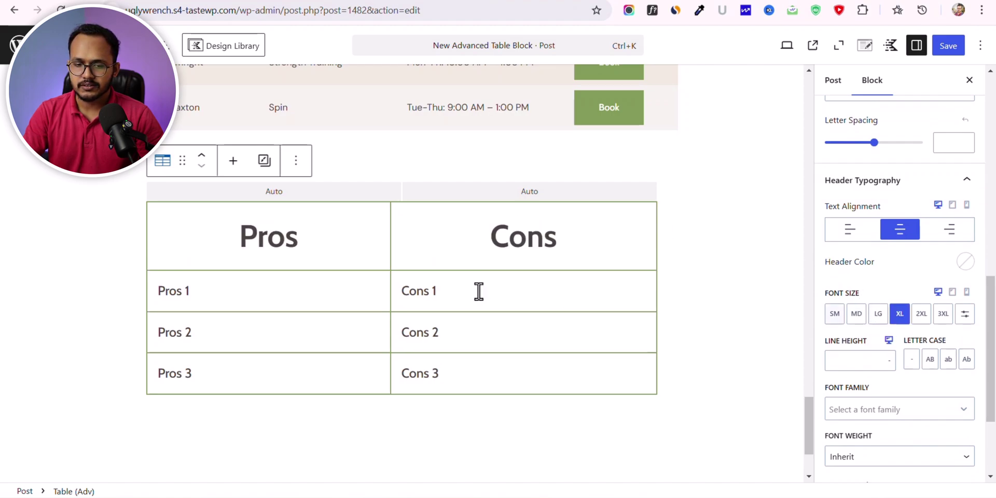
click(857, 316)
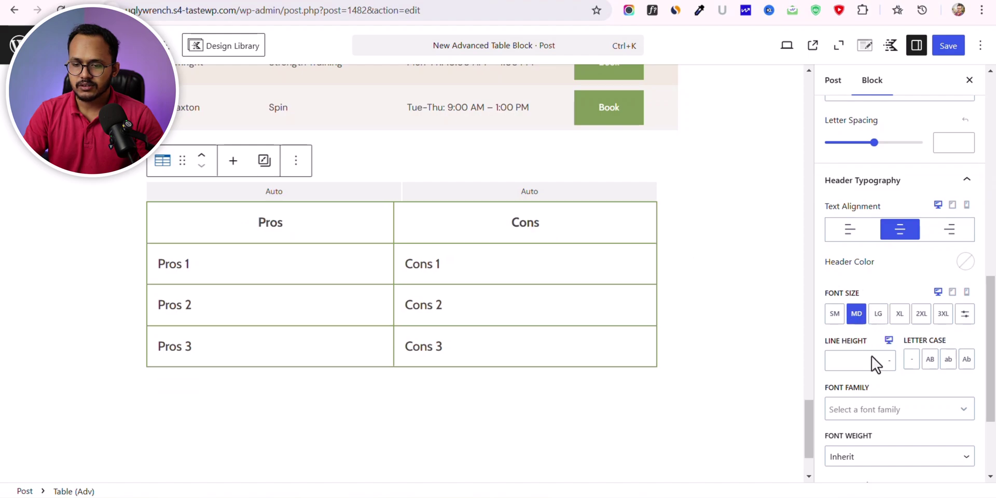
Step: Set the header text's font family to Inherit Heading Font Family and its font weight to Extra-Bold 800
click(871, 408)
click(873, 460)
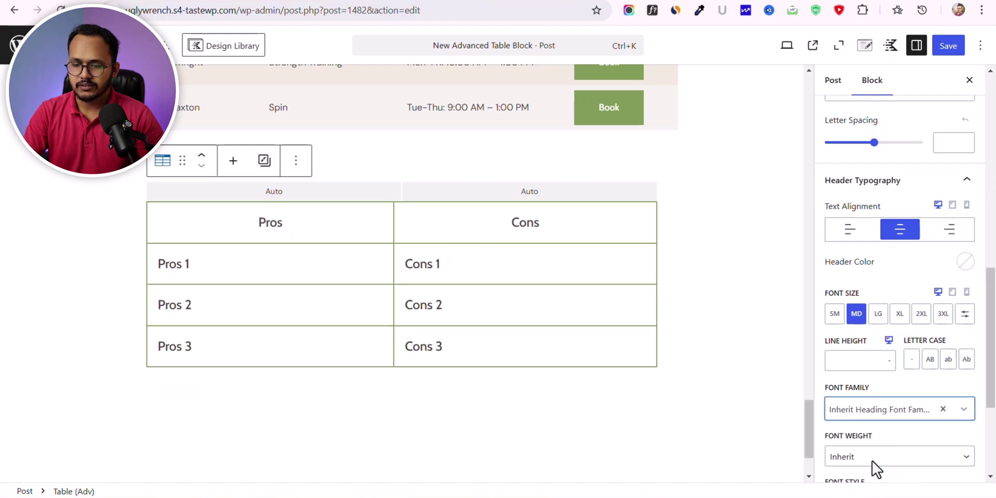
scroll(892, 347, down, 3)
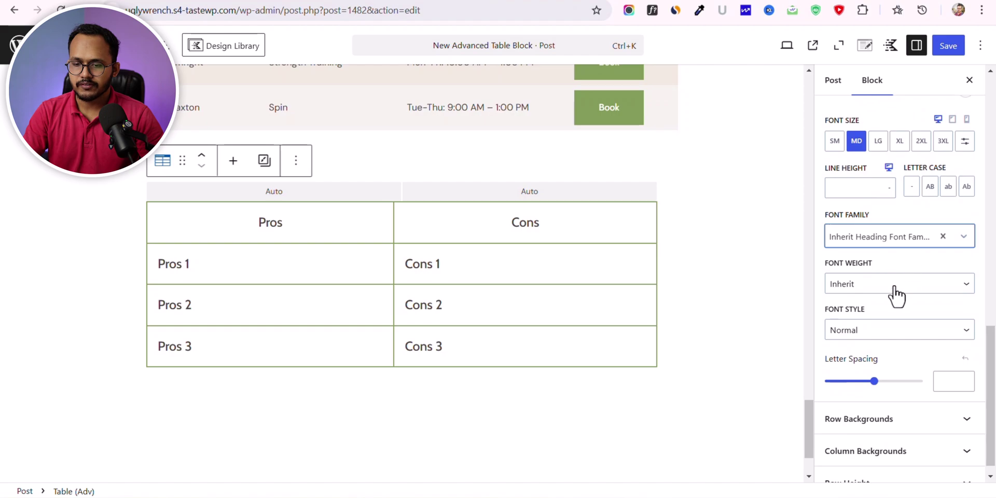
click(891, 287)
click(882, 328)
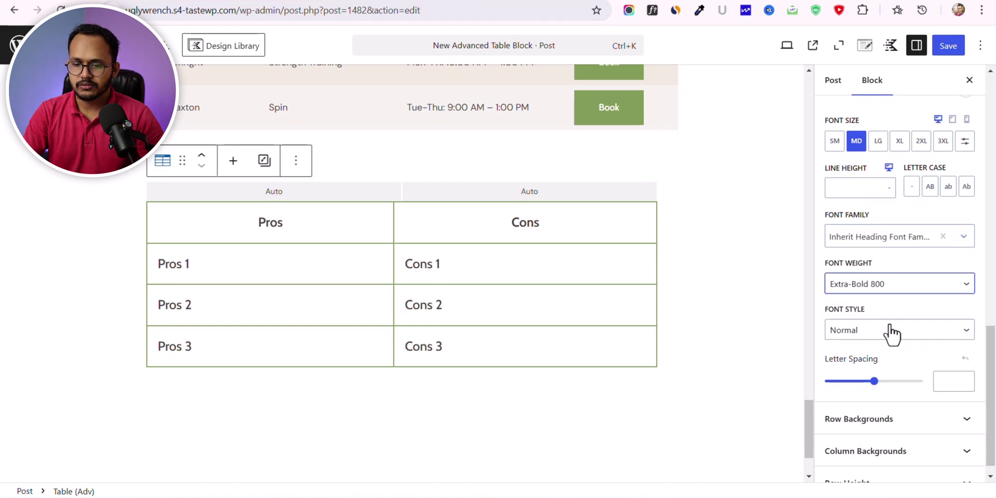
Step: Try the Italic font style on the header text and return it to Normal
click(886, 331)
click(852, 363)
click(870, 337)
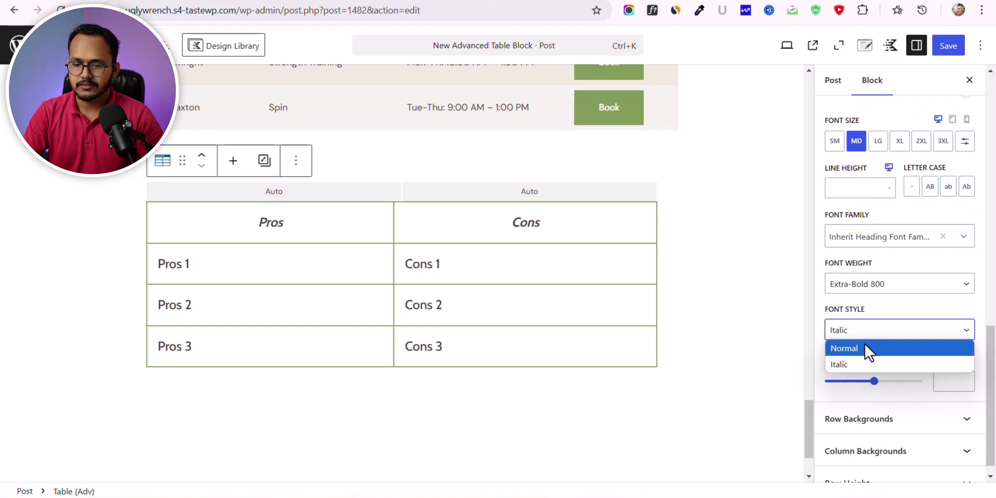
click(864, 350)
Step: Enable Even/Odd Backgrounds for the table rows and set the row background color to the beige palette swatch (EFE9E0)
scroll(882, 381, down, 1)
click(861, 407)
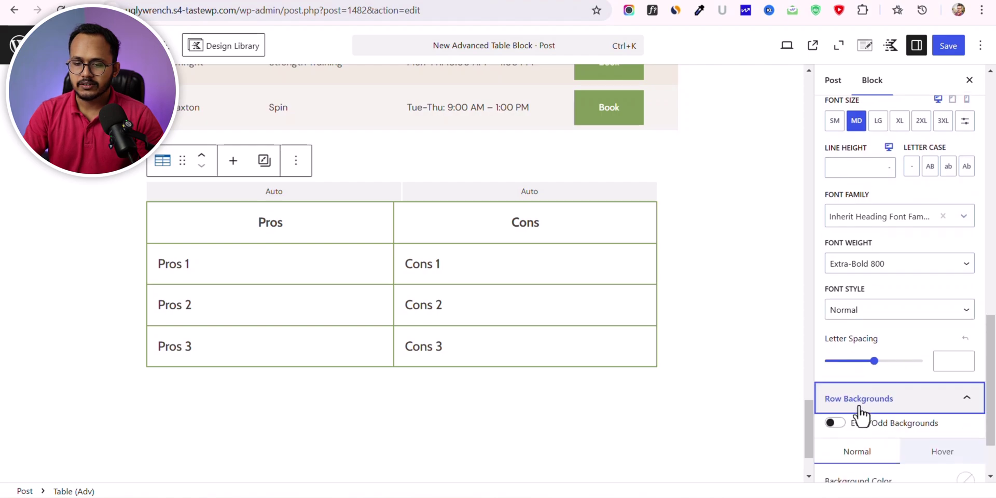
scroll(877, 394, down, 2)
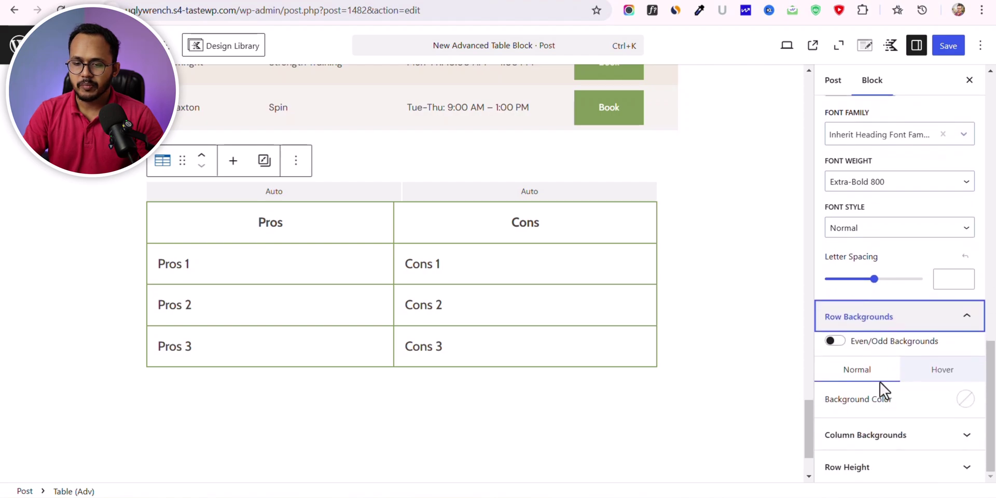
click(836, 344)
scroll(876, 363, down, 1)
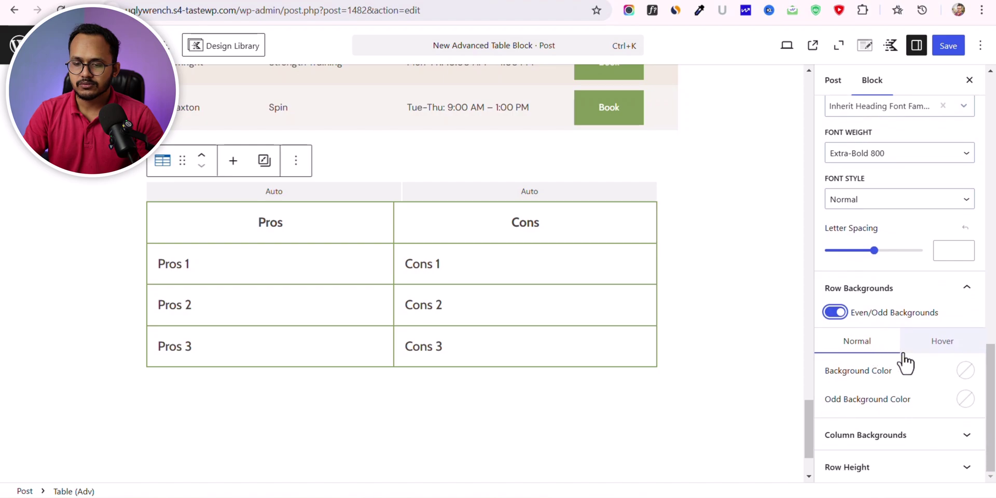
click(965, 370)
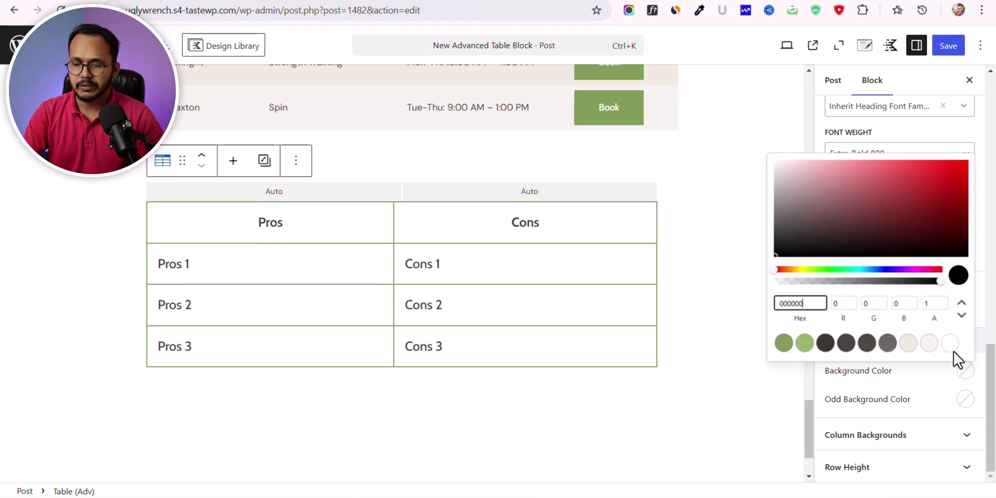
click(909, 343)
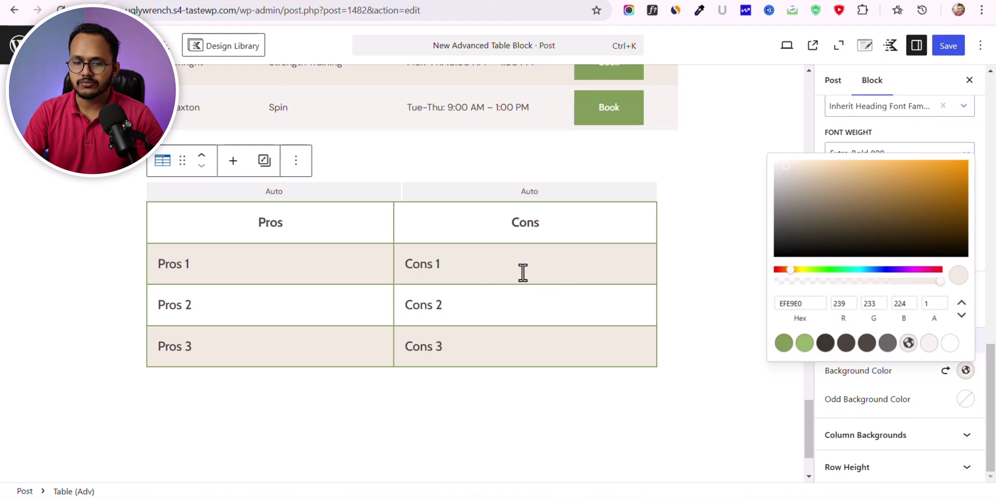
Step: Try the light pink F5CFCF as the odd row background color, and turn Even/Odd Backgrounds off again
click(961, 399)
click(840, 194)
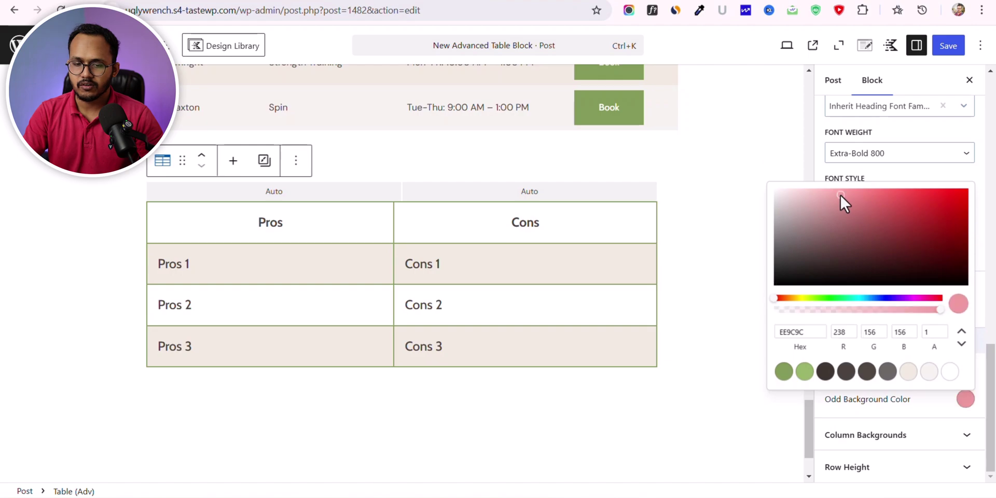
click(803, 190)
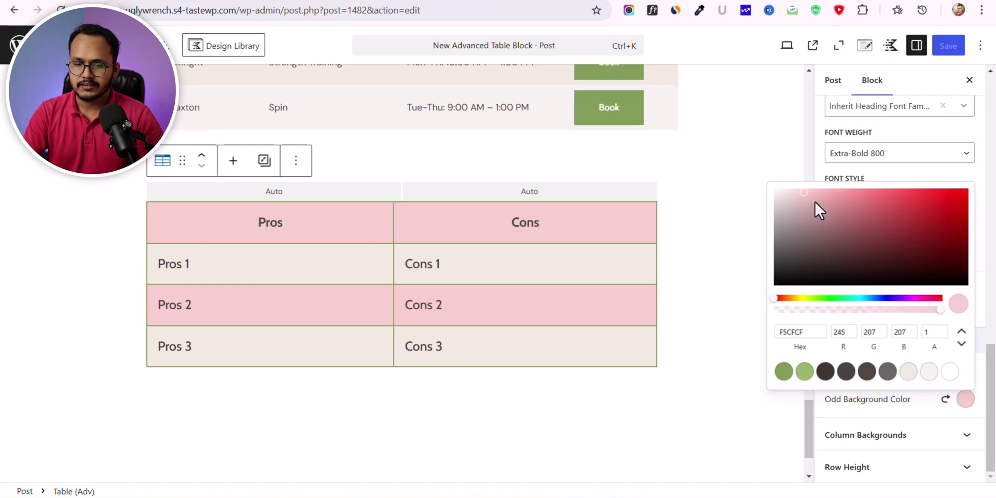
click(913, 416)
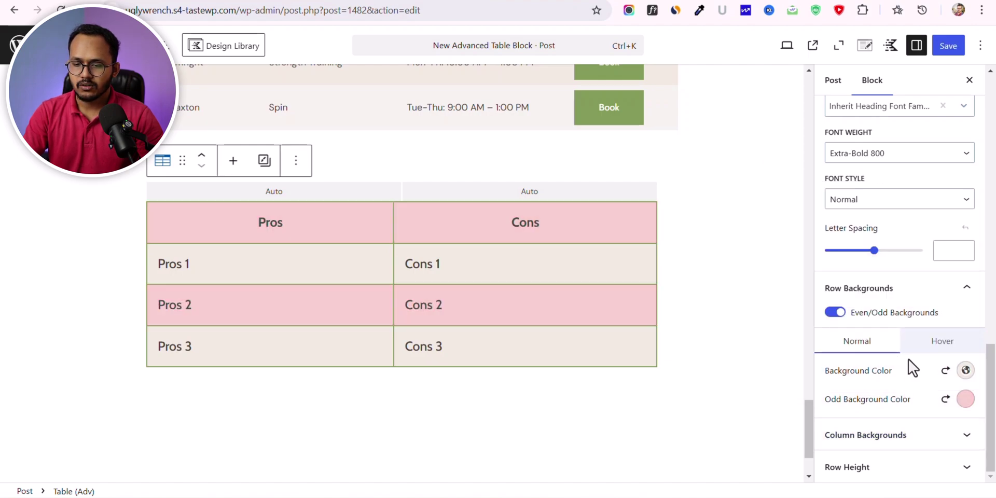
click(836, 313)
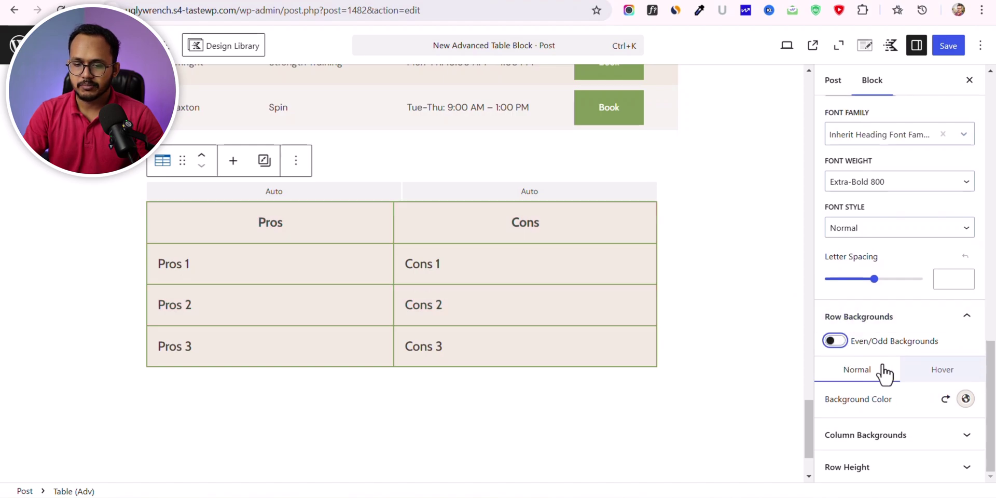
Step: Set the column 1 background color to a light green after trying the darker green palette swatch
click(888, 436)
scroll(888, 439, down, 1)
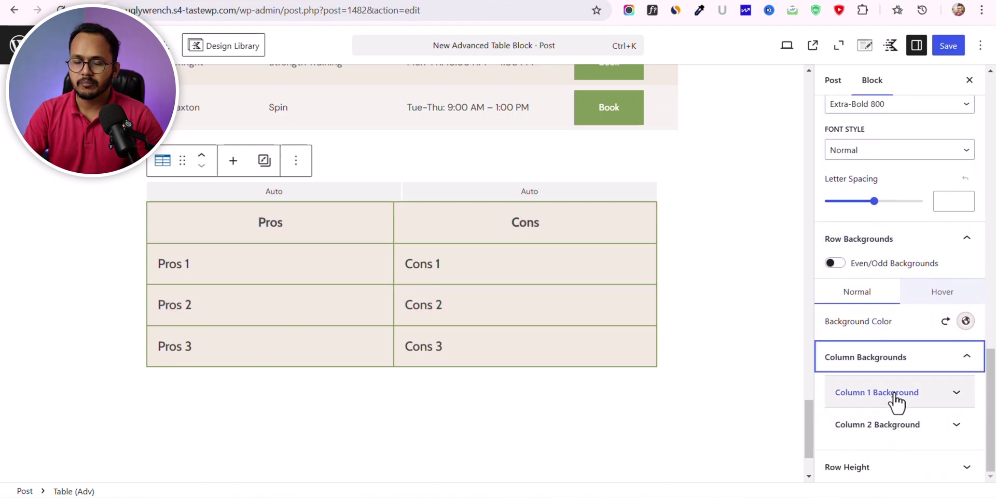
click(895, 399)
scroll(913, 400, down, 1)
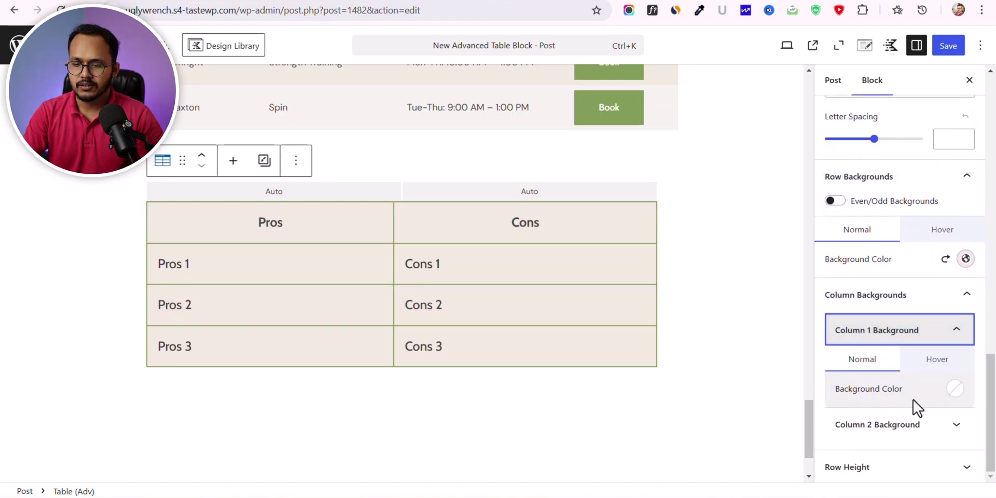
click(954, 394)
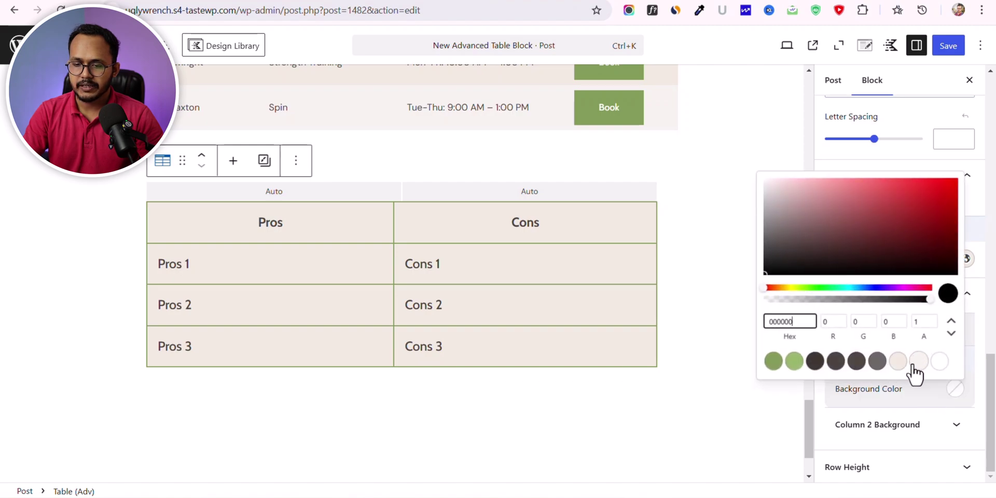
click(774, 362)
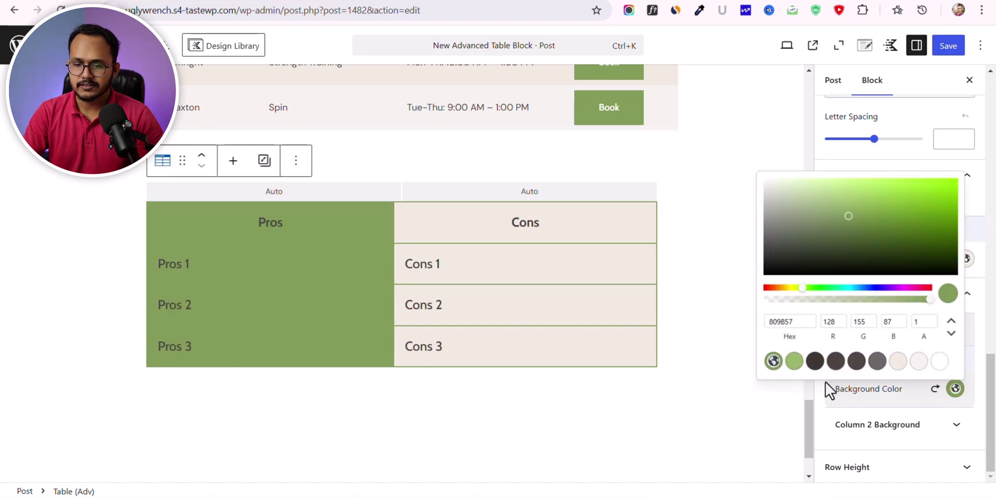
click(833, 182)
Step: Set the column 2 background color to the light red F0ADAD
click(937, 426)
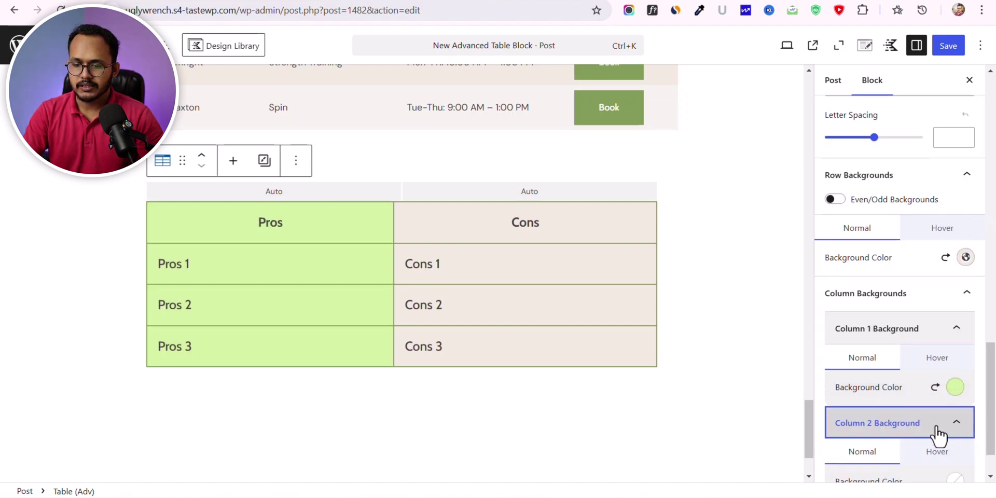
scroll(926, 431, down, 1)
click(952, 421)
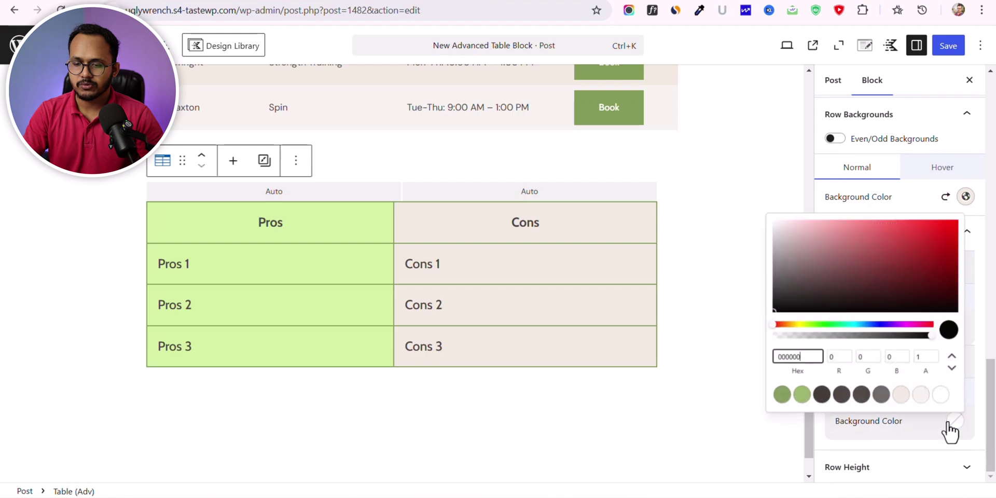
click(817, 215)
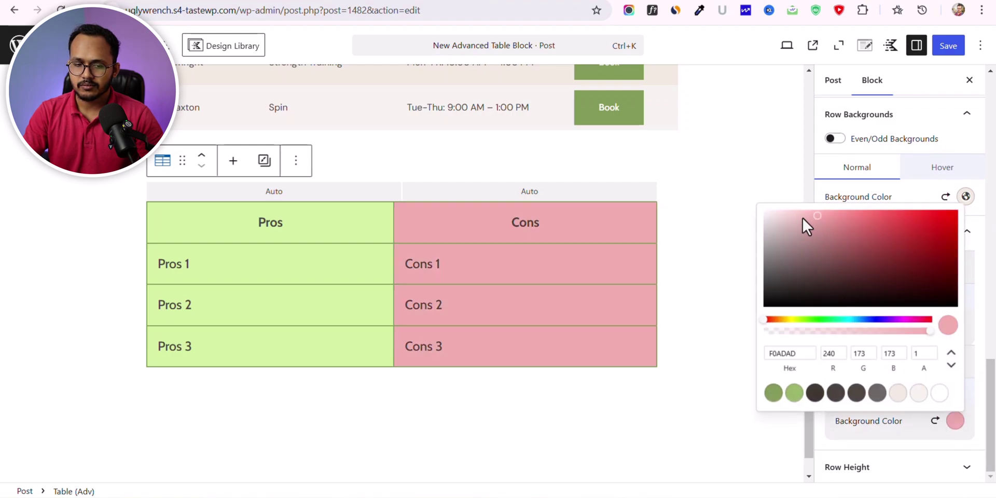
click(897, 447)
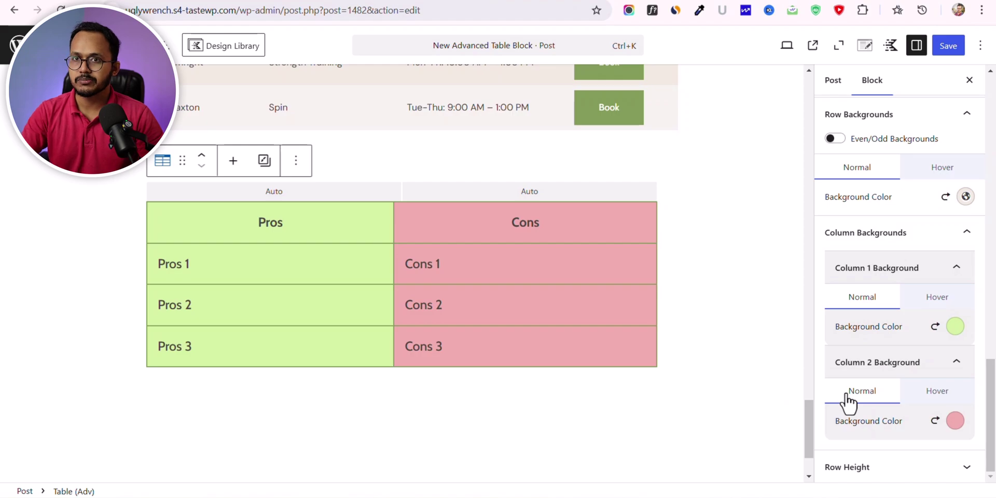
Step: Review the row height settings and set the table block's top margin to 4XL
click(886, 470)
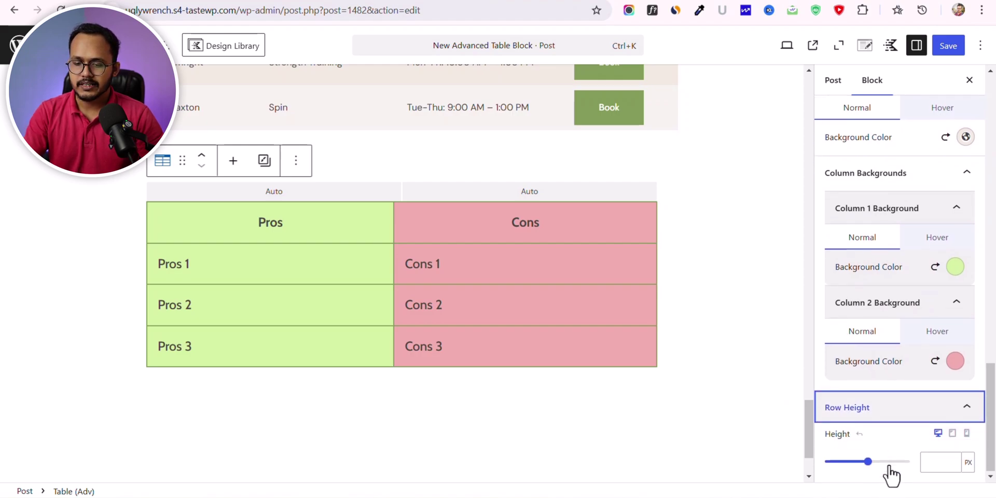
scroll(900, 410, up, 15)
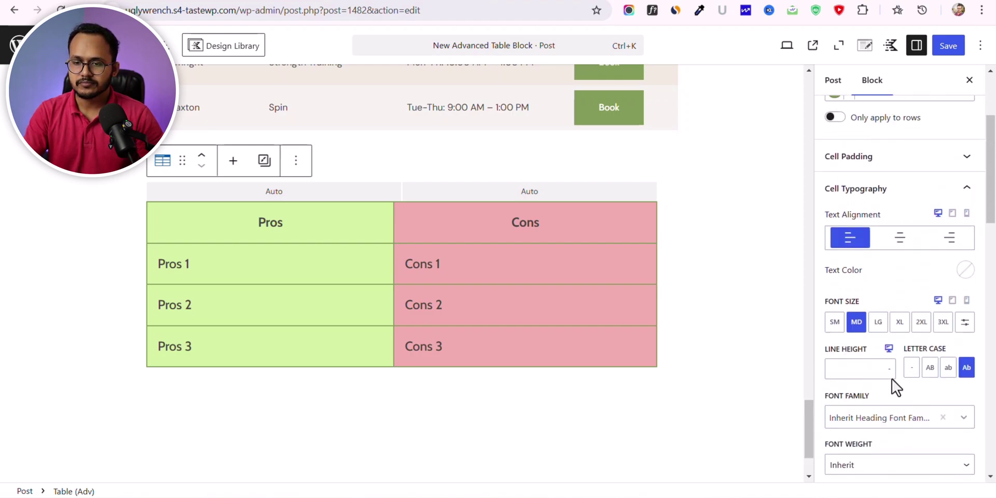
click(951, 172)
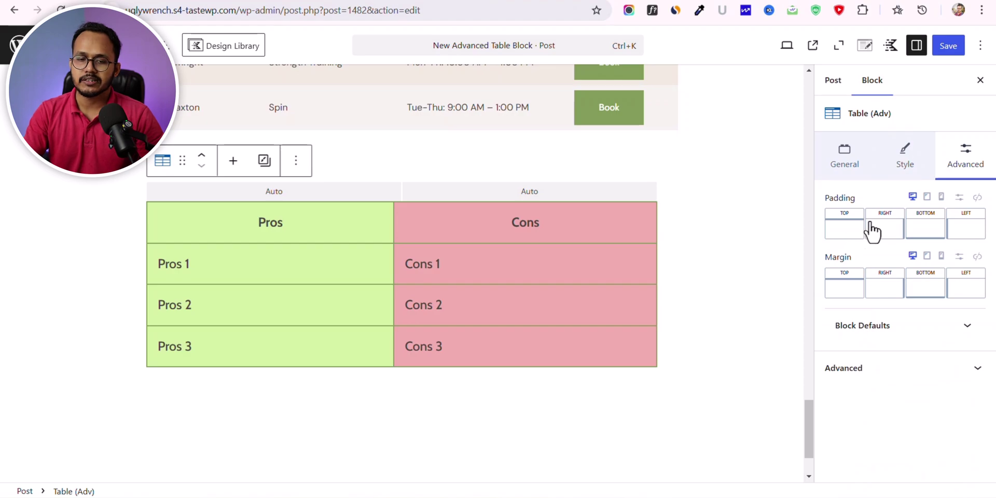
click(844, 293)
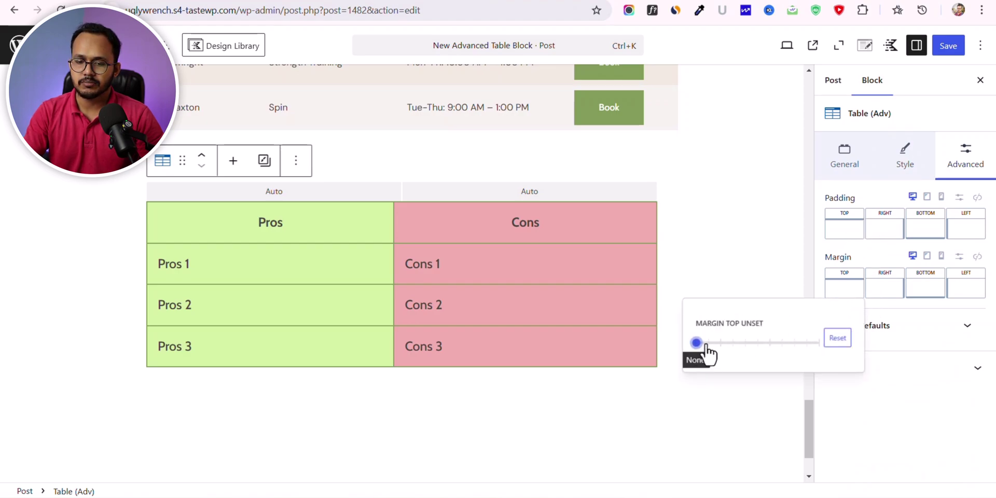
drag(707, 349, 801, 355)
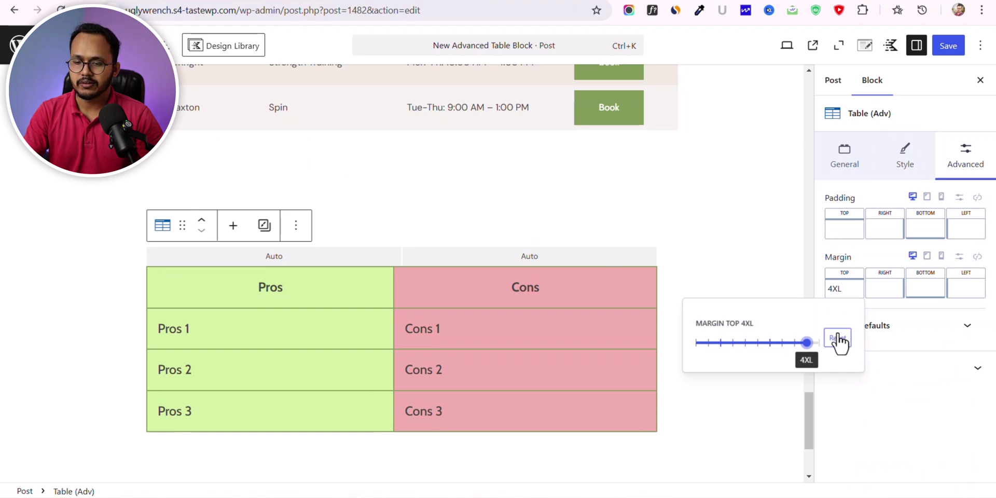
Step: Reset the table block's top margin
click(820, 343)
click(837, 338)
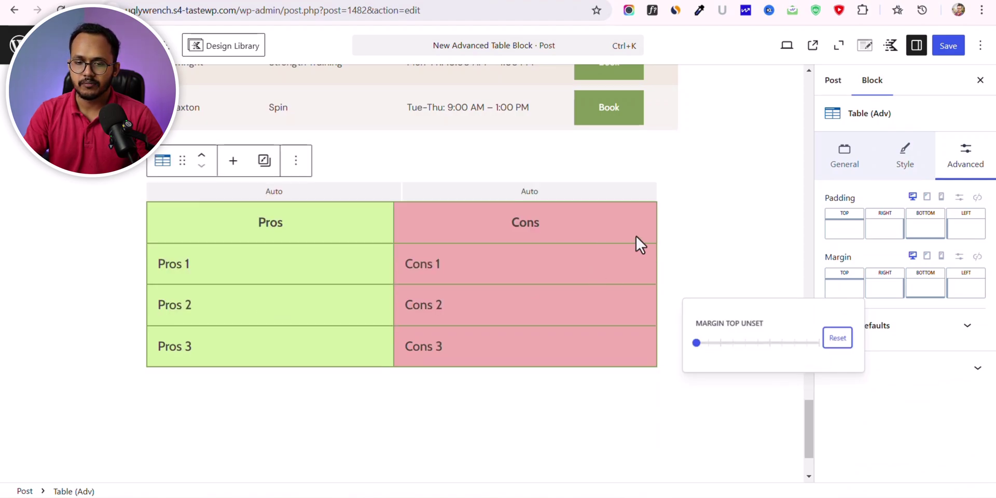
Step: Try the dark 4F4743 and the beige EFE9E0 palette colors as the background of the Pros/Cons header row
click(305, 222)
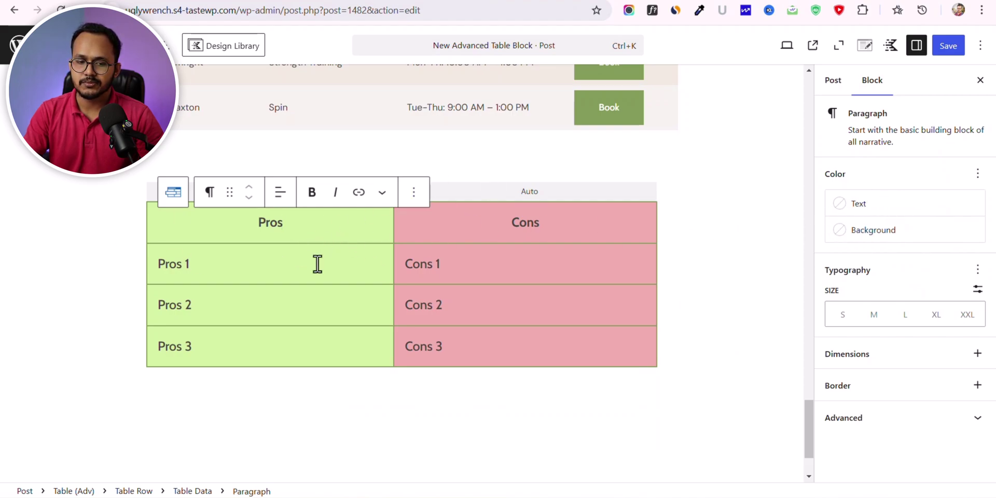
click(192, 491)
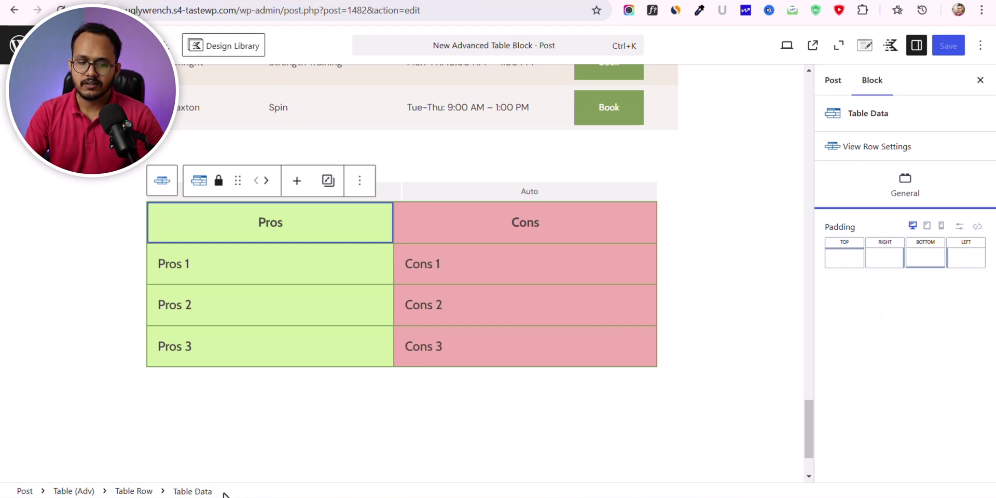
click(130, 491)
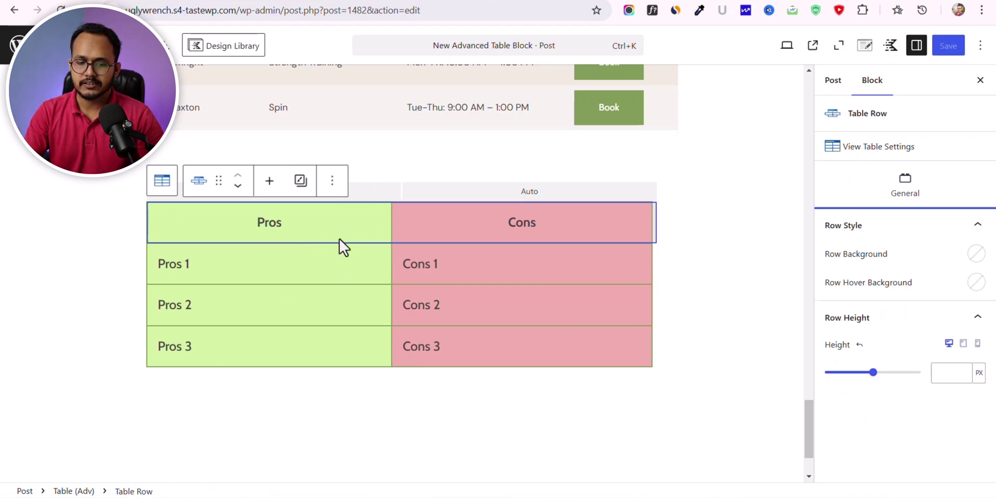
click(976, 254)
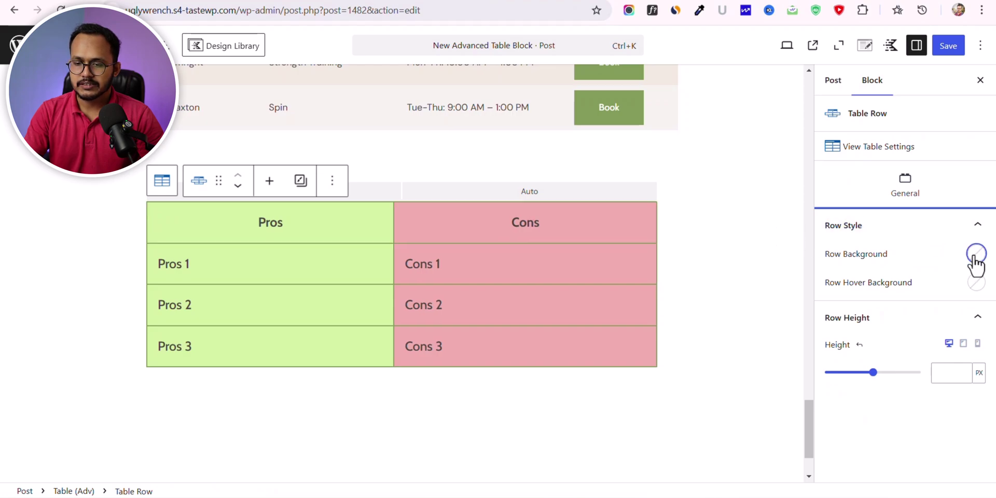
click(878, 227)
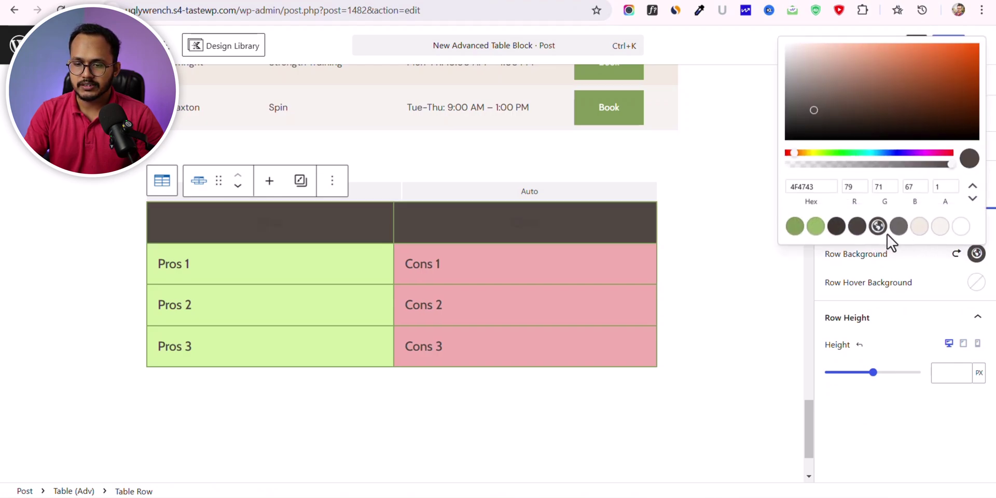
click(919, 226)
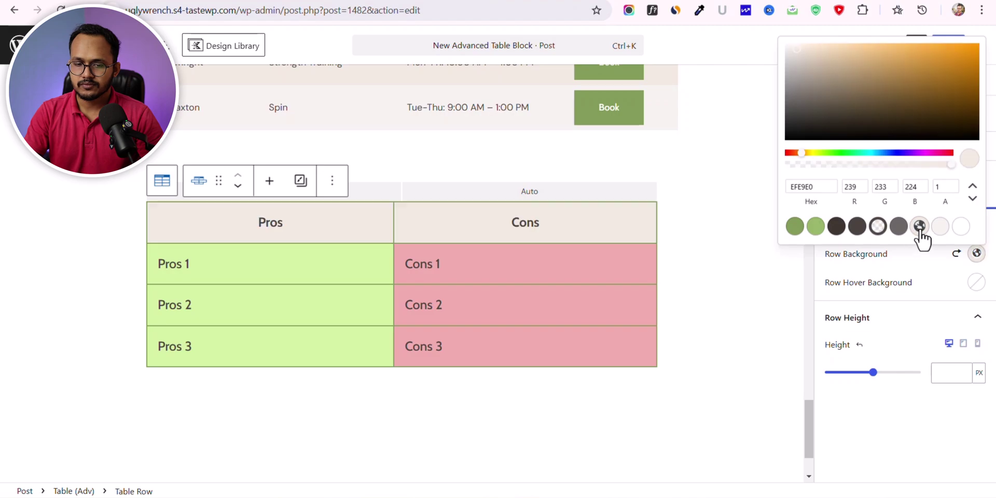
Step: Try several palette colors, ending on white FFFFFF, as the background of the Pros 1 row
click(223, 269)
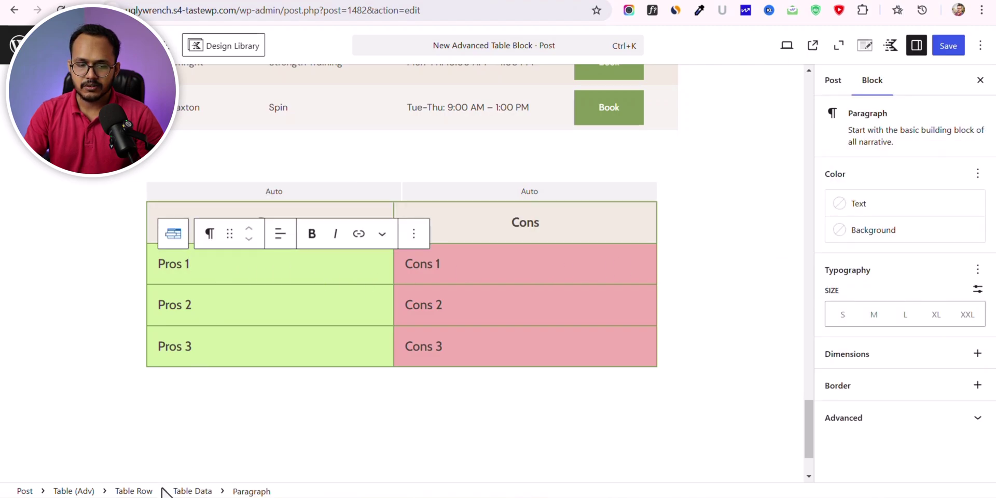
click(136, 491)
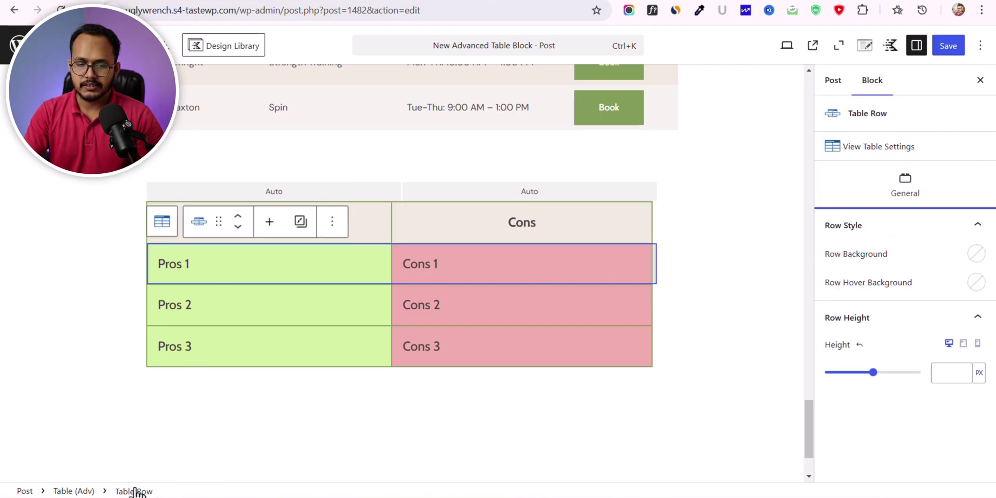
click(976, 253)
click(877, 226)
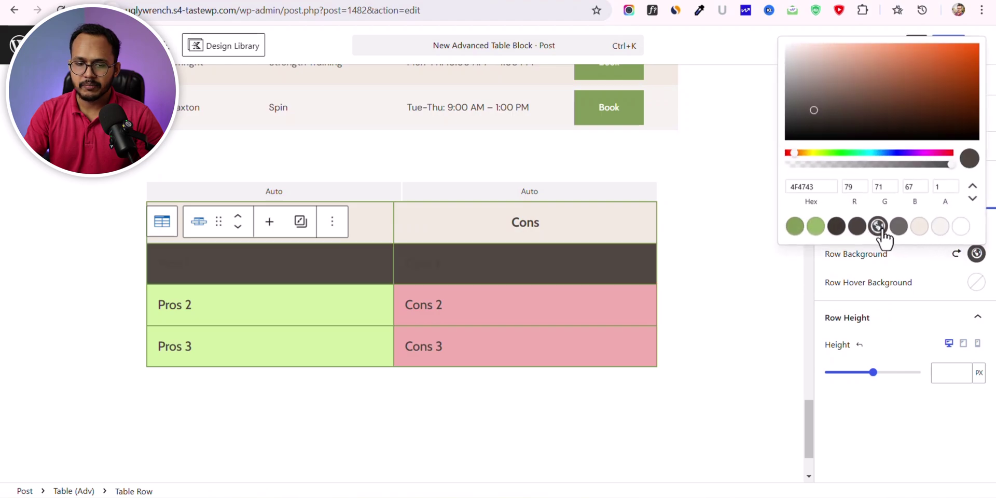
click(899, 226)
click(919, 226)
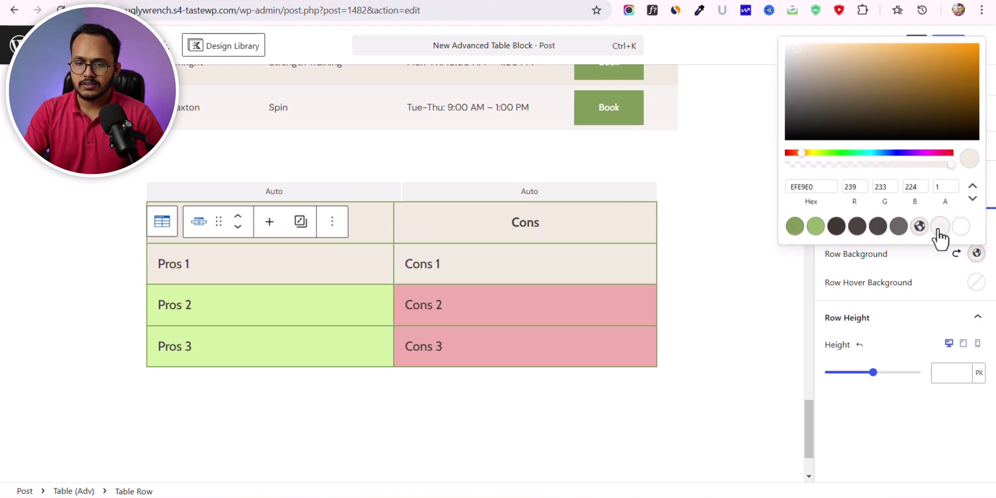
click(960, 226)
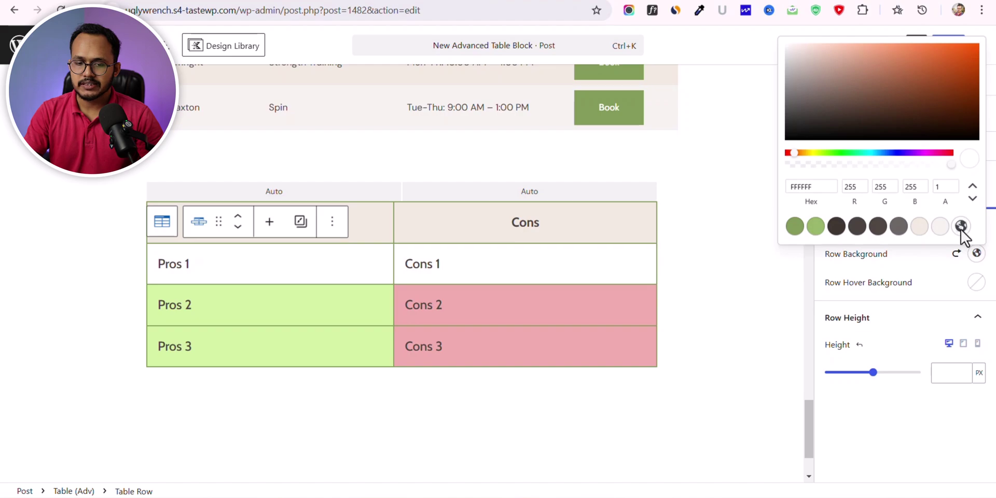
Step: Try the red E79191 and other custom shades as the background of the Pros 2 row
click(214, 325)
click(129, 491)
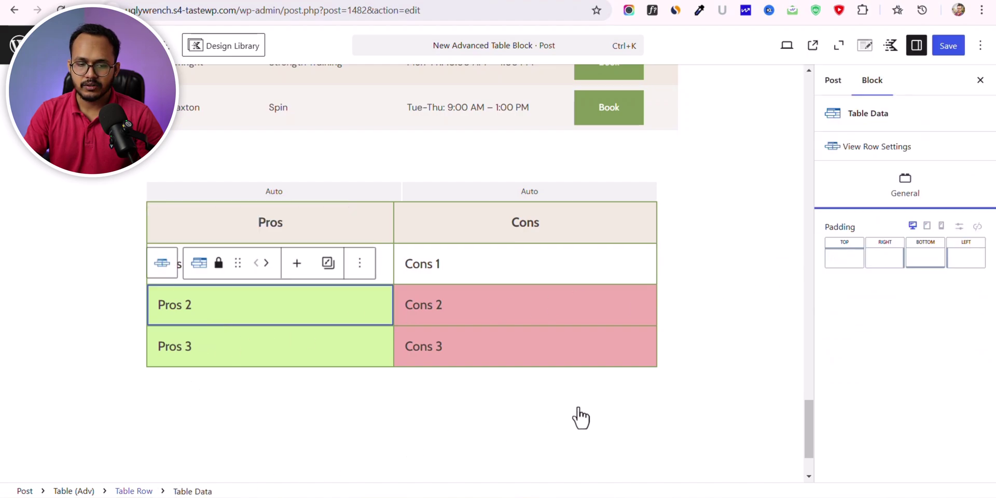
click(977, 258)
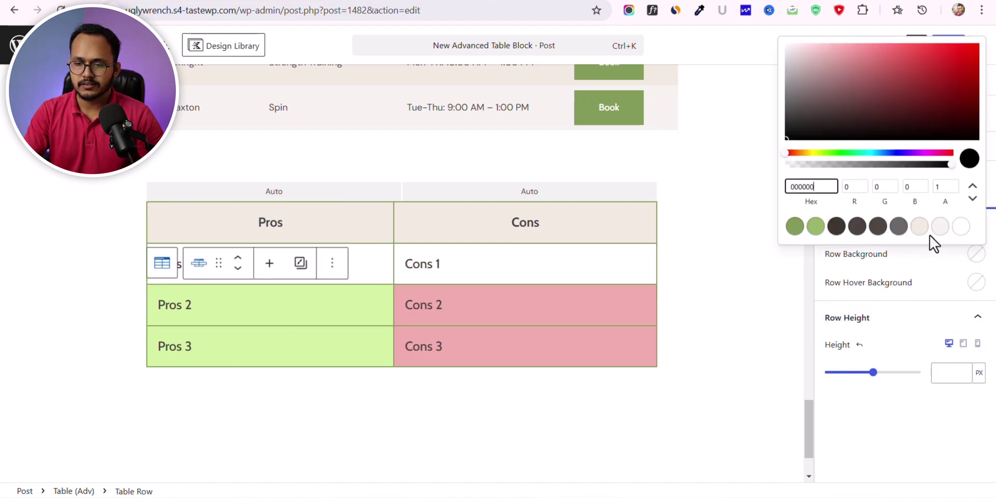
click(857, 51)
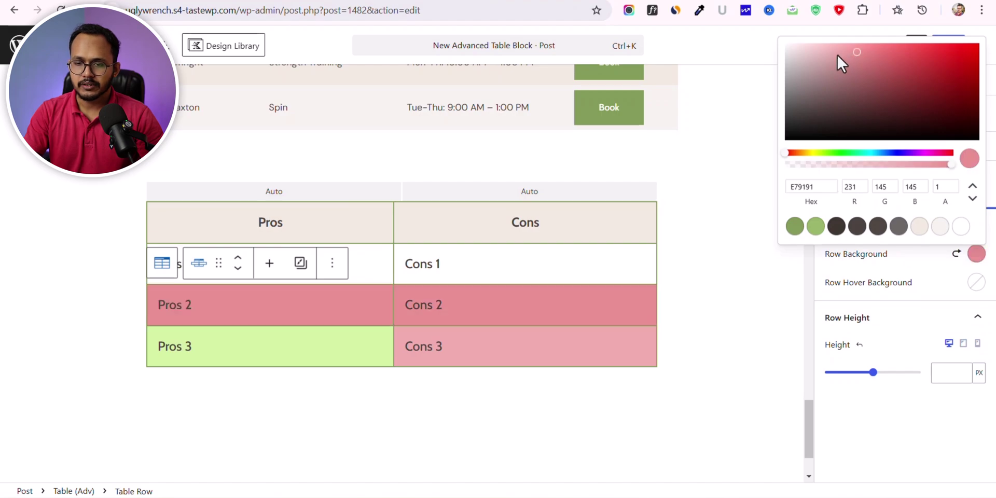
click(831, 52)
click(882, 153)
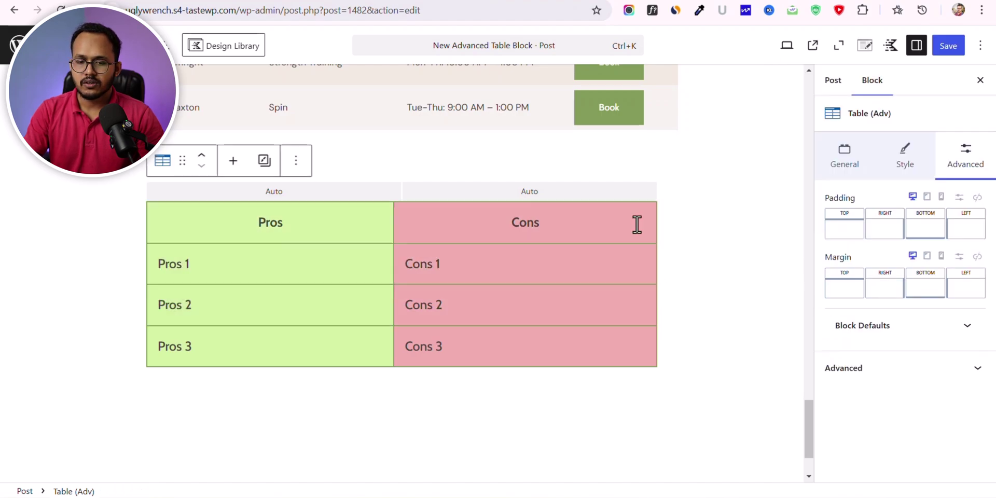
Step: Add a row at the bottom of the table and fill its cells with Pros 4 and Cons 4
click(633, 223)
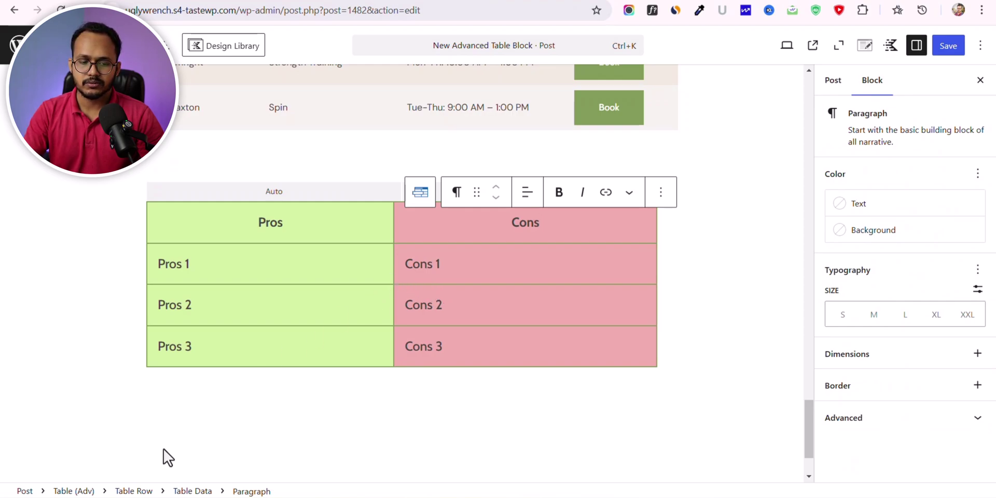
click(130, 491)
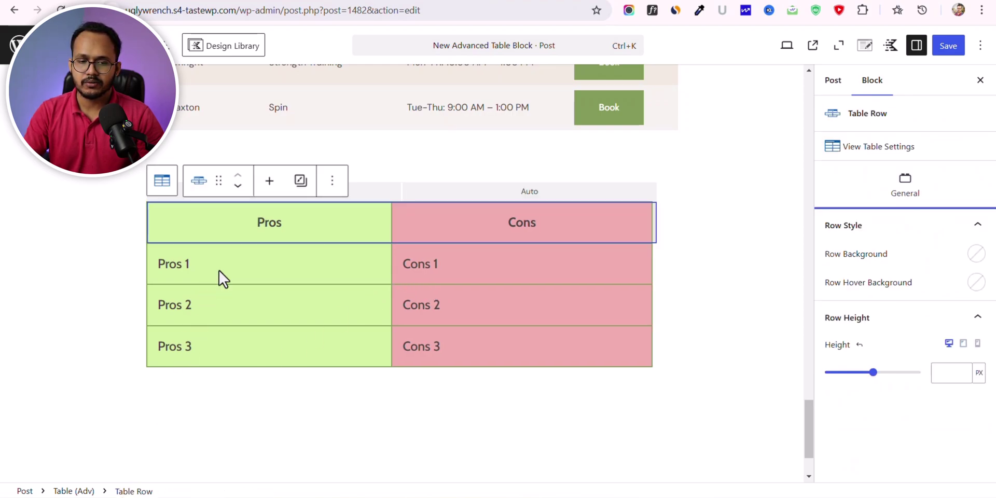
click(270, 182)
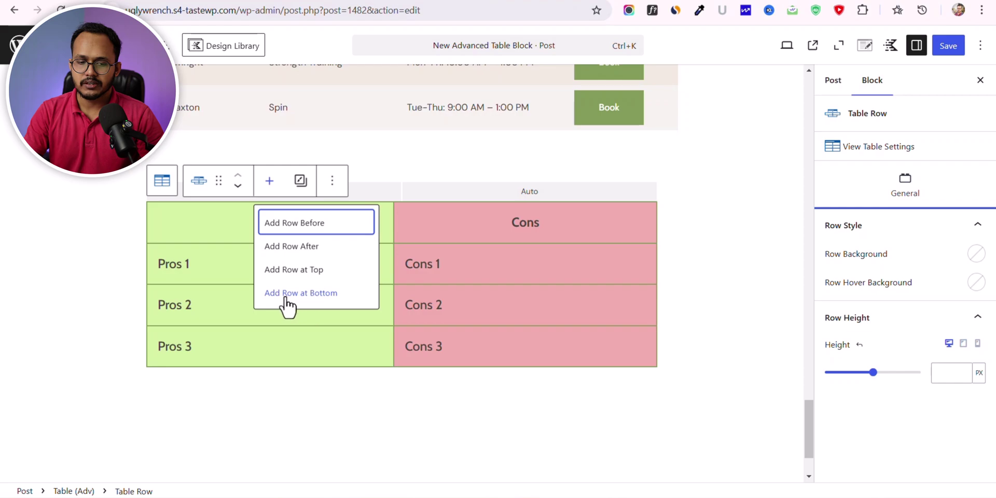
click(307, 295)
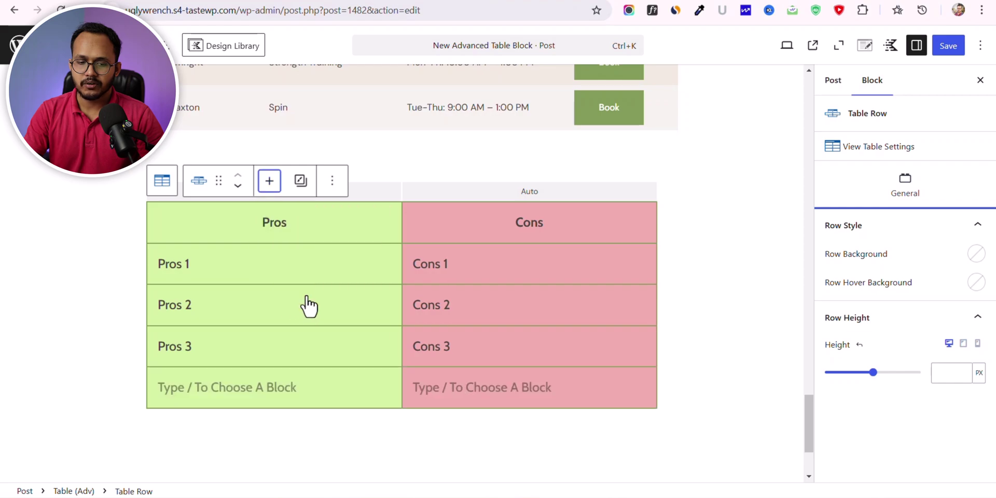
click(263, 393)
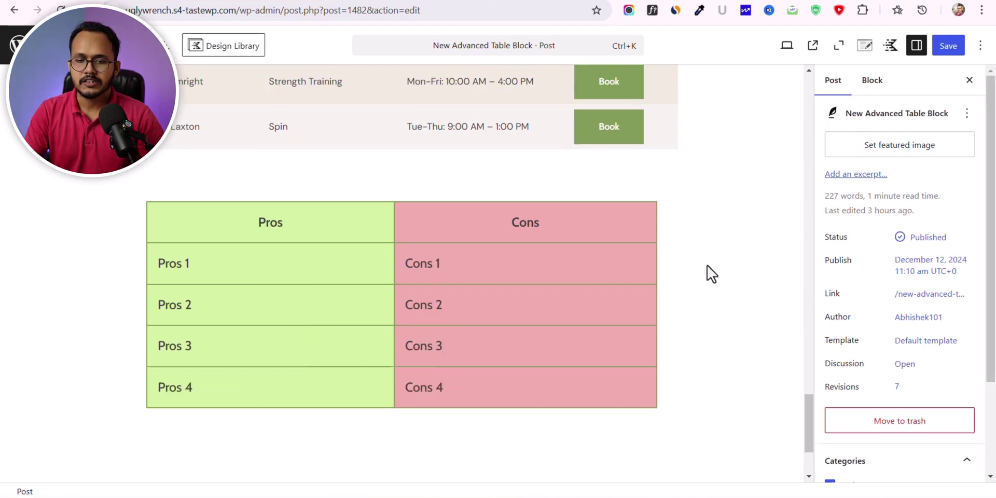
Step: Search the Design Library for "table" and insert the Table 3 pros and cons pattern below the existing table
scroll(708, 267, up, 5)
scroll(708, 267, down, 9)
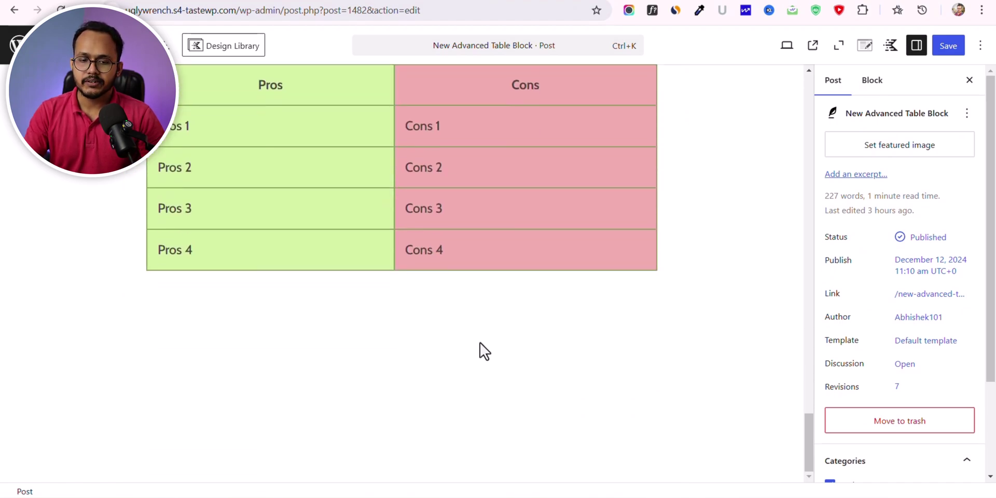
click(457, 331)
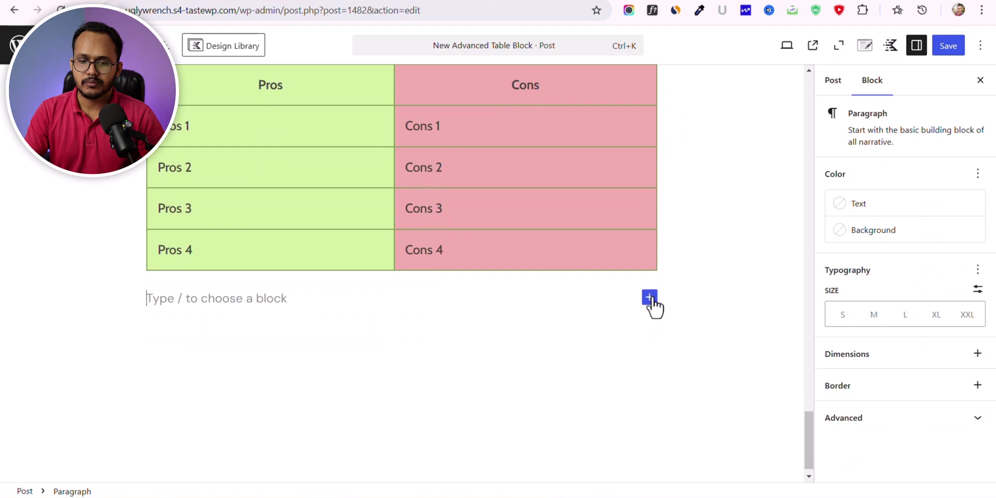
click(228, 48)
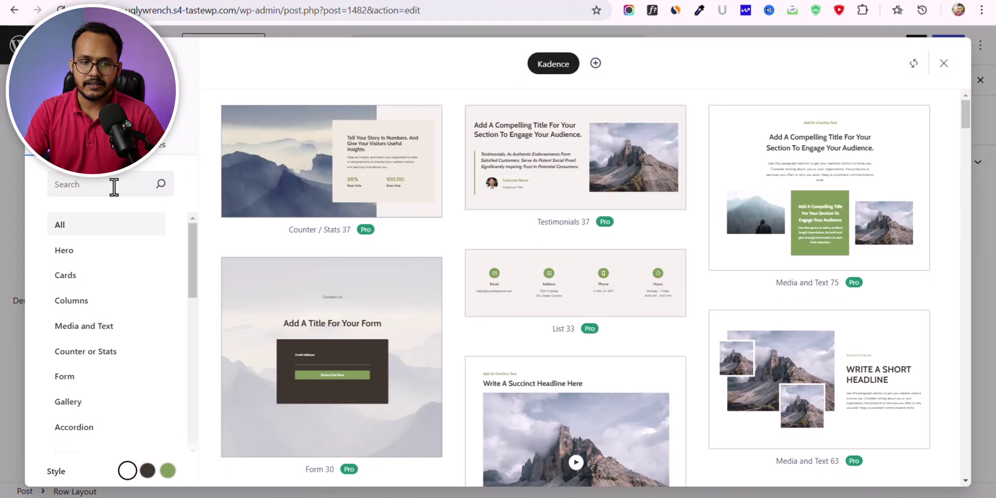
click(113, 185)
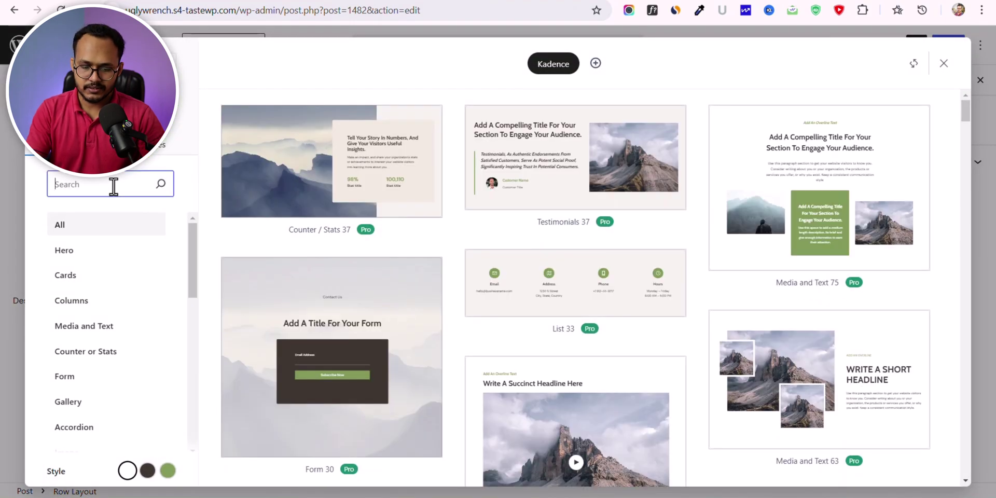
text(table)
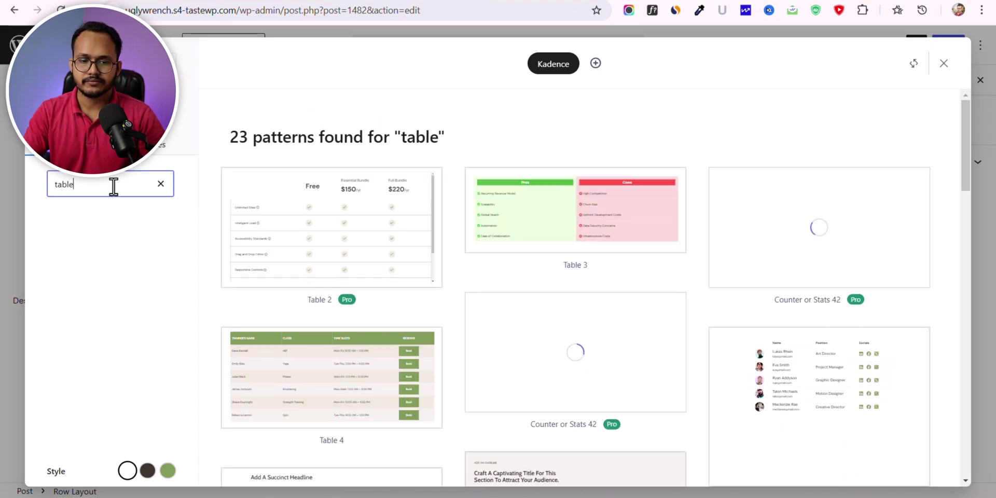
scroll(355, 223, down, 2)
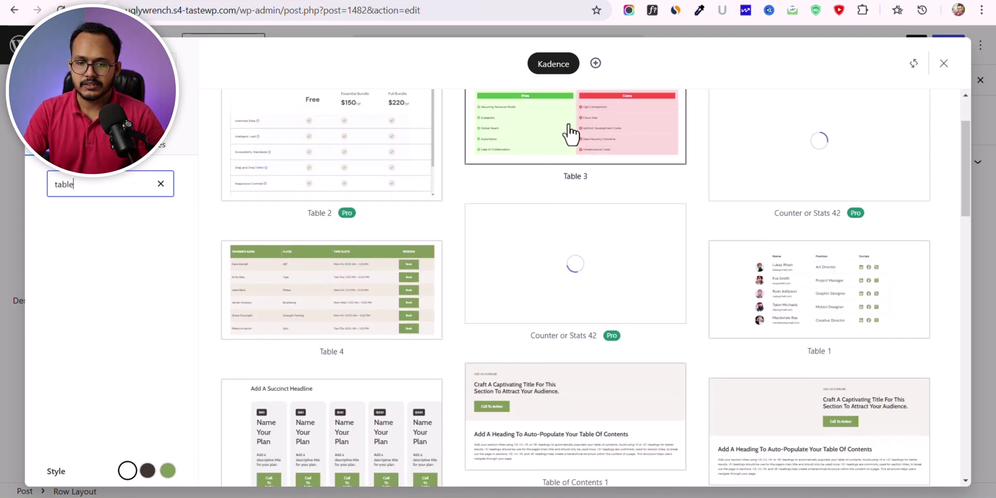
scroll(607, 186, up, 2)
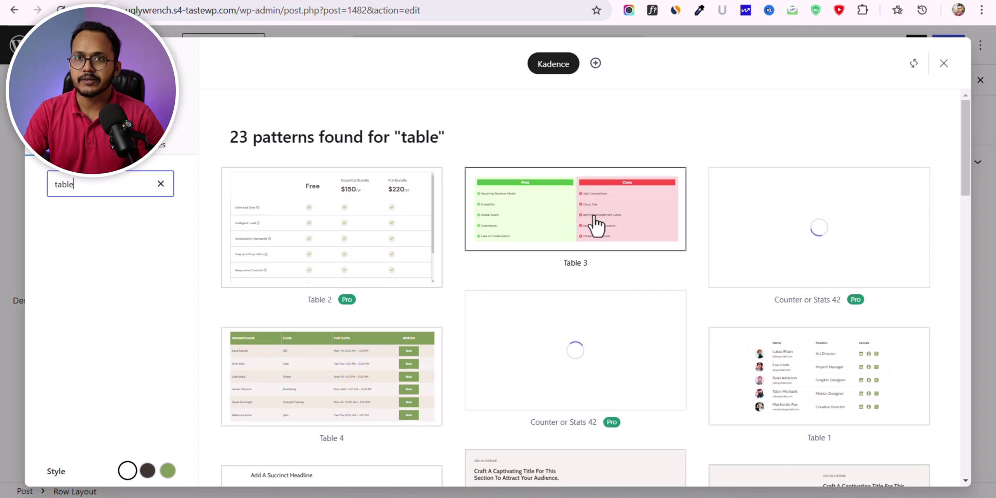
click(602, 230)
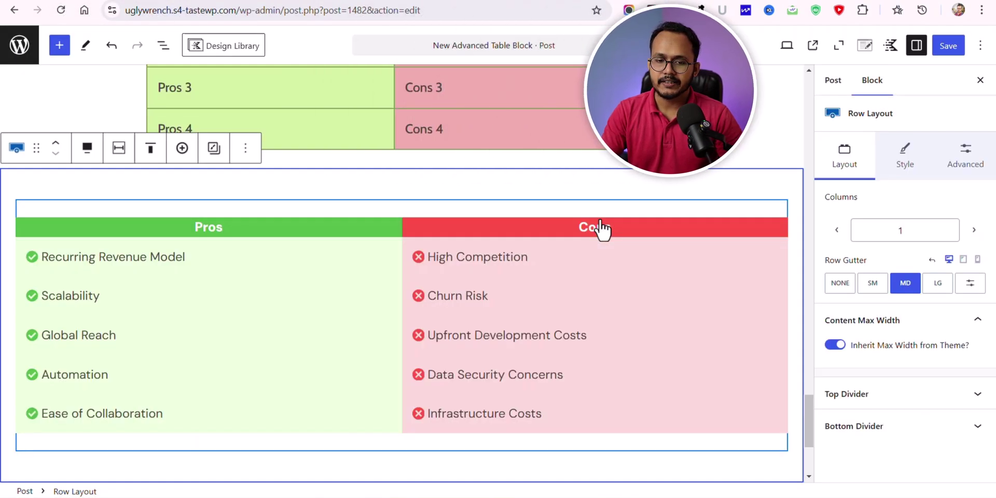
Step: Turn off the theme content inner width for the pattern's Row Layout and set its custom content max width to 900 px
scroll(554, 298, down, 3)
scroll(569, 289, up, 4)
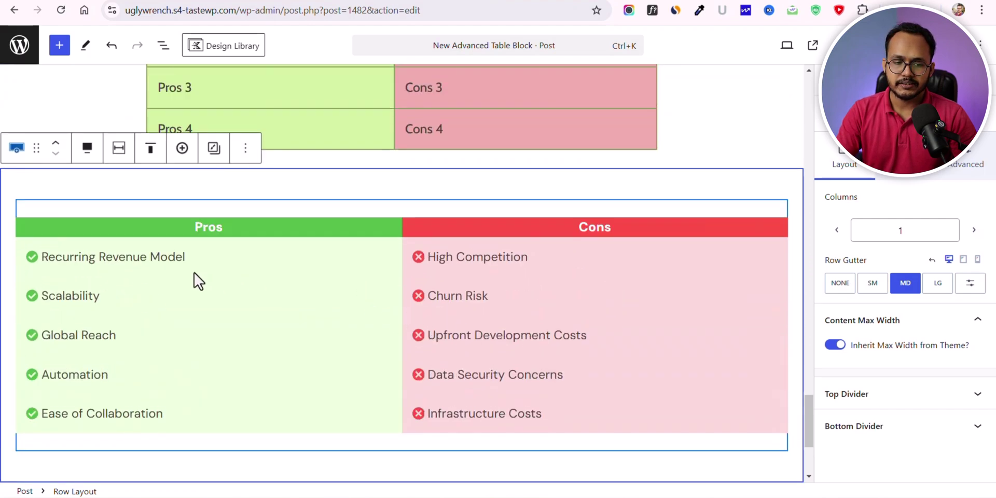
double_click(128, 258)
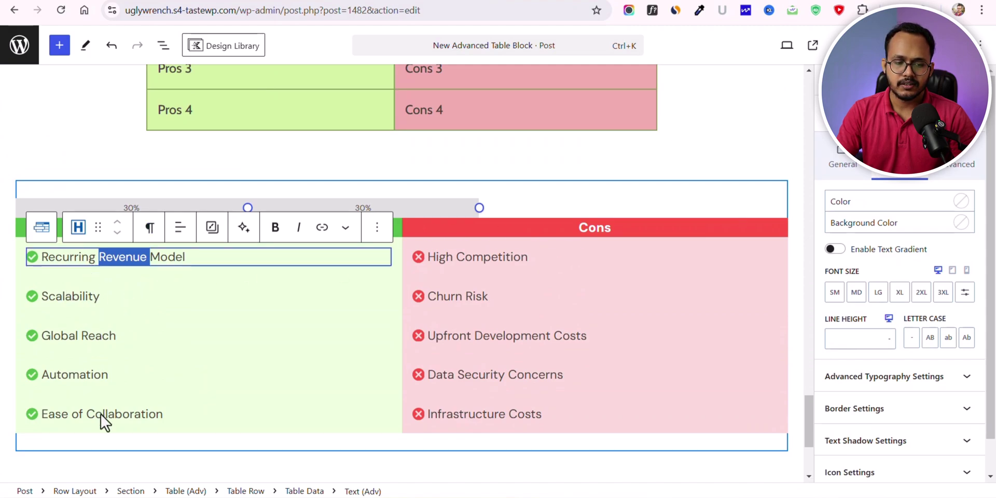
click(62, 491)
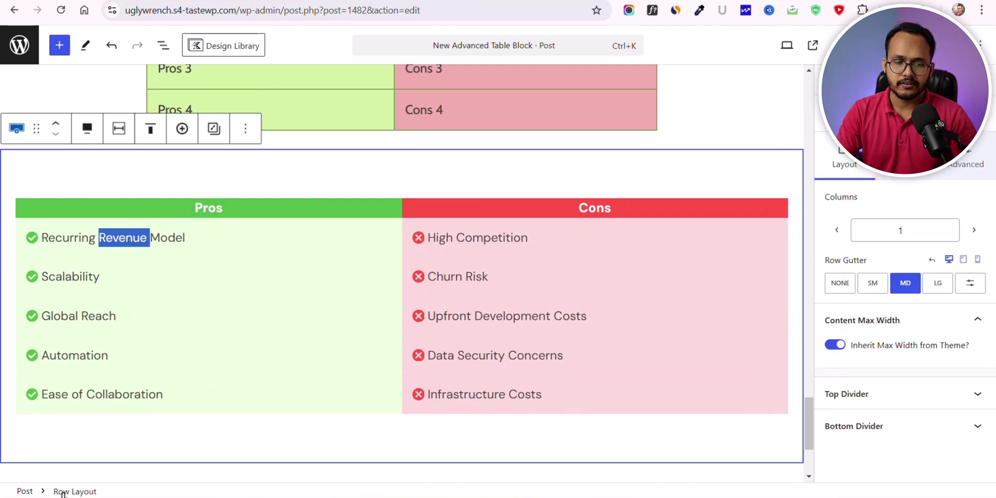
click(118, 129)
click(42, 165)
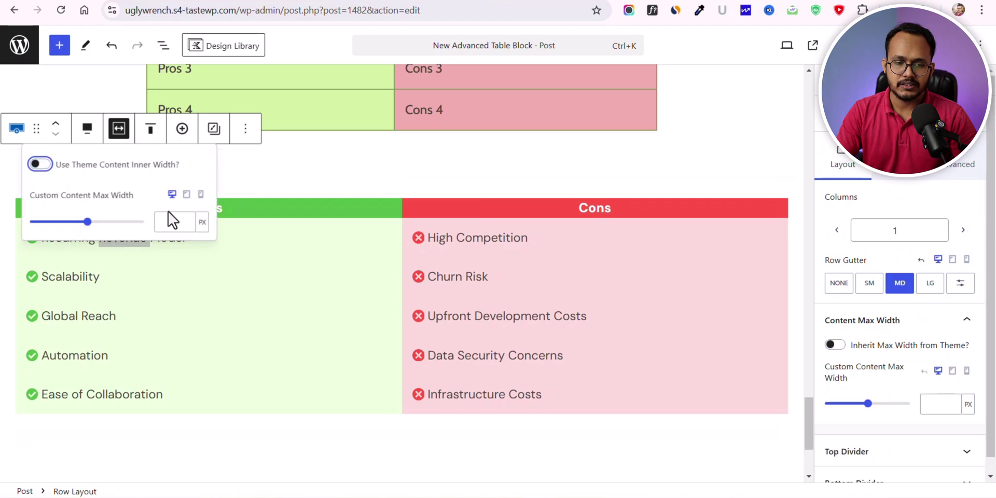
click(167, 218)
text(900)
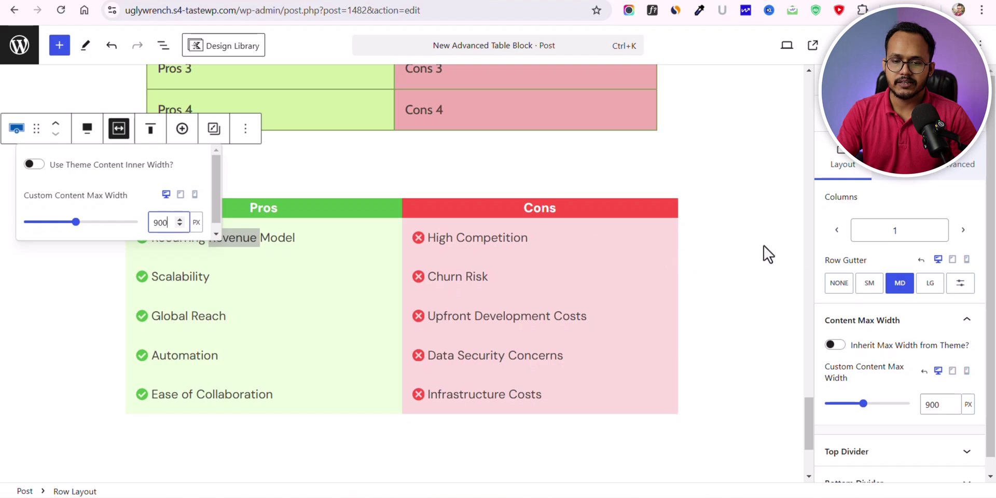
click(748, 244)
scroll(748, 244, down, 2)
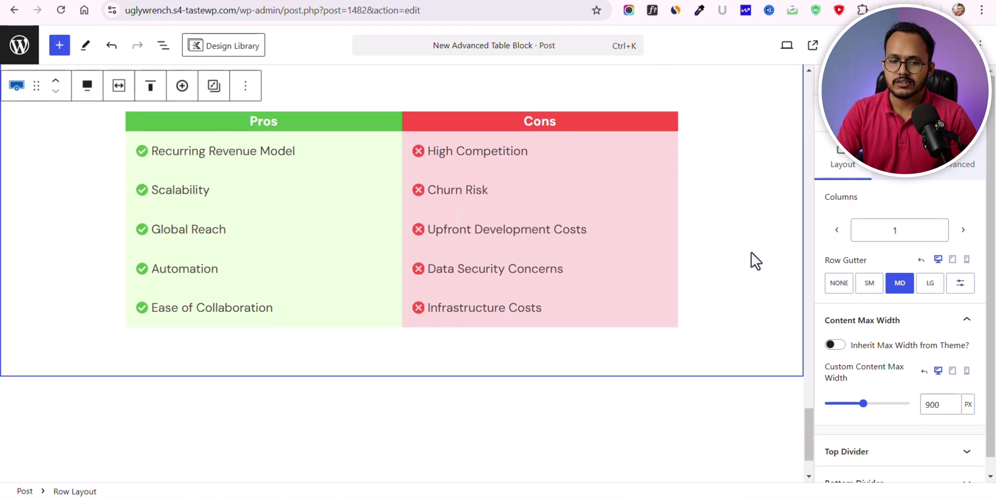
Step: Search the Design Library for "table" and browse the matching table and pricing table patterns
scroll(751, 257, up, 7)
click(223, 45)
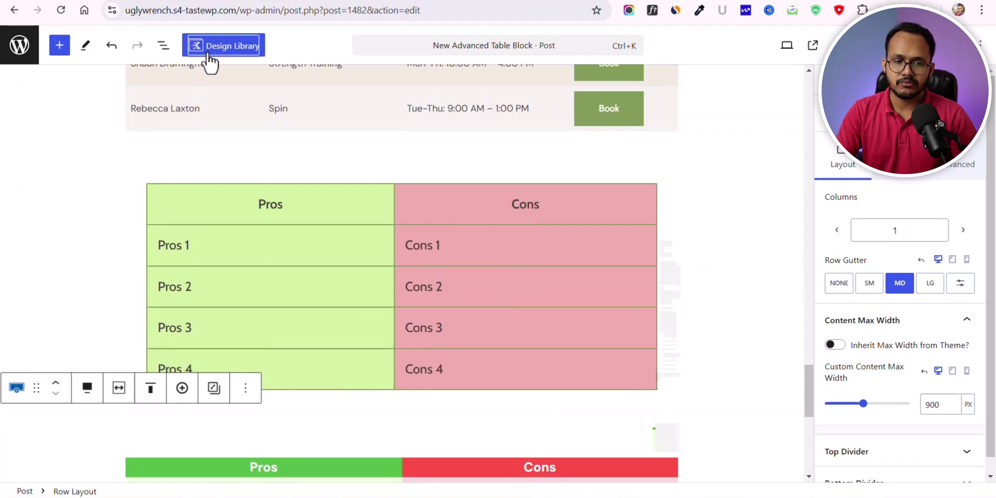
click(75, 184)
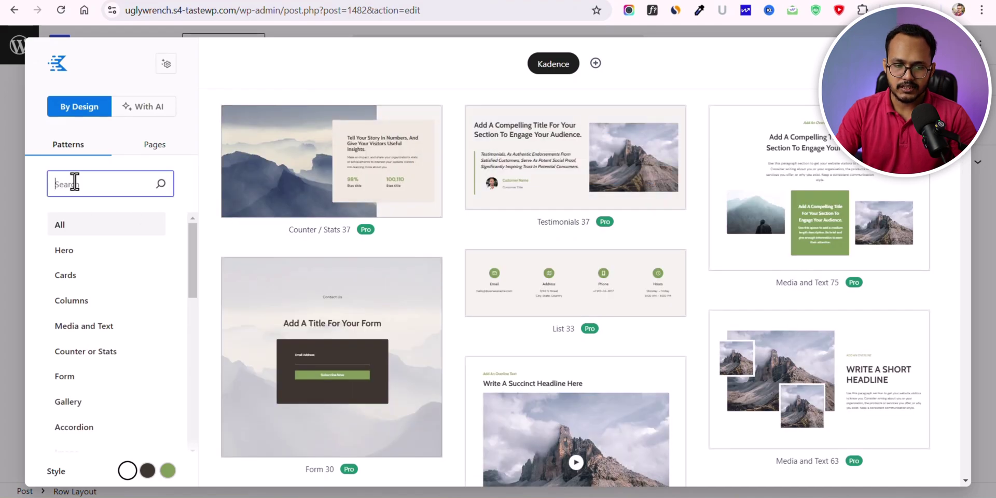
text(table)
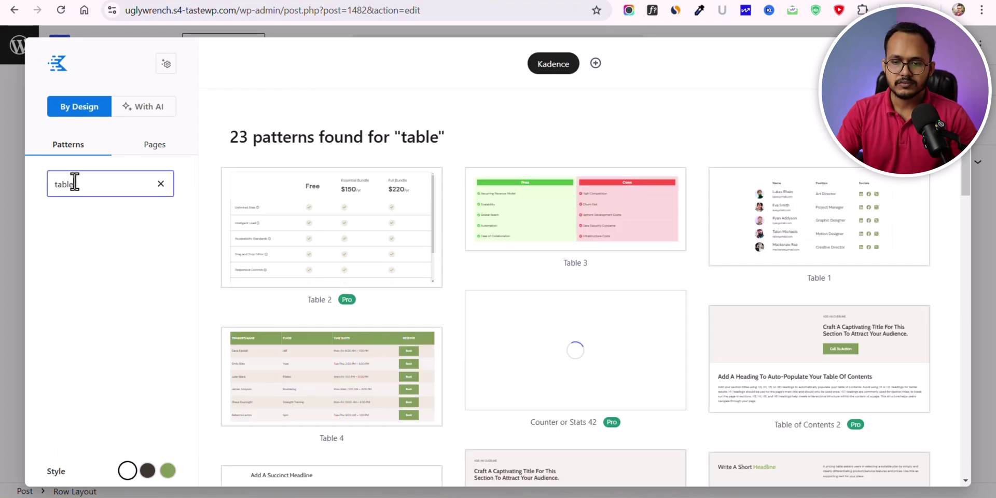
scroll(873, 235, down, 2)
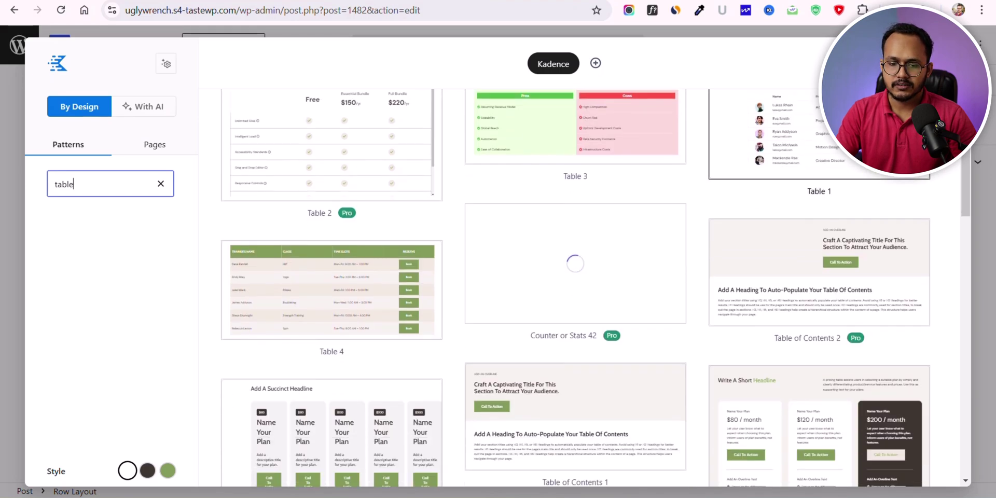
scroll(322, 271, down, 4)
scroll(347, 231, up, 2)
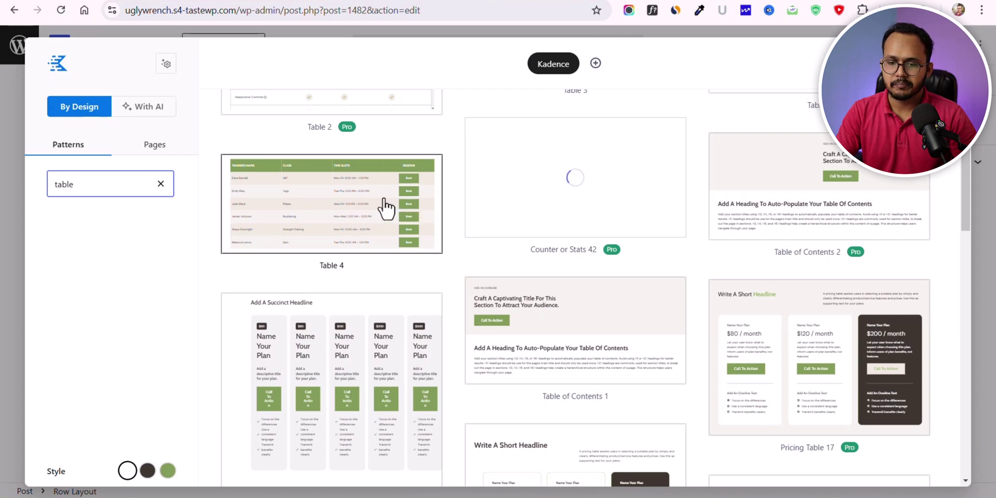
scroll(598, 210, down, 4)
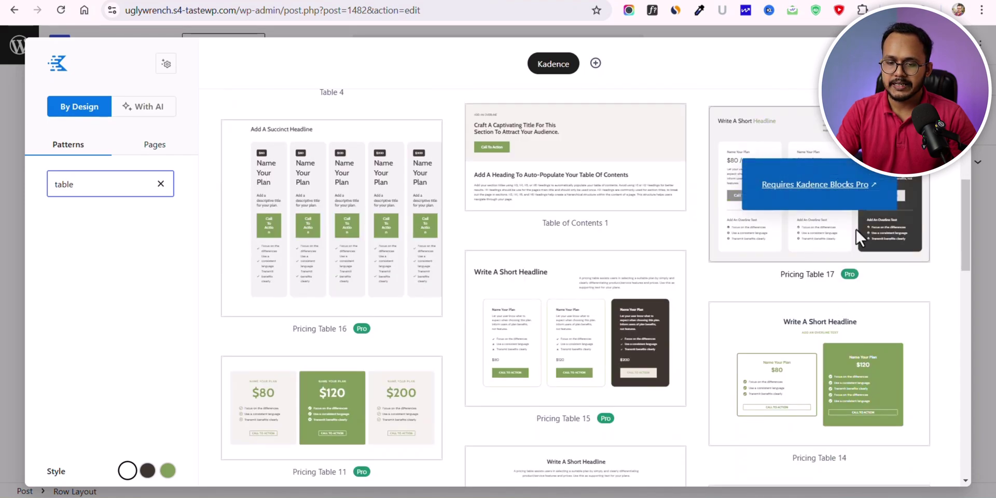
scroll(574, 351, down, 6)
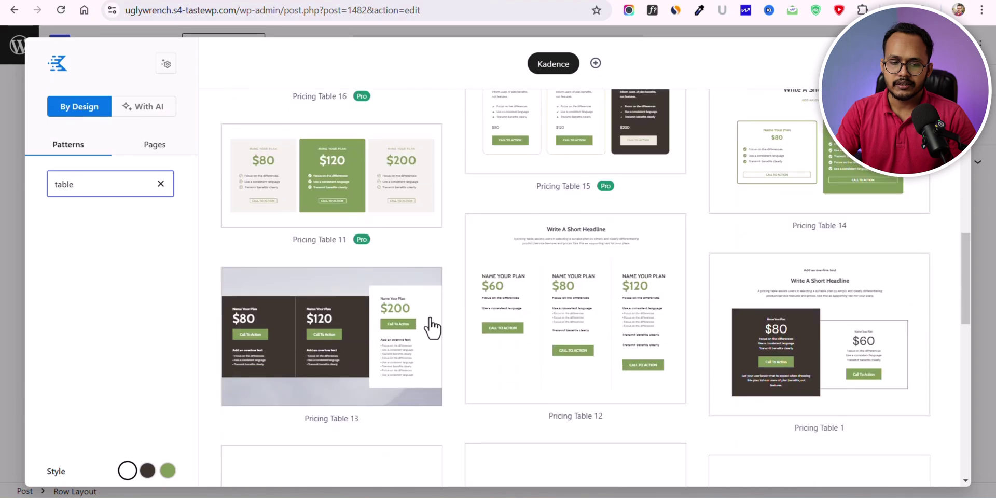
scroll(559, 294, down, 6)
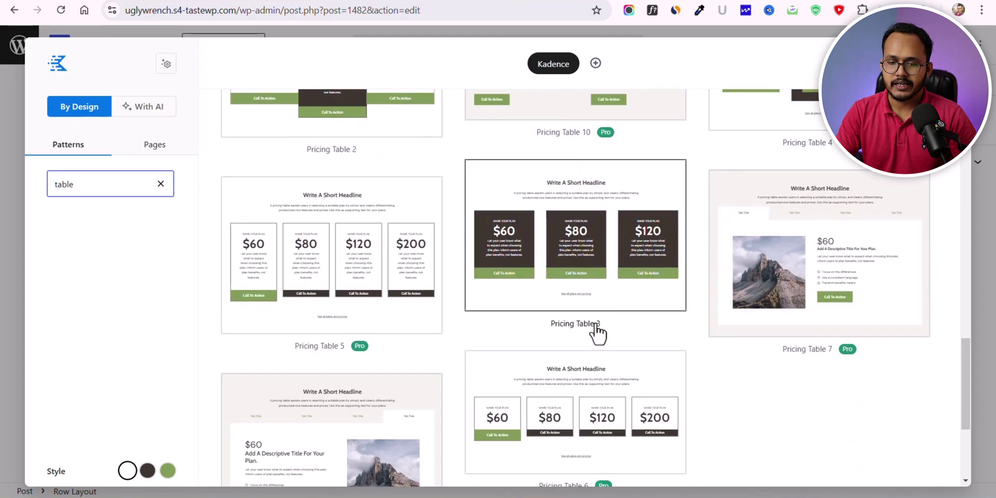
scroll(727, 345, down, 3)
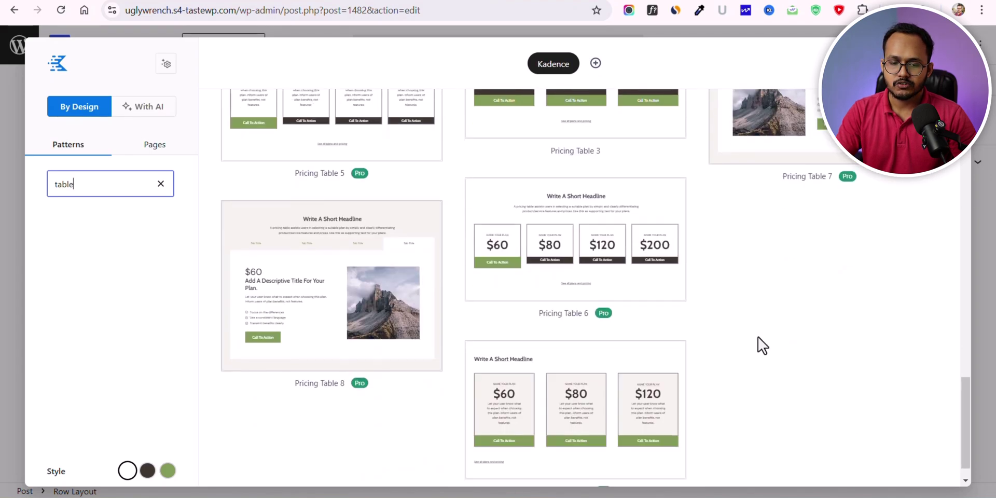
scroll(757, 345, up, 20)
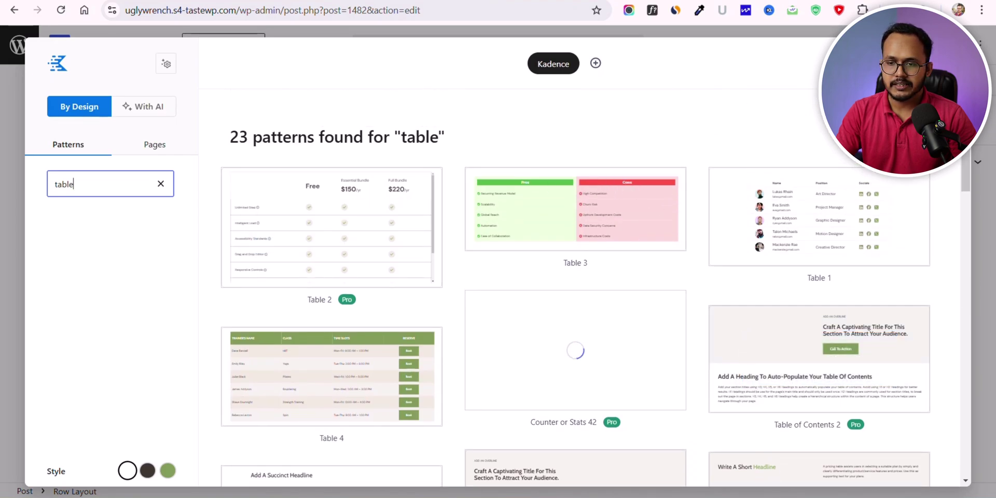
click(575, 209)
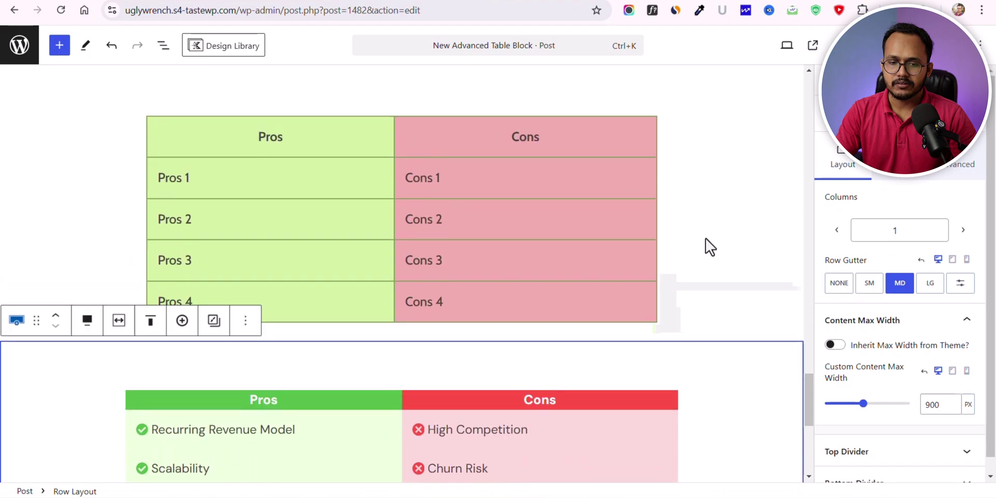
Step: Insert an Icon block into the empty Logo cell of the Windows row in the operating system table
scroll(706, 238, up, 3)
scroll(721, 283, up, 5)
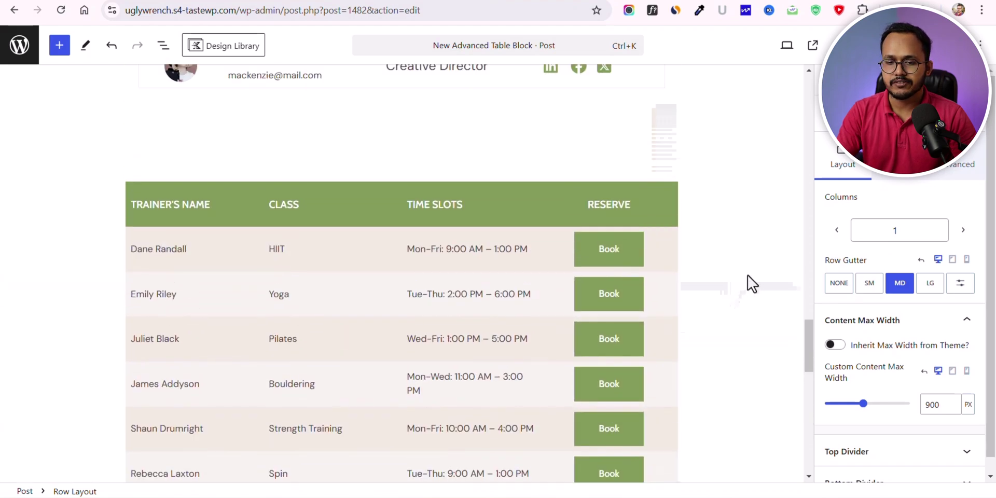
scroll(752, 277, up, 10)
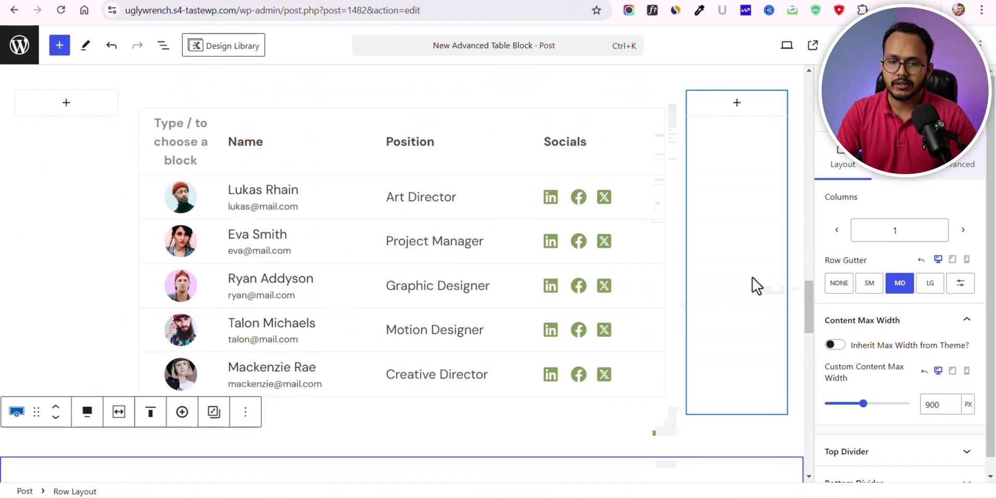
scroll(725, 279, up, 2)
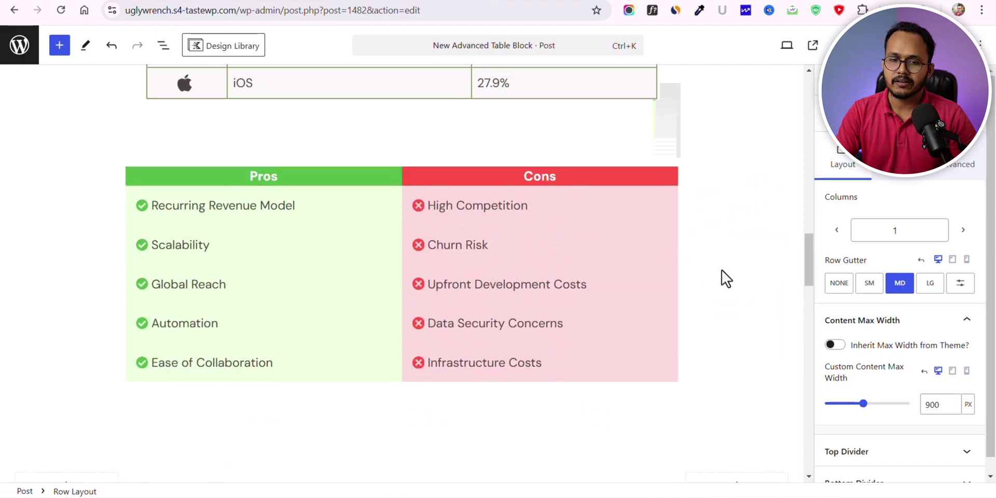
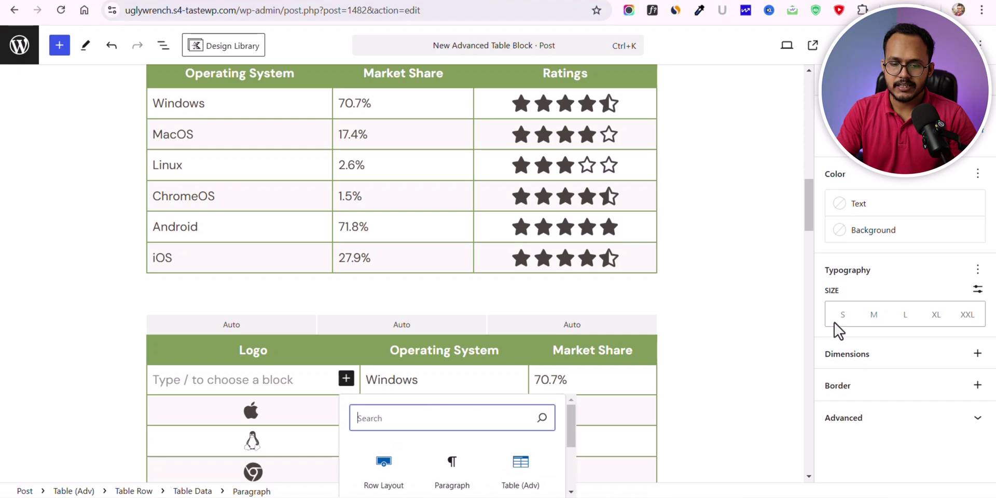
scroll(781, 328, down, 3)
click(438, 412)
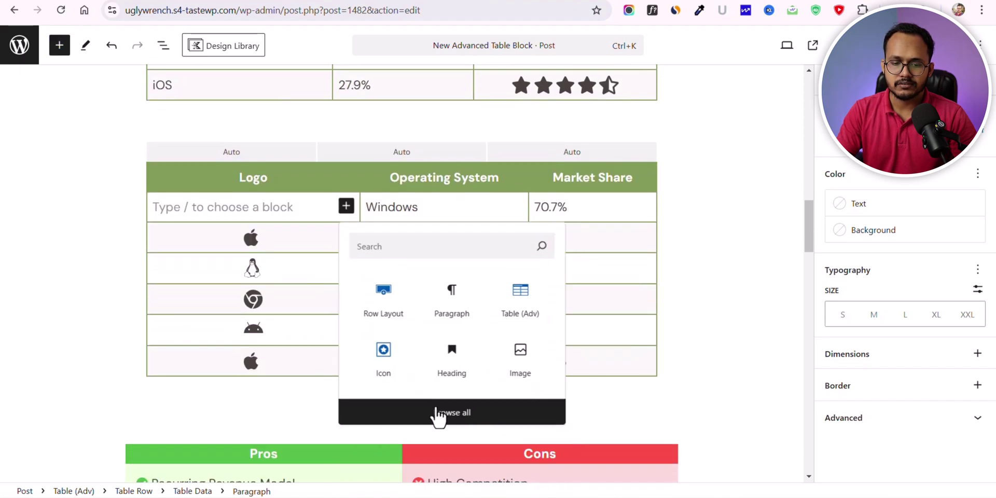
scroll(99, 312, down, 4)
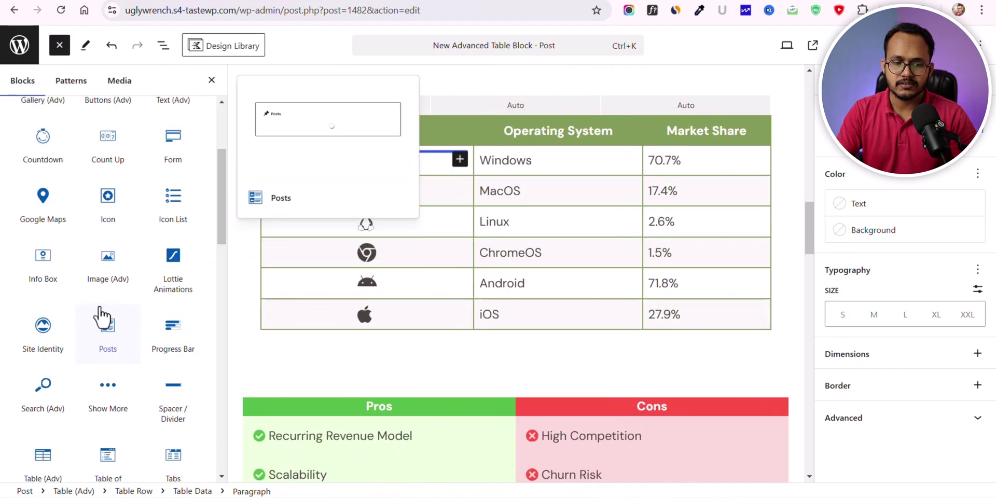
scroll(82, 248, up, 2)
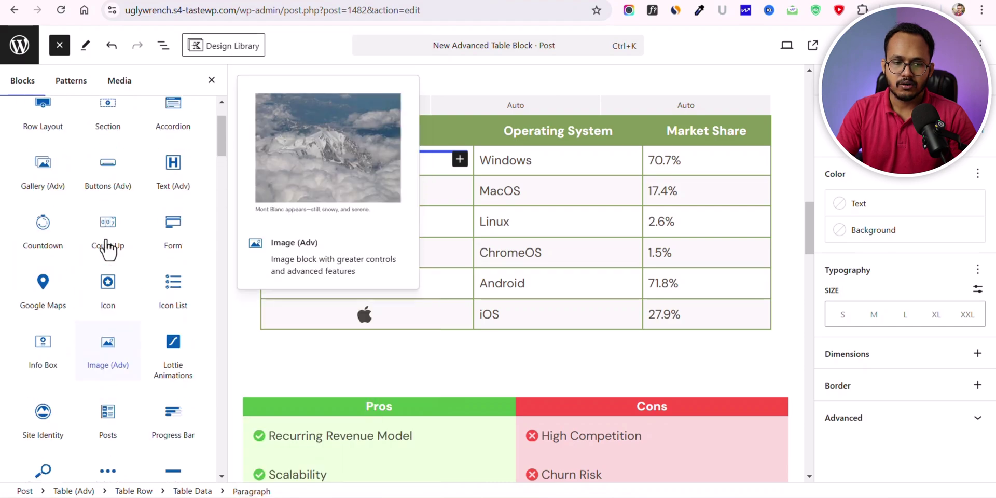
scroll(104, 225, up, 2)
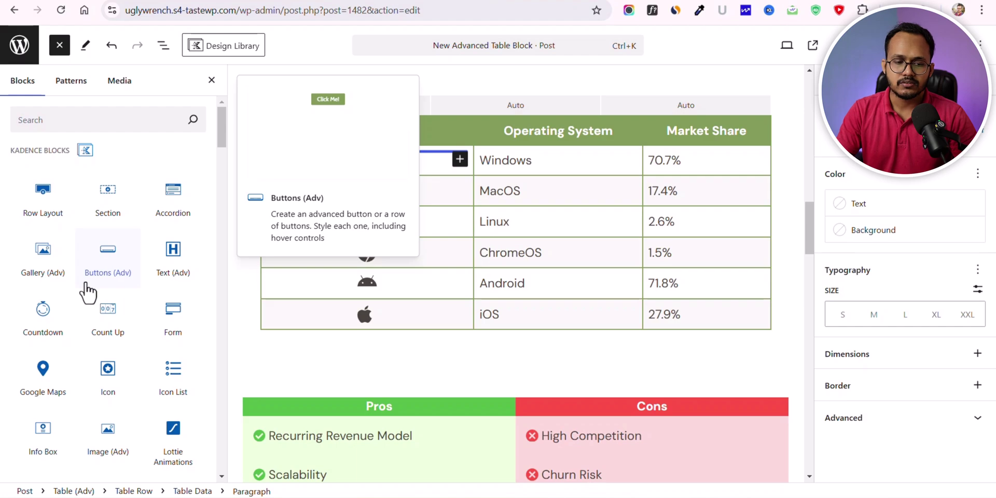
click(106, 374)
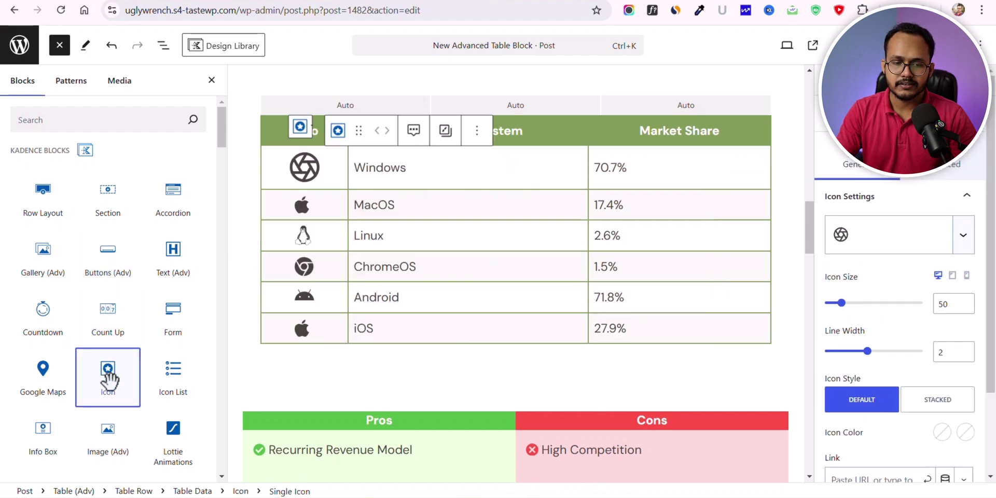
Step: Set the new icon's size to 30 and change its symbol to the solid Windows logo
double_click(941, 304)
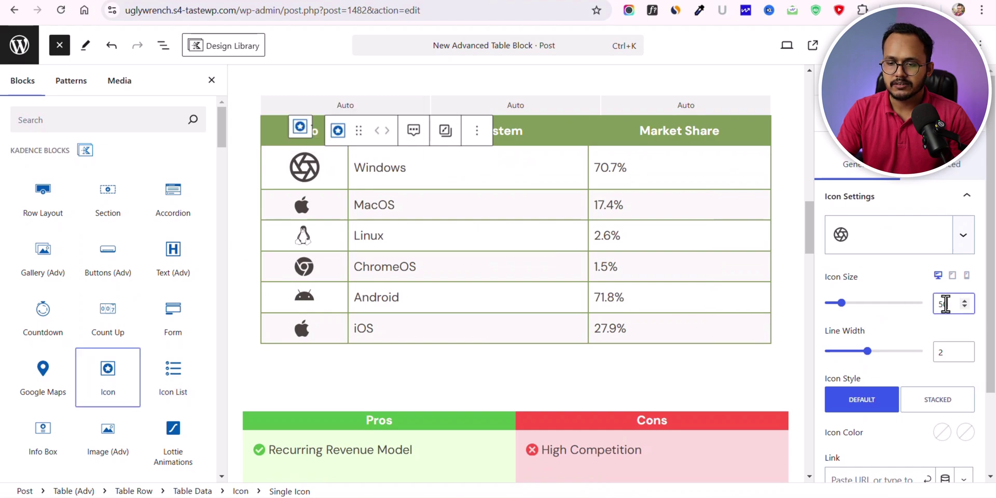
text(30)
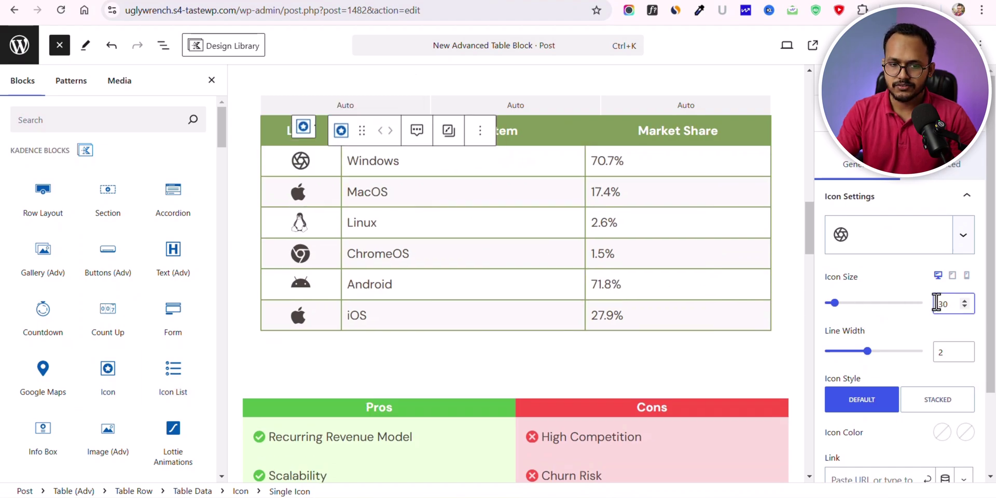
click(891, 234)
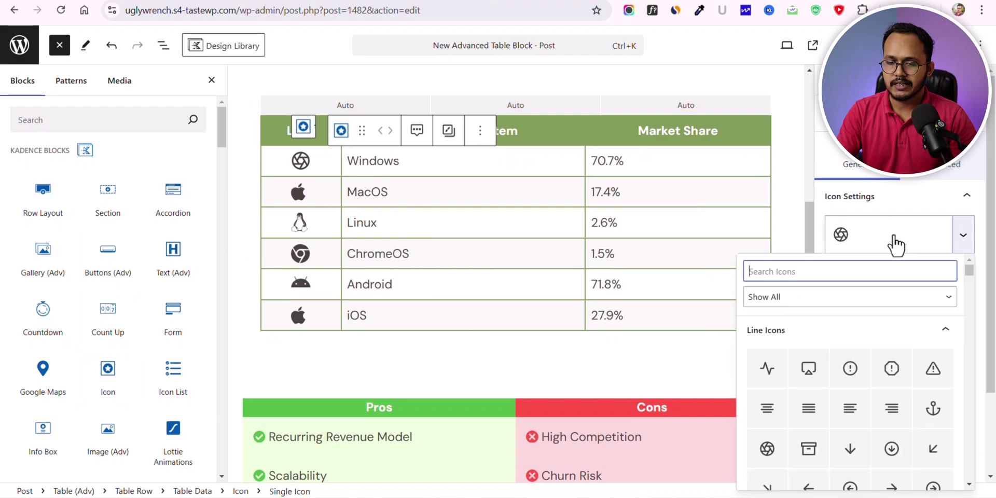
scroll(871, 410, down, 2)
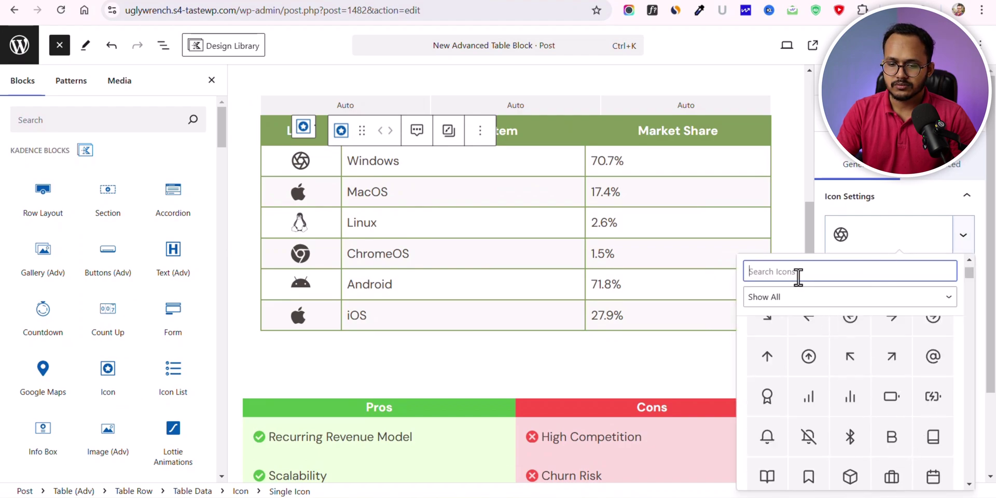
text(wind)
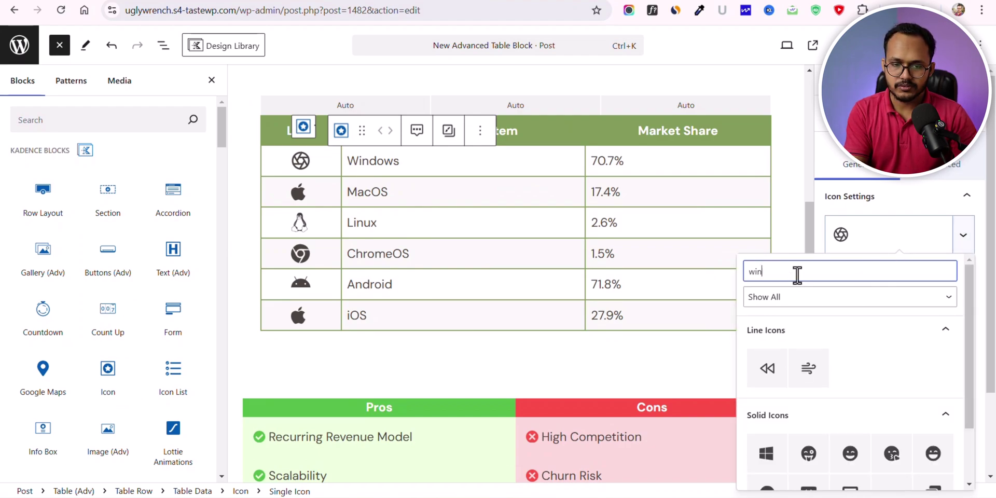
click(777, 454)
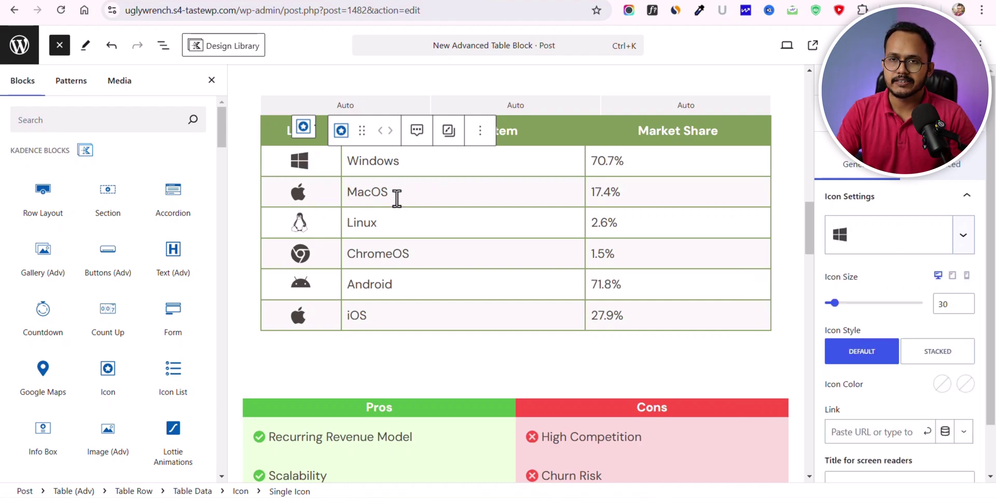
Step: Delete the Windows text from the Operating System column of the table with logos
scroll(591, 208, up, 2)
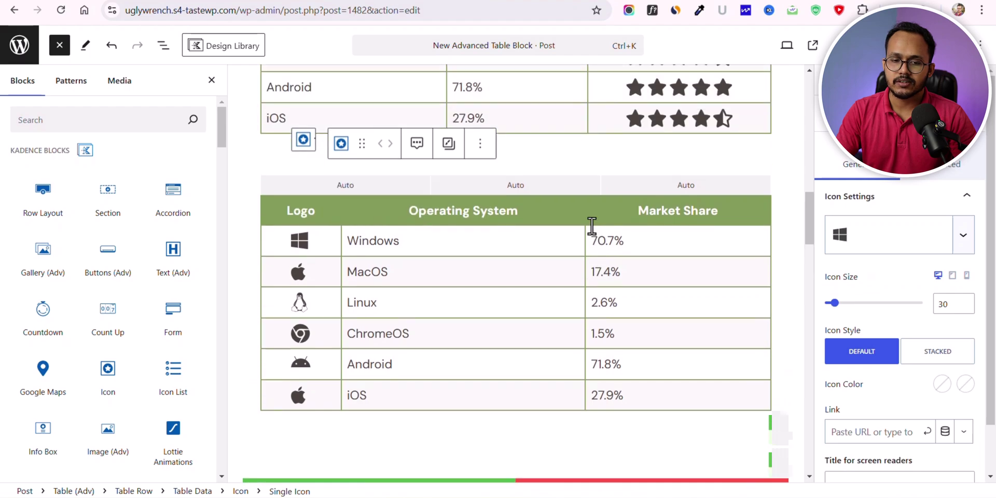
scroll(603, 264, up, 2)
scroll(597, 274, down, 2)
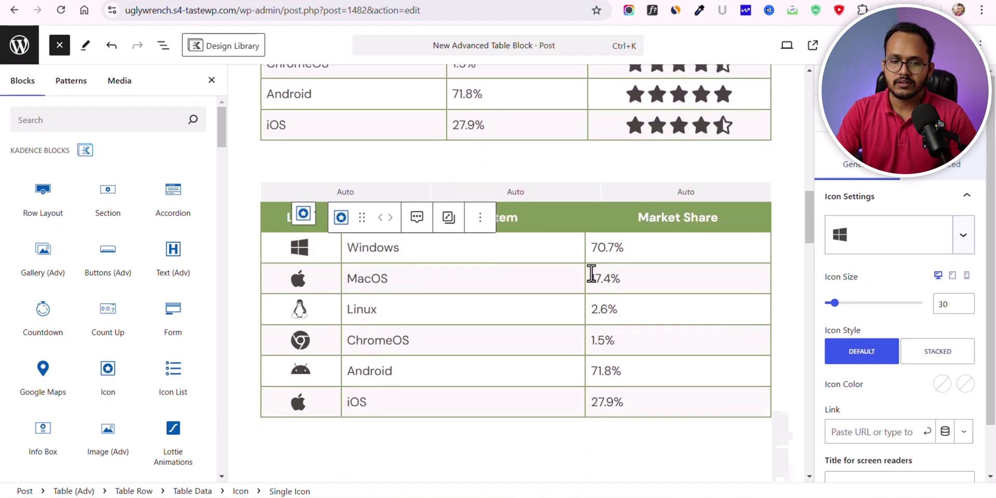
double_click(408, 250)
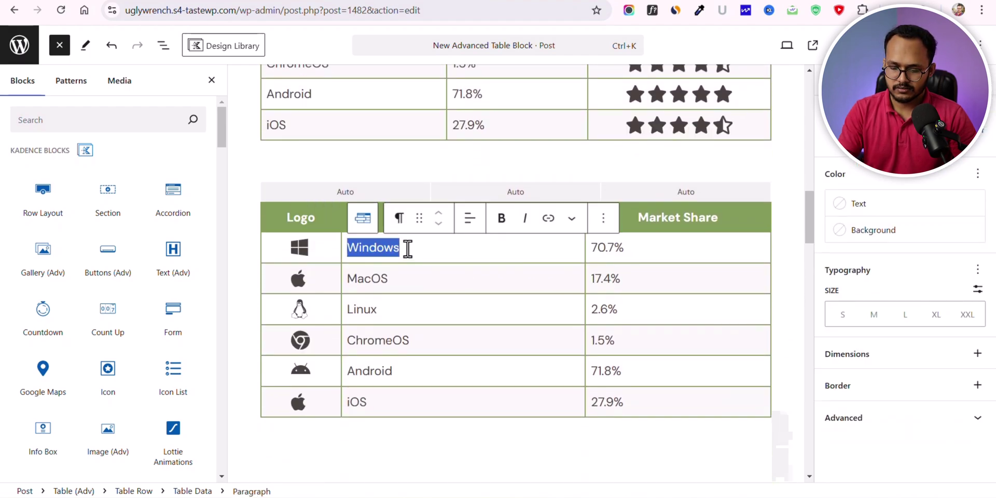
key(BackSpace)
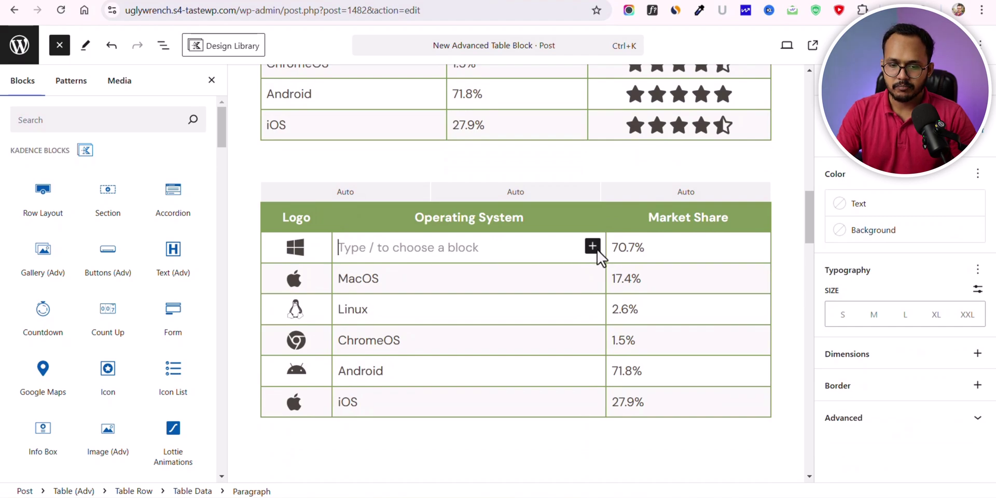
Step: Insert an Image block into the Windows row's empty Operating System cell, using the Media Library portrait of the dark-haired woman in a denim jacket
click(595, 247)
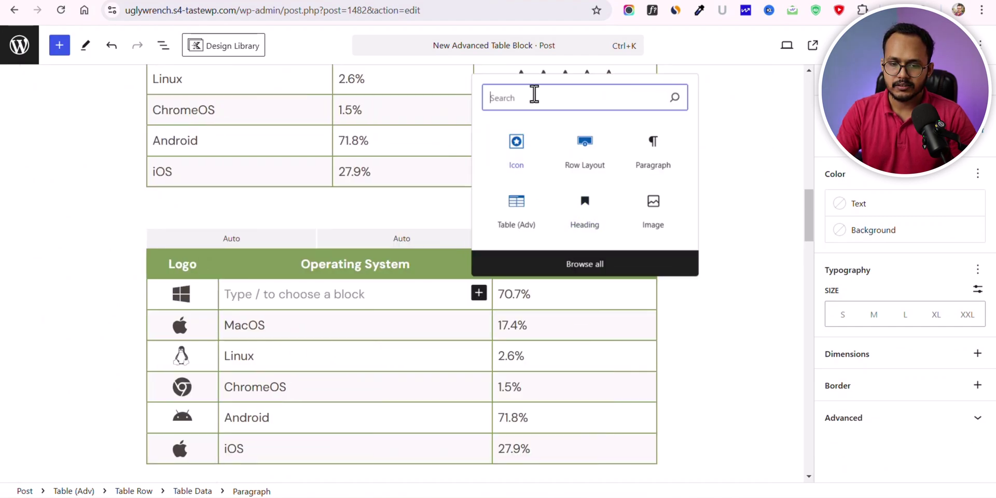
text(image)
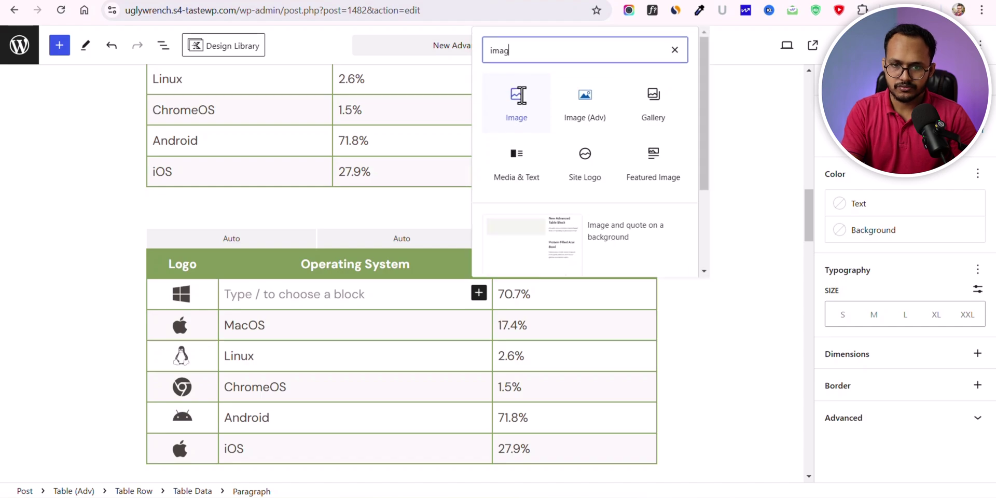
click(519, 104)
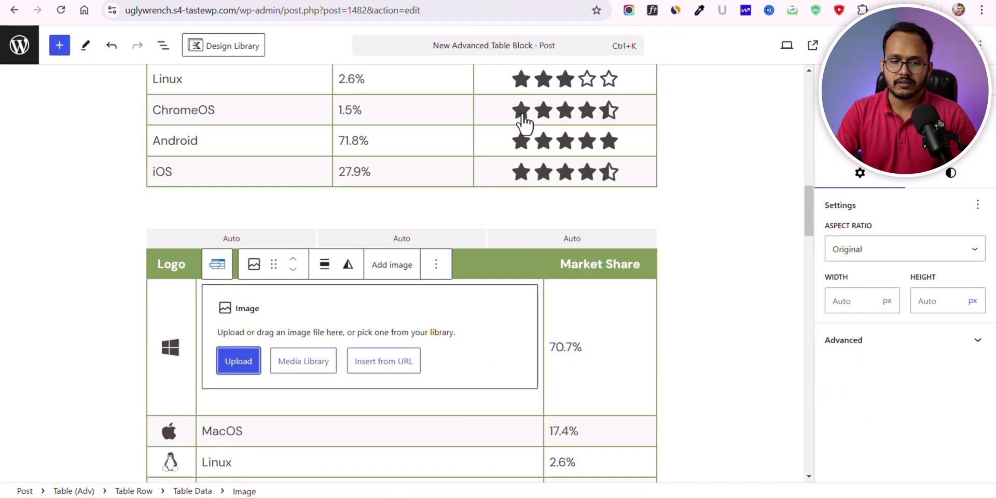
click(306, 363)
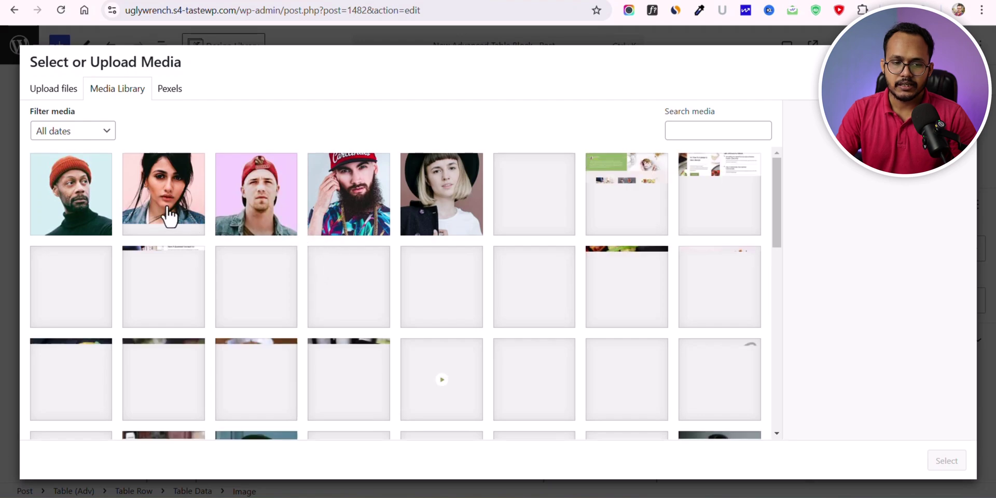
click(168, 215)
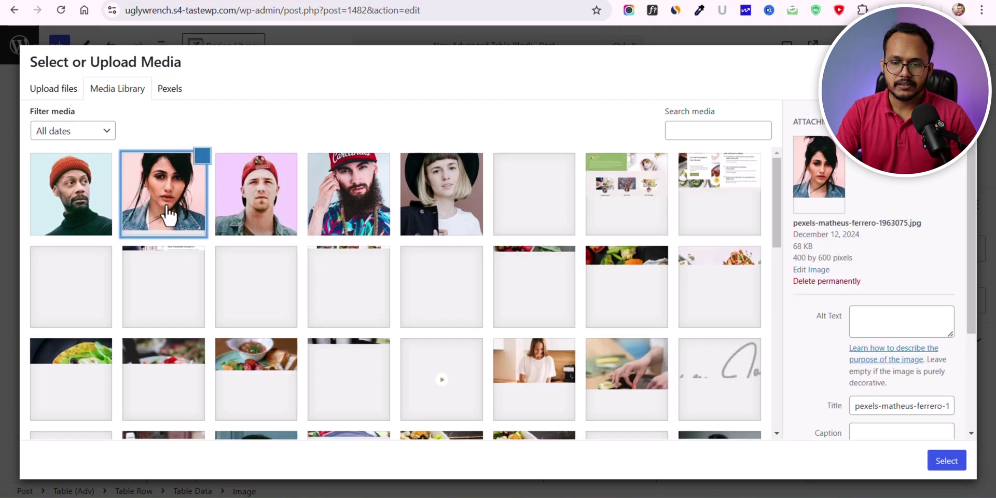
click(951, 463)
Step: Try a width of 40 px for the portrait image in the table cell, then set its width to 60 px
scroll(555, 363, down, 3)
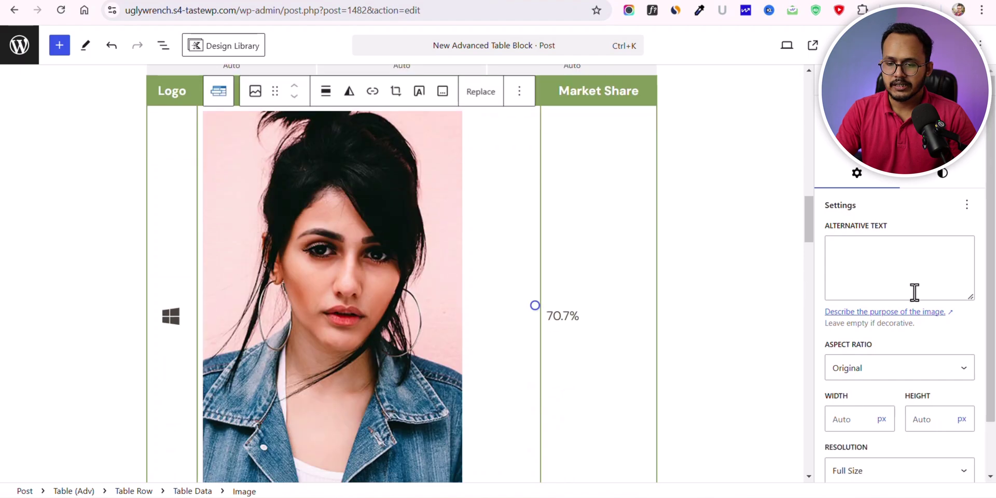
scroll(907, 322, down, 2)
click(859, 359)
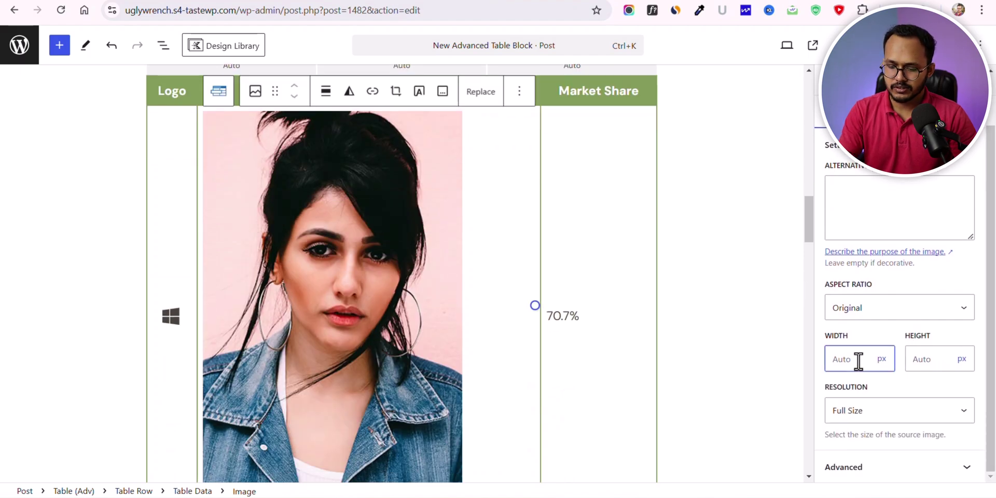
text(40)
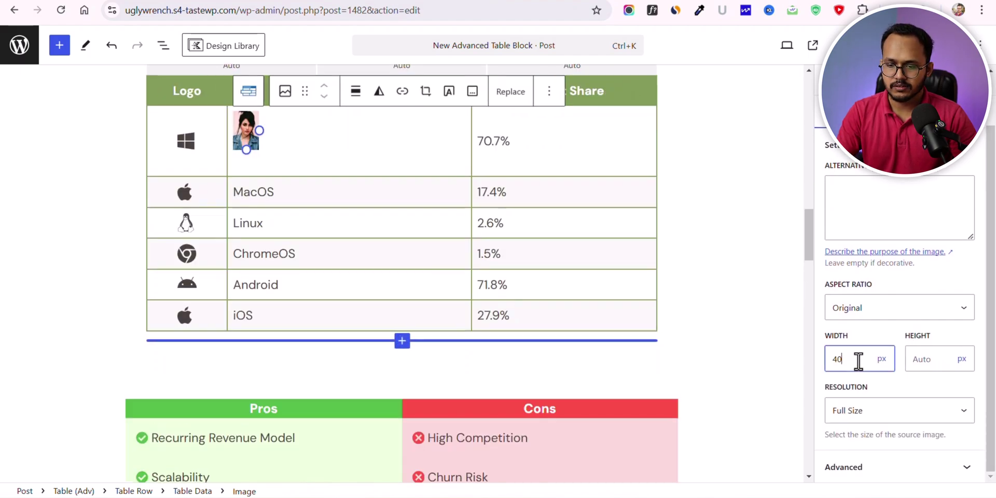
double_click(859, 359)
text(60)
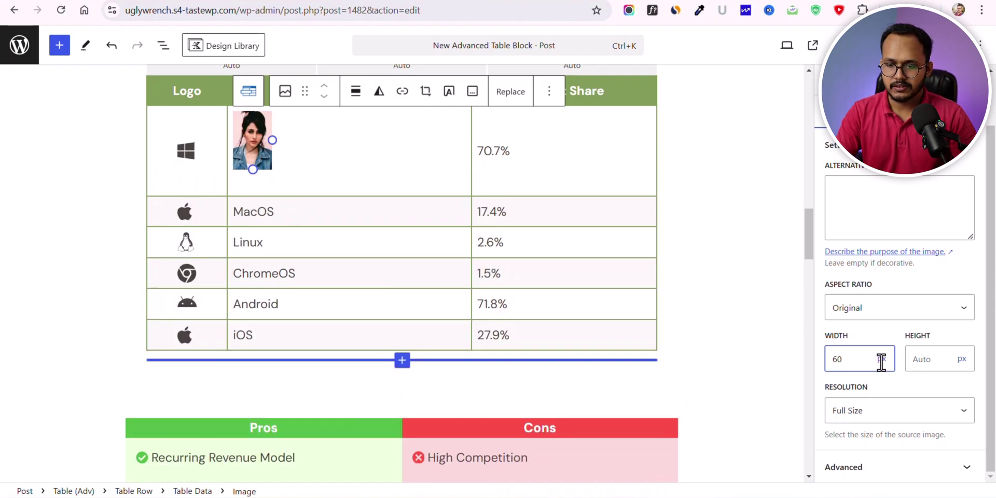
click(746, 229)
Step: Delete the whole star rating Icon block from the Windows row's Ratings cell in the New Style table
scroll(746, 229, up, 2)
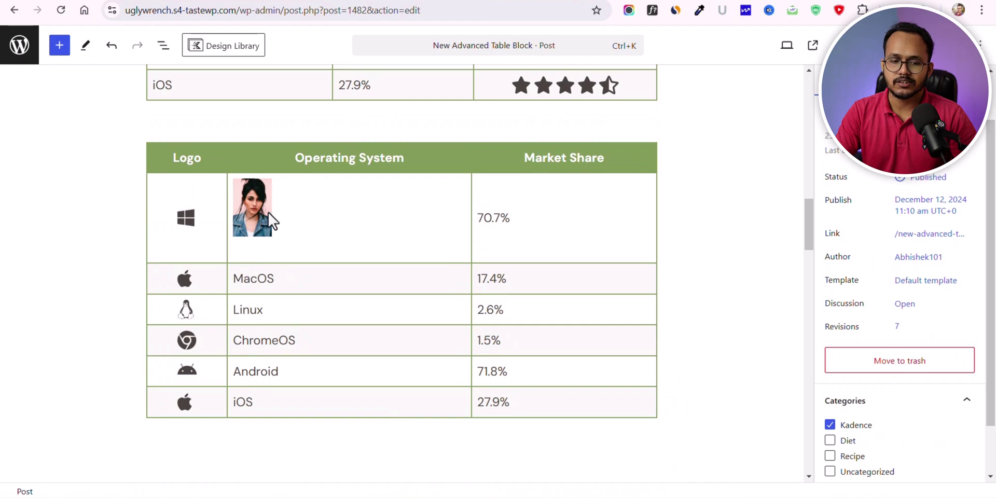
scroll(415, 242, up, 5)
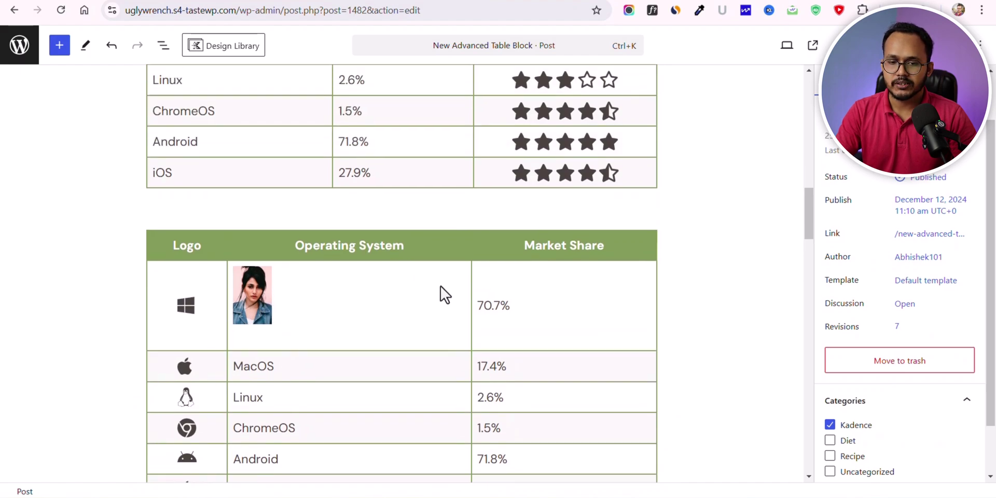
click(591, 197)
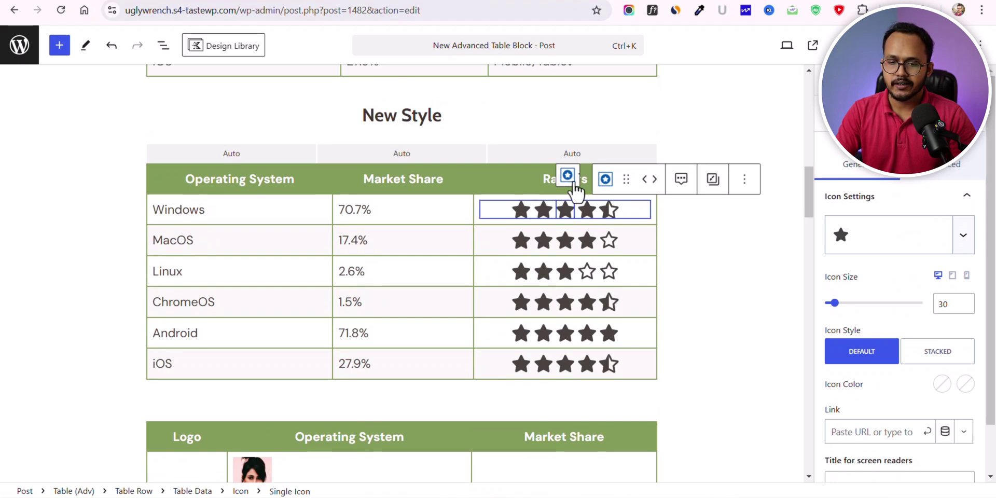
click(236, 490)
click(718, 190)
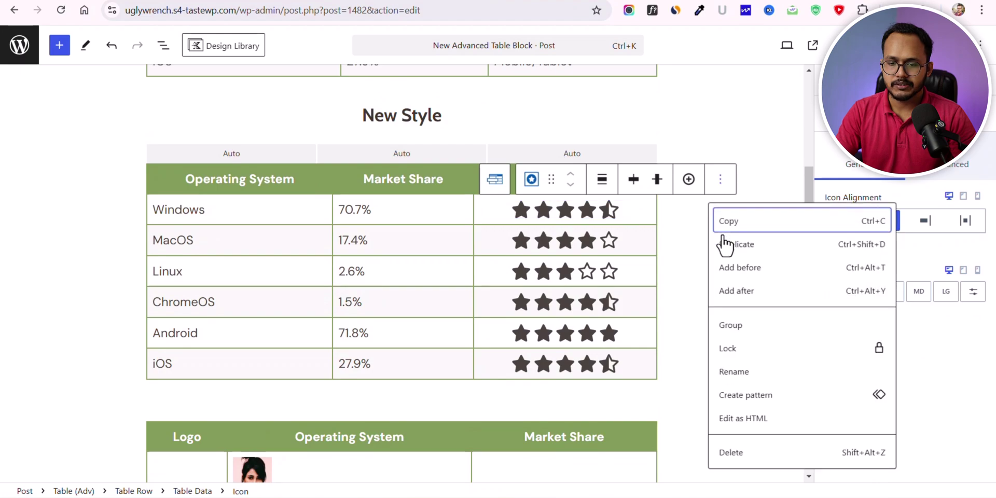
click(762, 458)
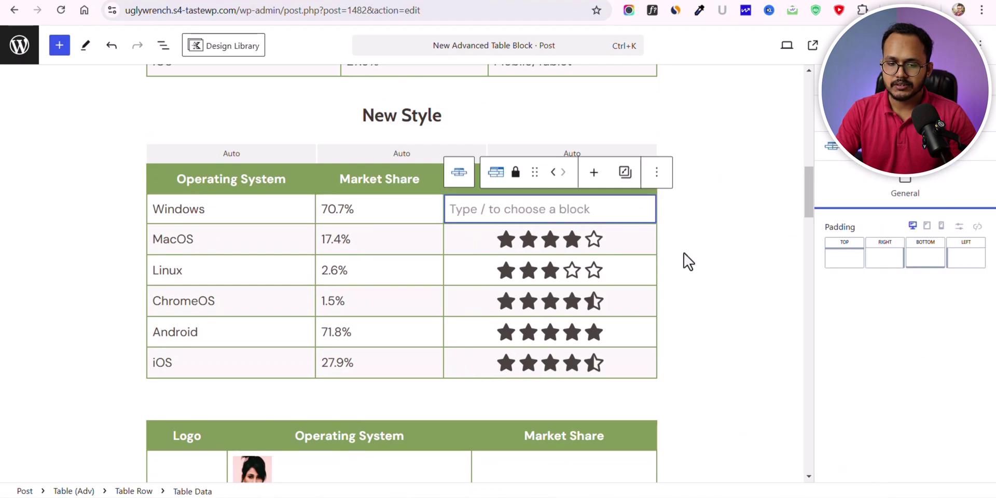
Step: Insert an Icon block into the emptied Ratings cell of the Windows row and set its icon size to 30
click(616, 211)
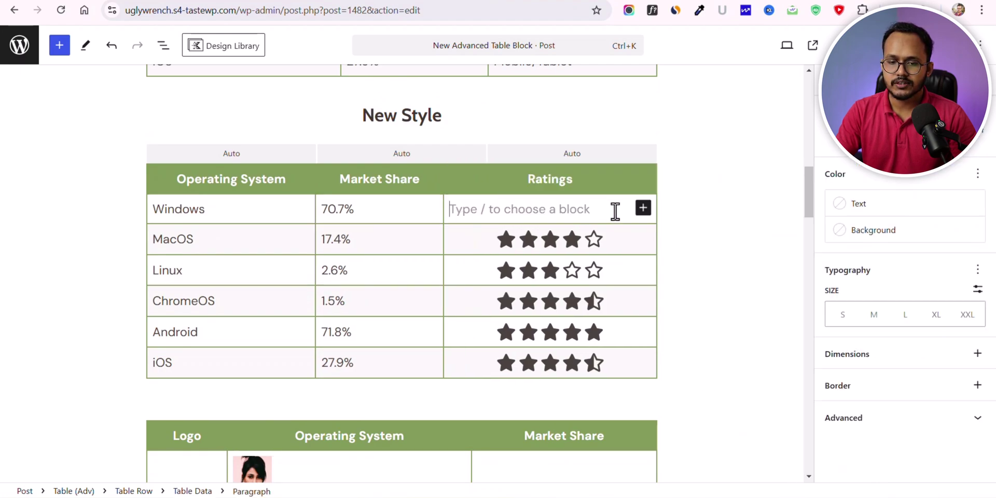
click(642, 209)
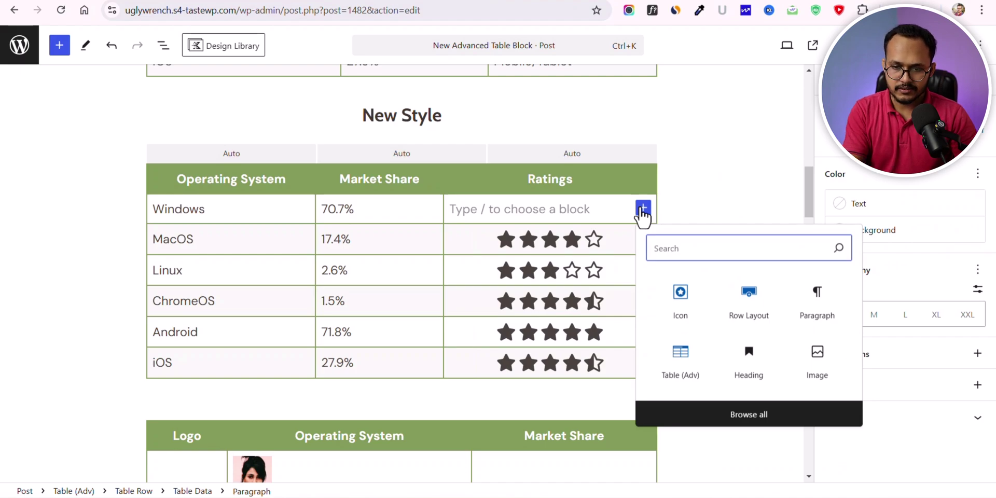
text(icon)
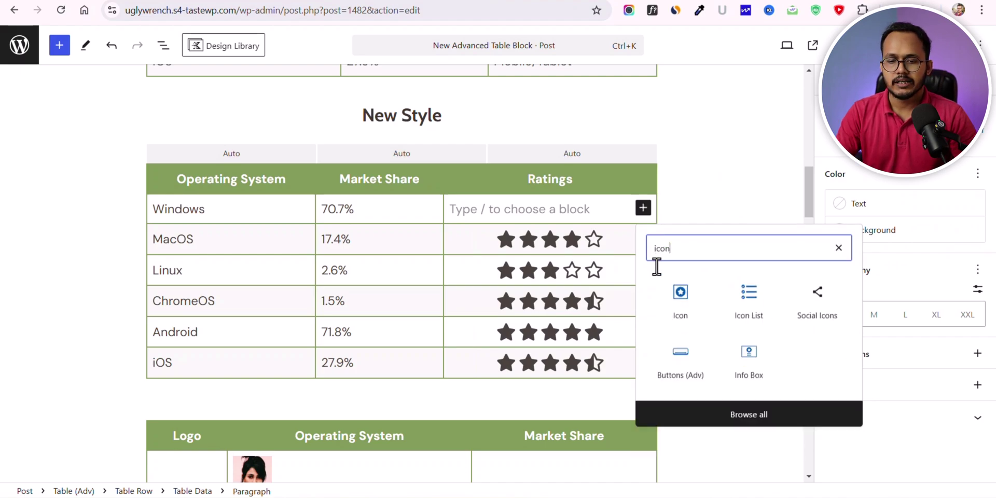
click(680, 311)
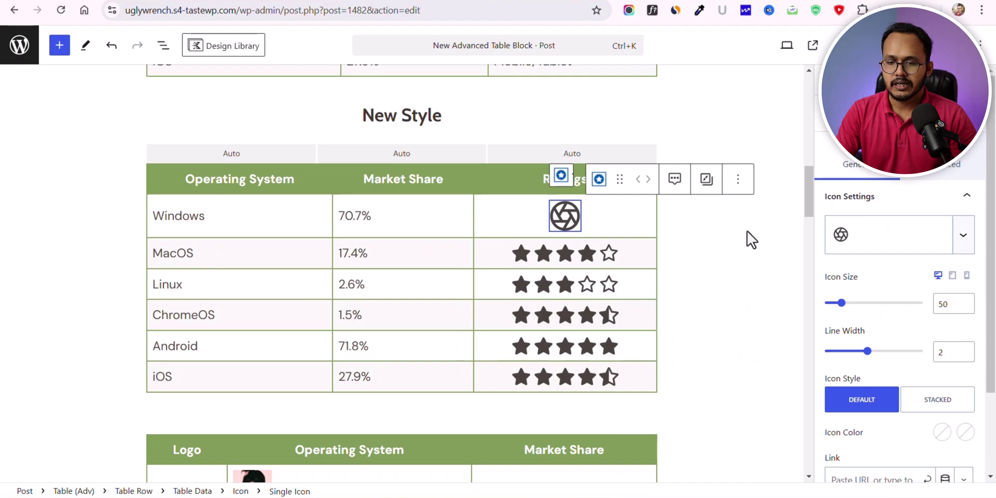
double_click(942, 303)
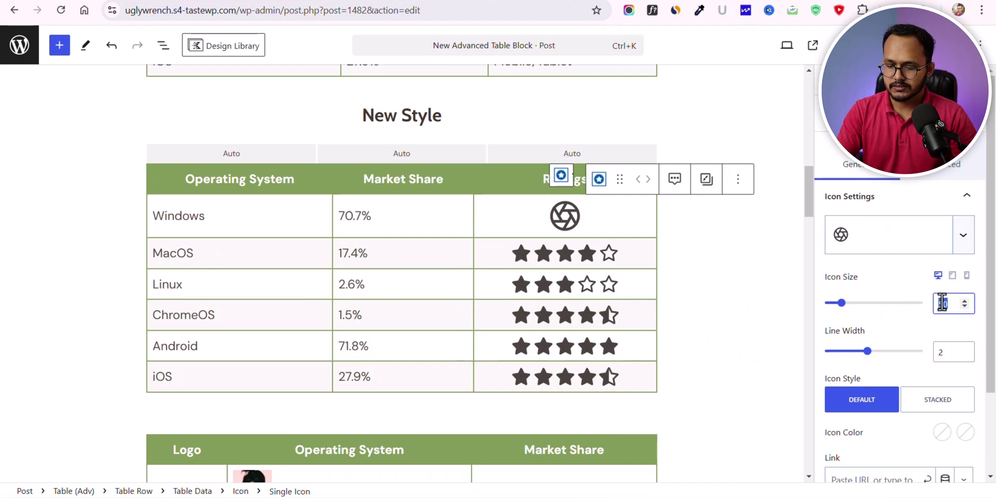
text(30)
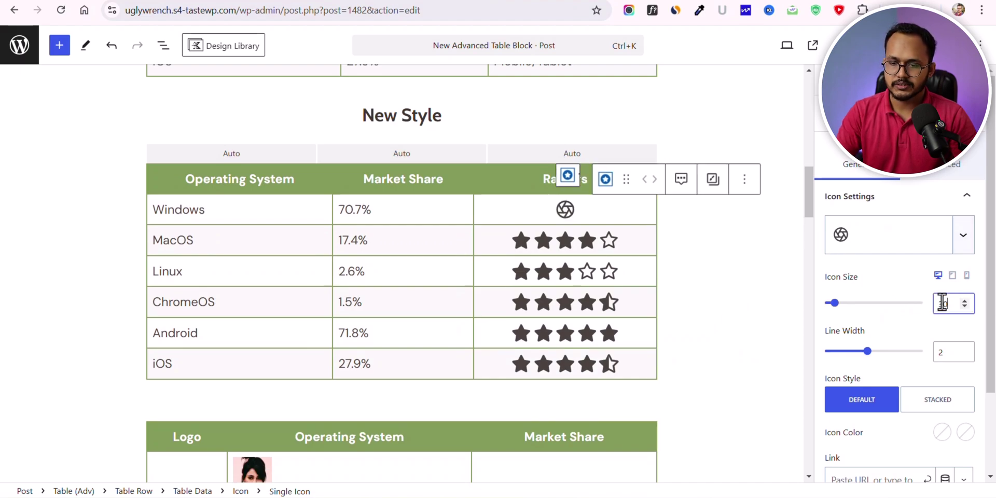
click(239, 492)
click(689, 180)
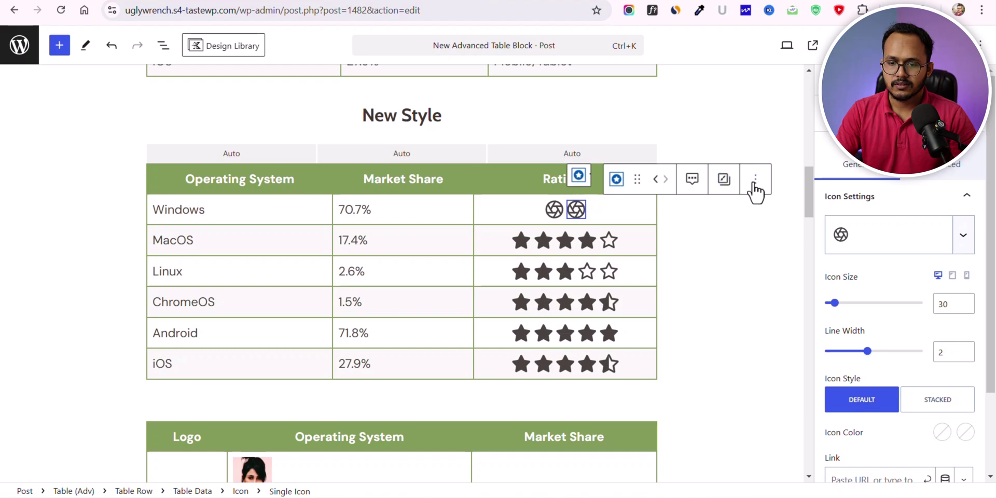
click(757, 186)
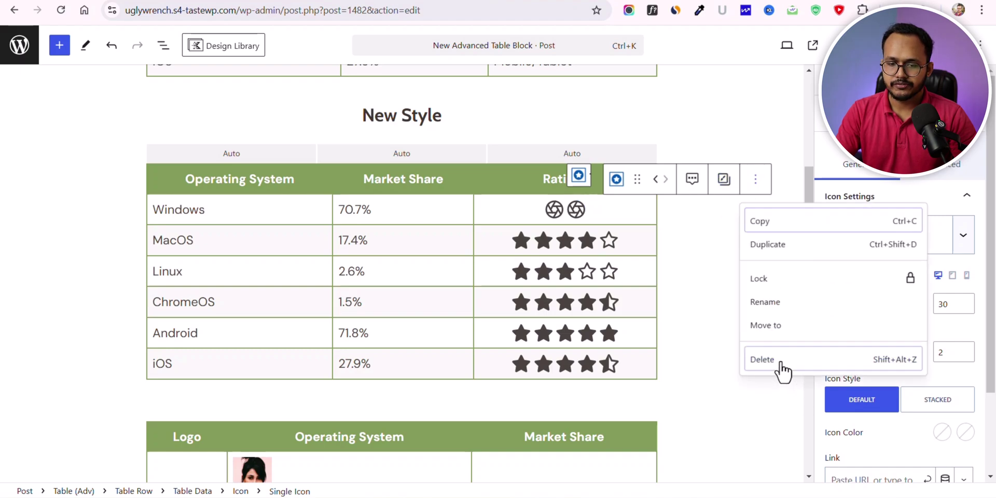
key(shift+alt+z)
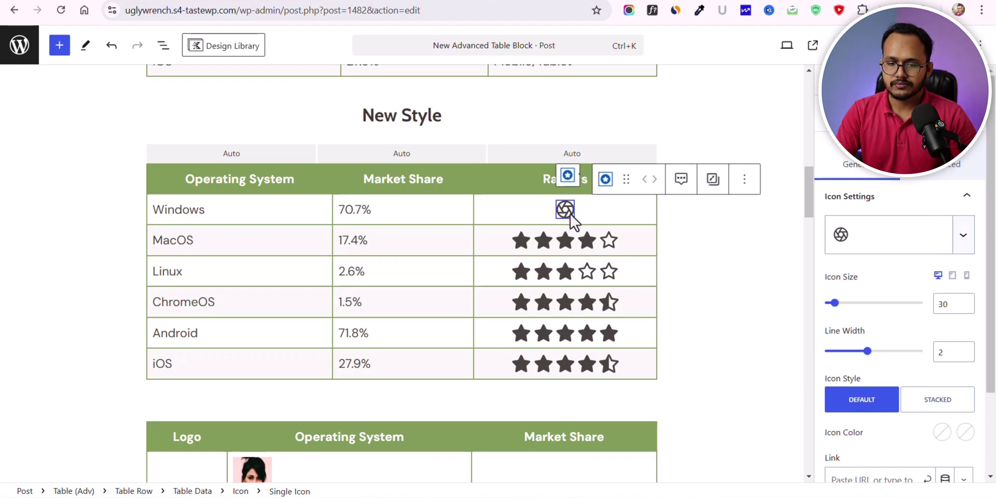
Step: Change the symbol of the Windows row's Ratings icon to the solid star
click(869, 239)
text(sta)
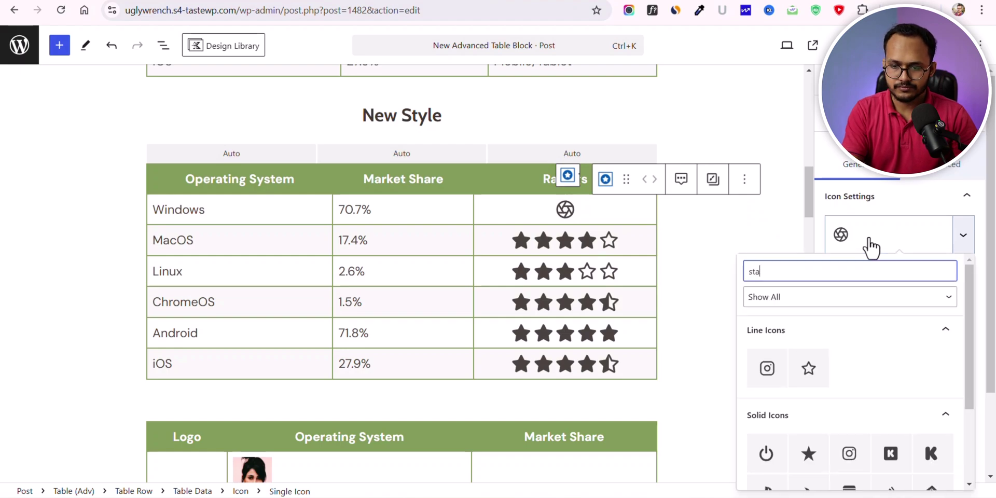
click(808, 454)
Step: Duplicate the solid star four times so that the Windows row's Ratings cell holds five stars
click(743, 179)
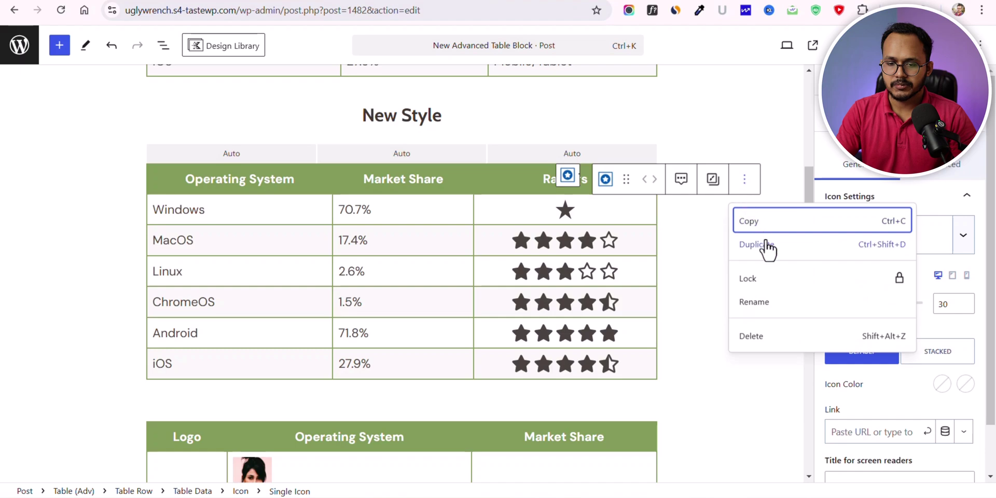
click(762, 241)
click(761, 183)
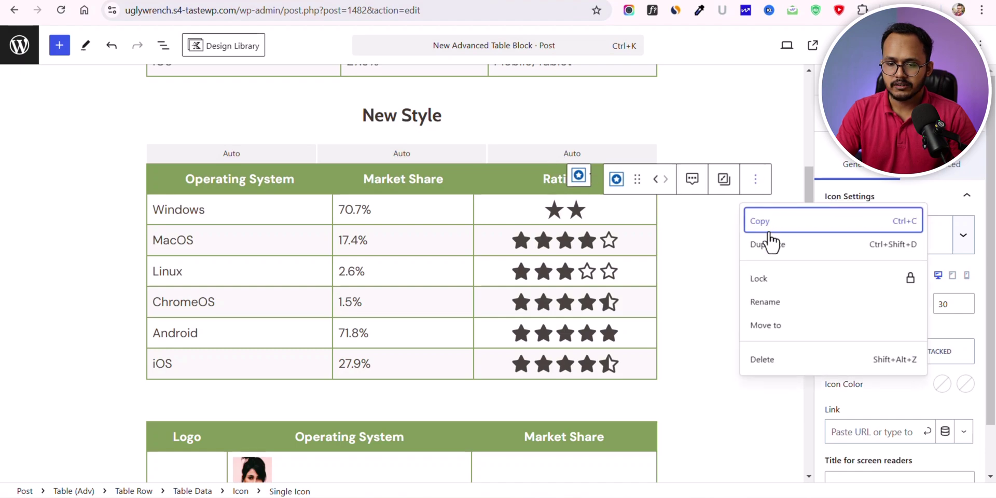
click(768, 244)
click(761, 186)
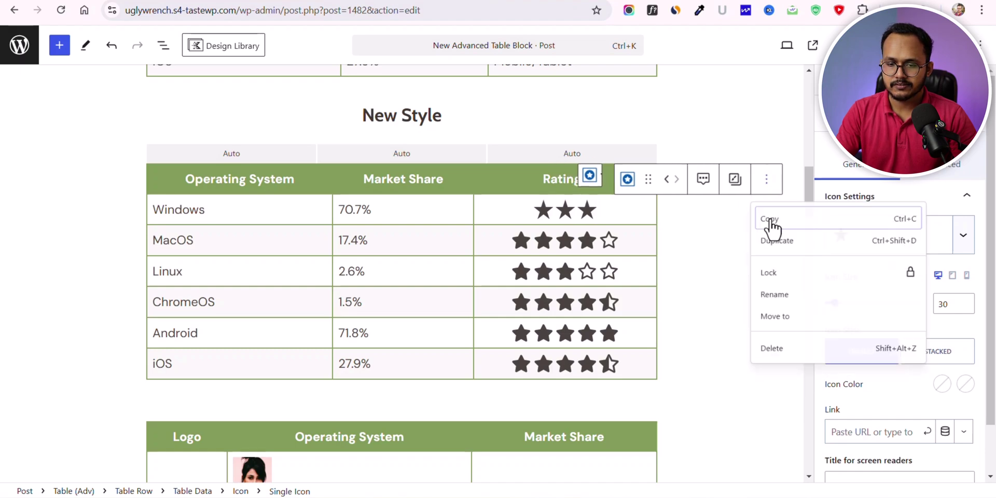
click(753, 245)
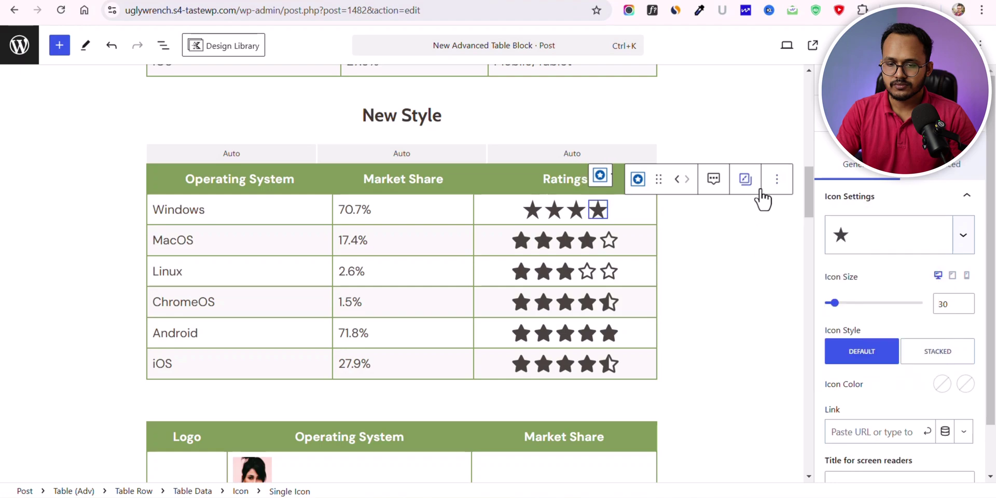
click(776, 181)
click(779, 245)
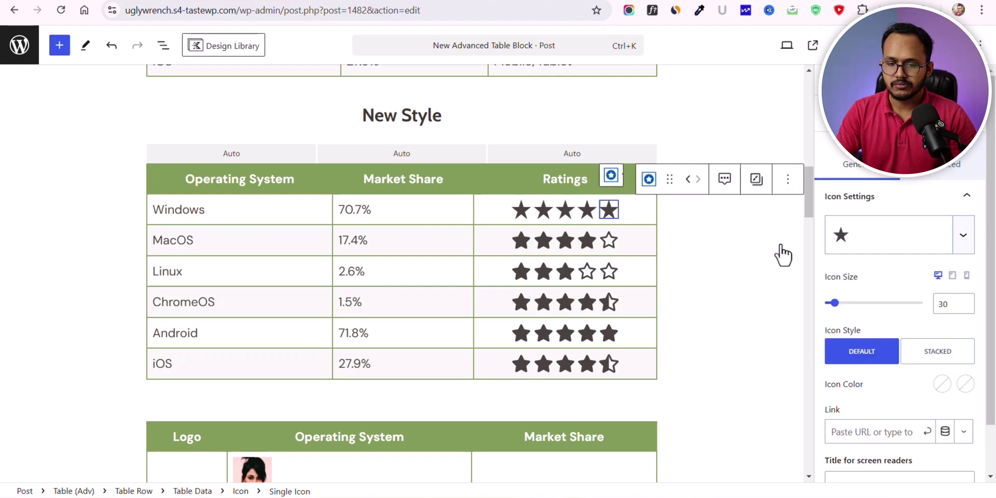
Step: Change the fifth star in the Windows row's Ratings cell to the solid half star without an outline
click(876, 239)
text(s)
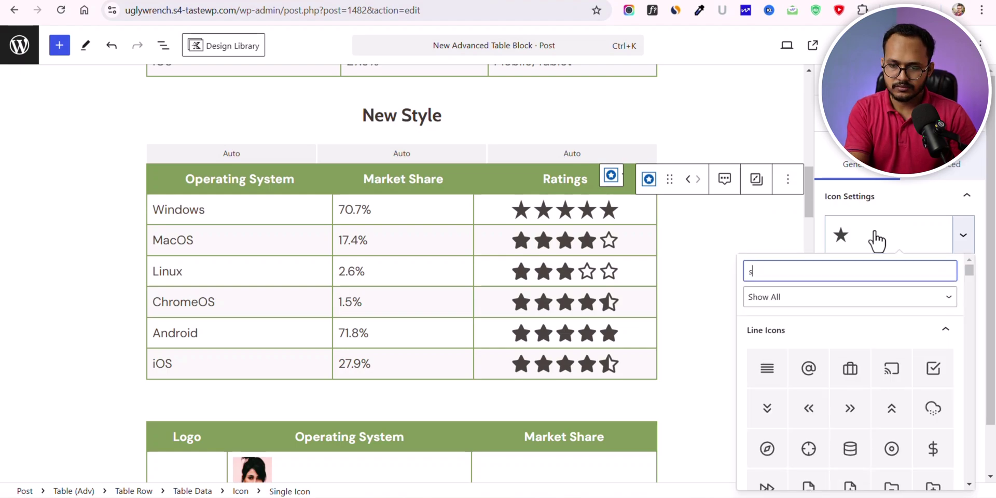
text(tar)
scroll(885, 394, down, 1)
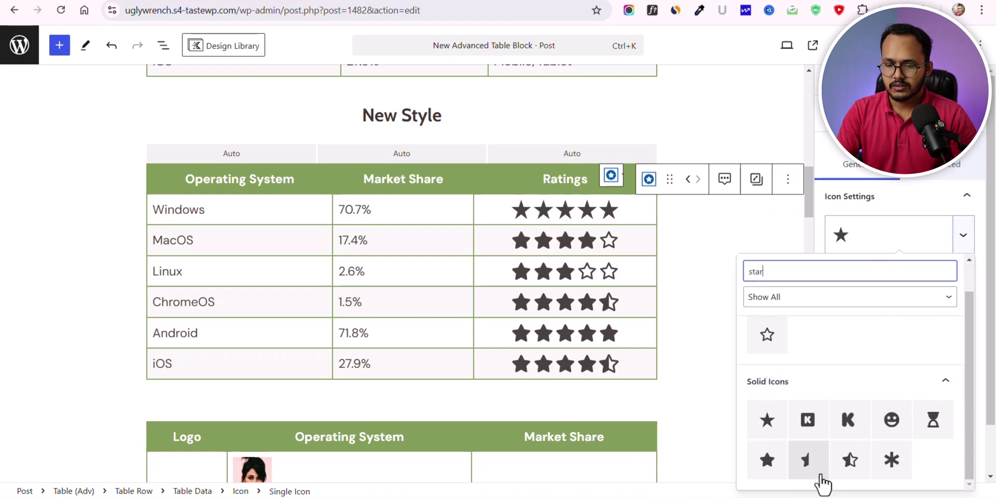
click(807, 460)
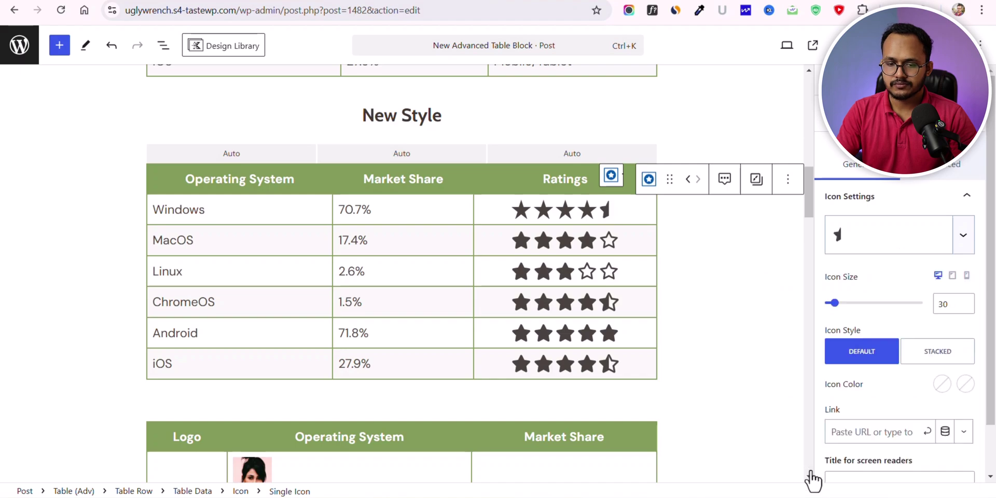
click(726, 280)
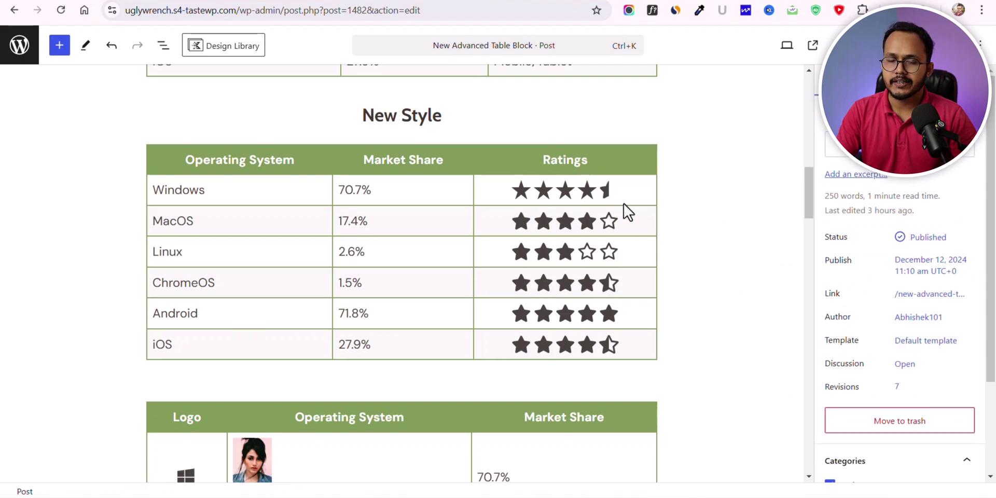
Step: Select the header row of the Market Share Of Operating Systems table and view its row style and height settings
scroll(689, 213, up, 6)
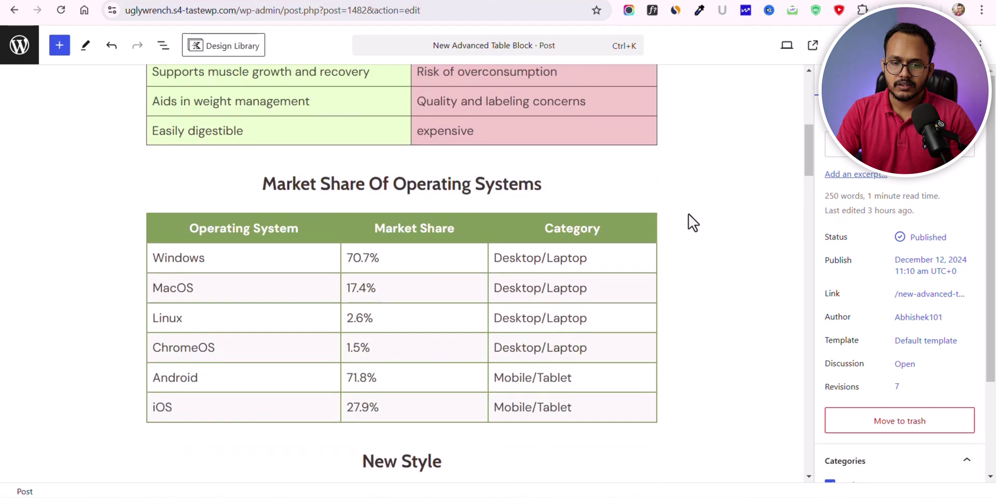
scroll(689, 214, down, 2)
click(652, 146)
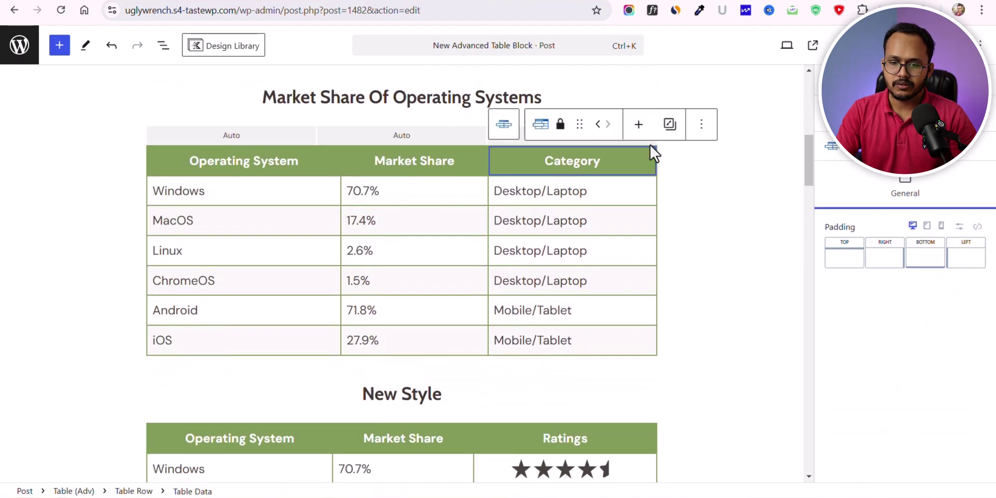
click(133, 492)
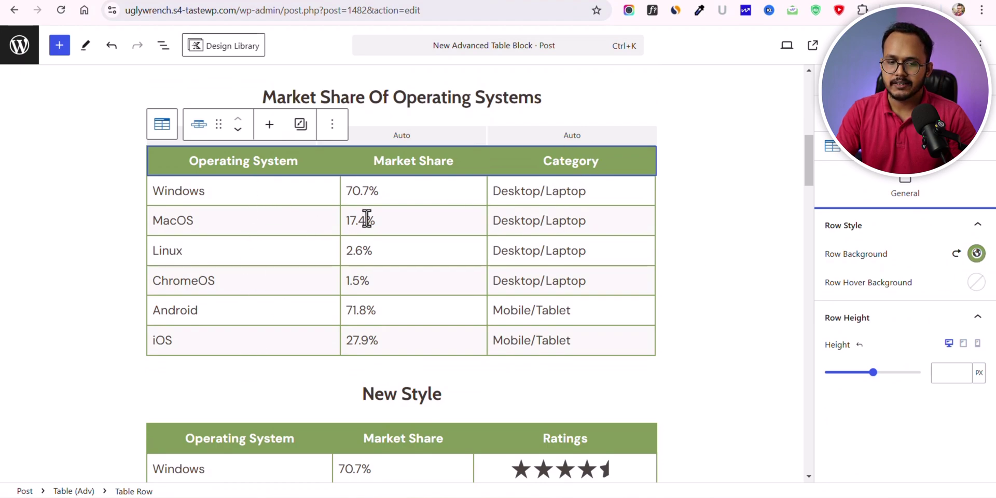
scroll(638, 238, up, 6)
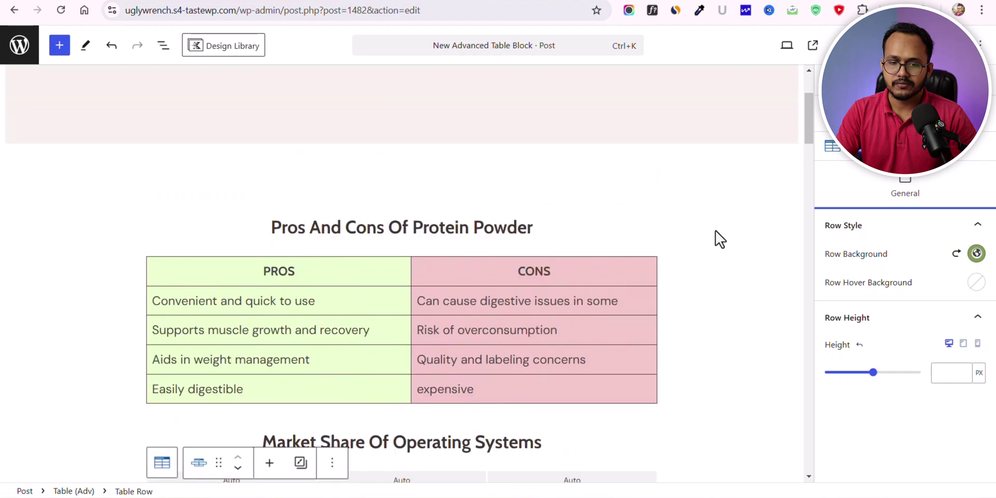
scroll(715, 232, down, 3)
scroll(717, 233, up, 5)
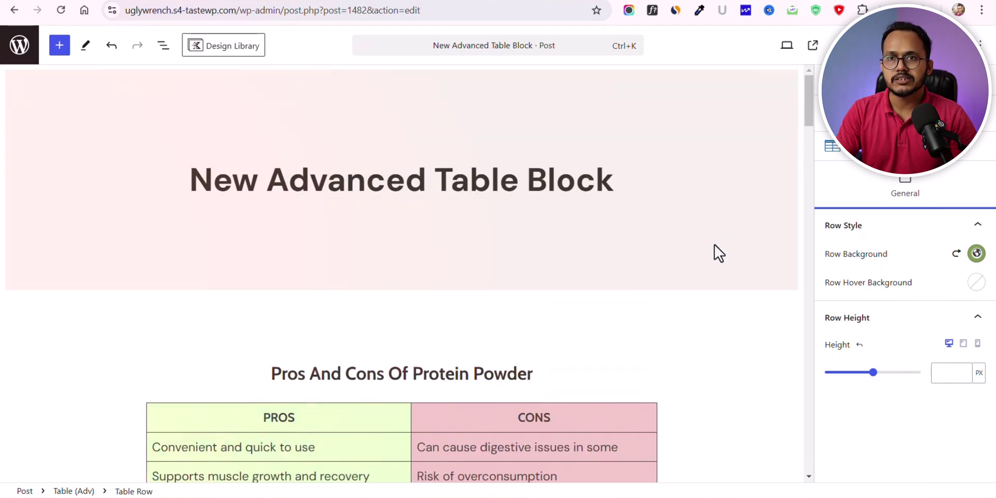